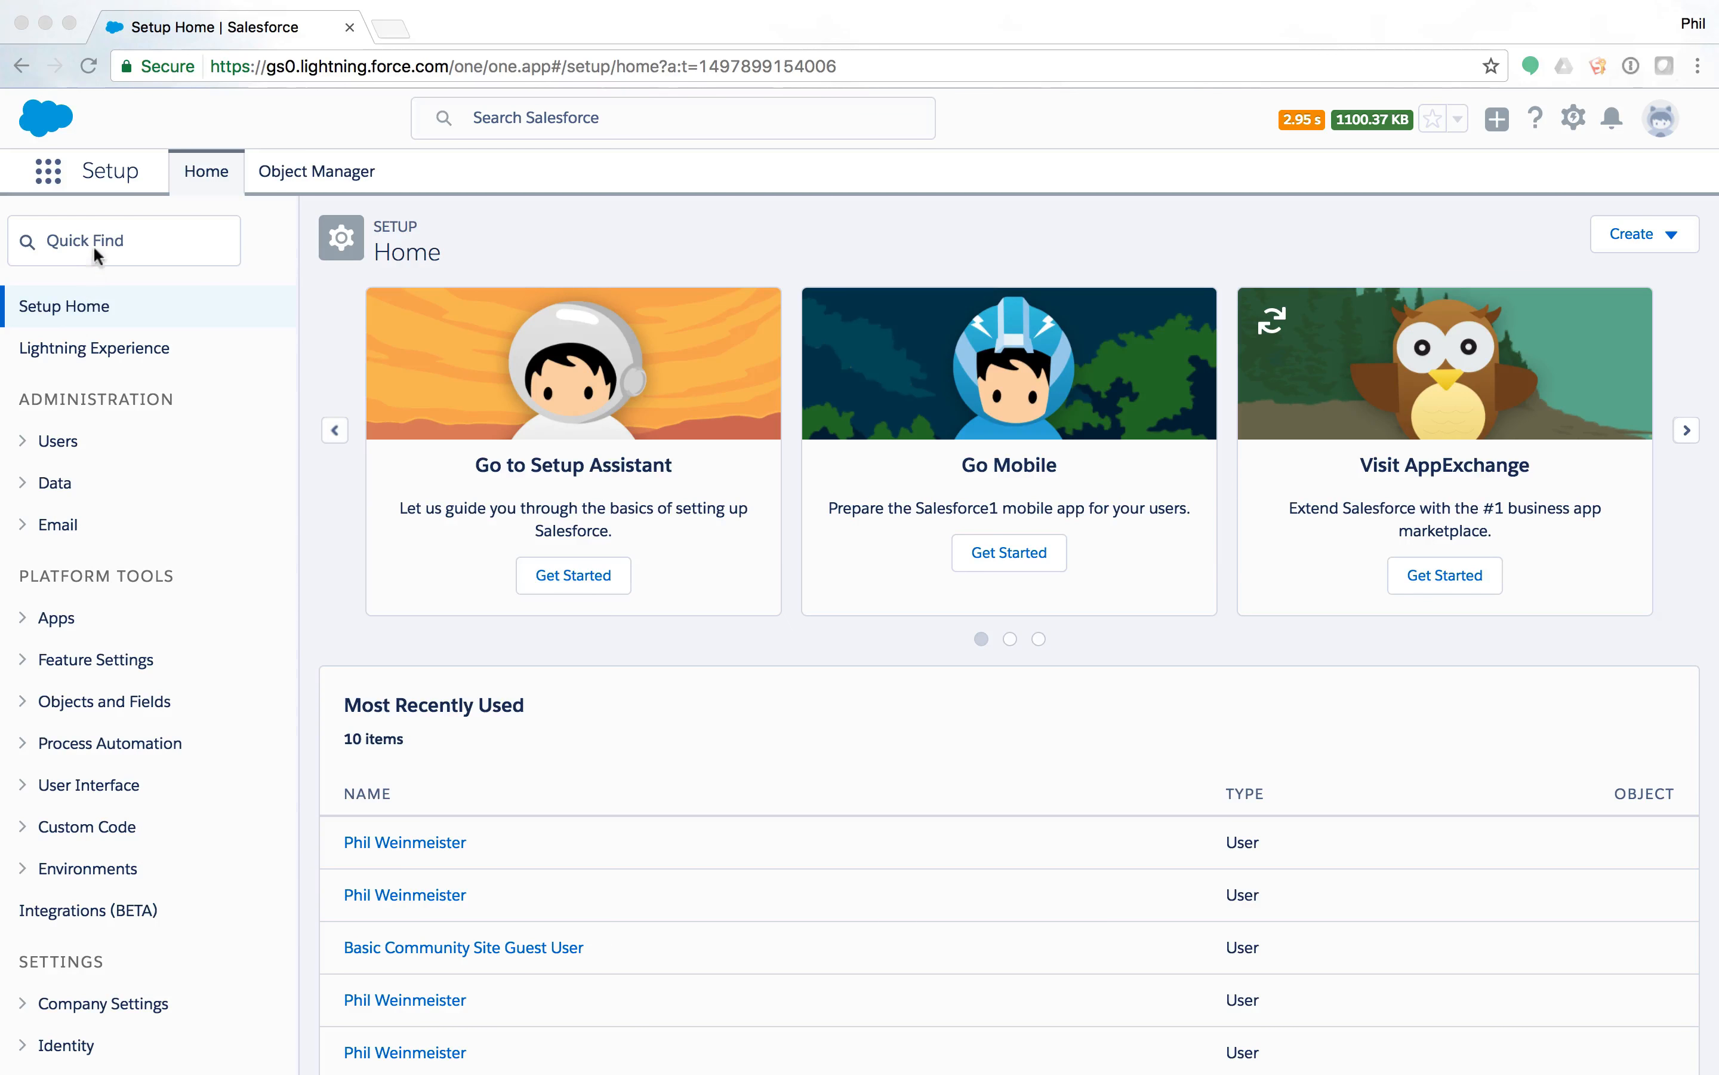
Search Setup for 'comm' and start a New Community from All Communities.
click(117, 242)
text(comm)
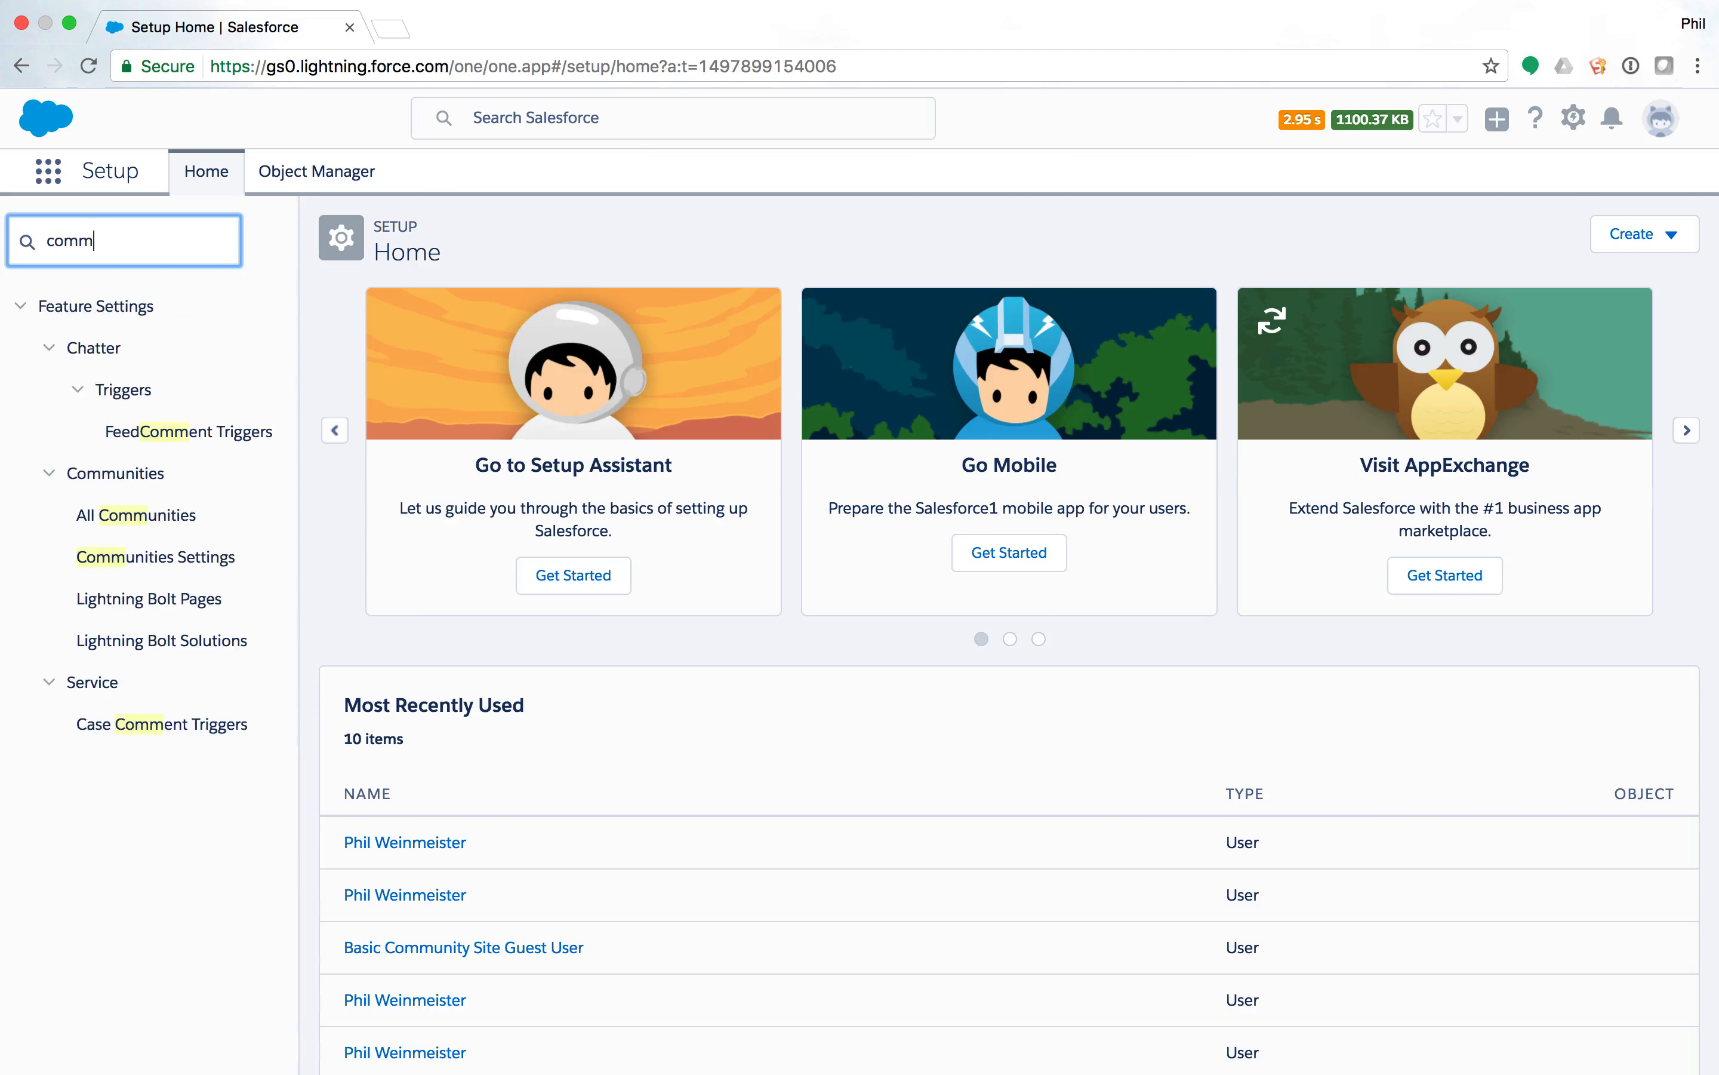
click(145, 529)
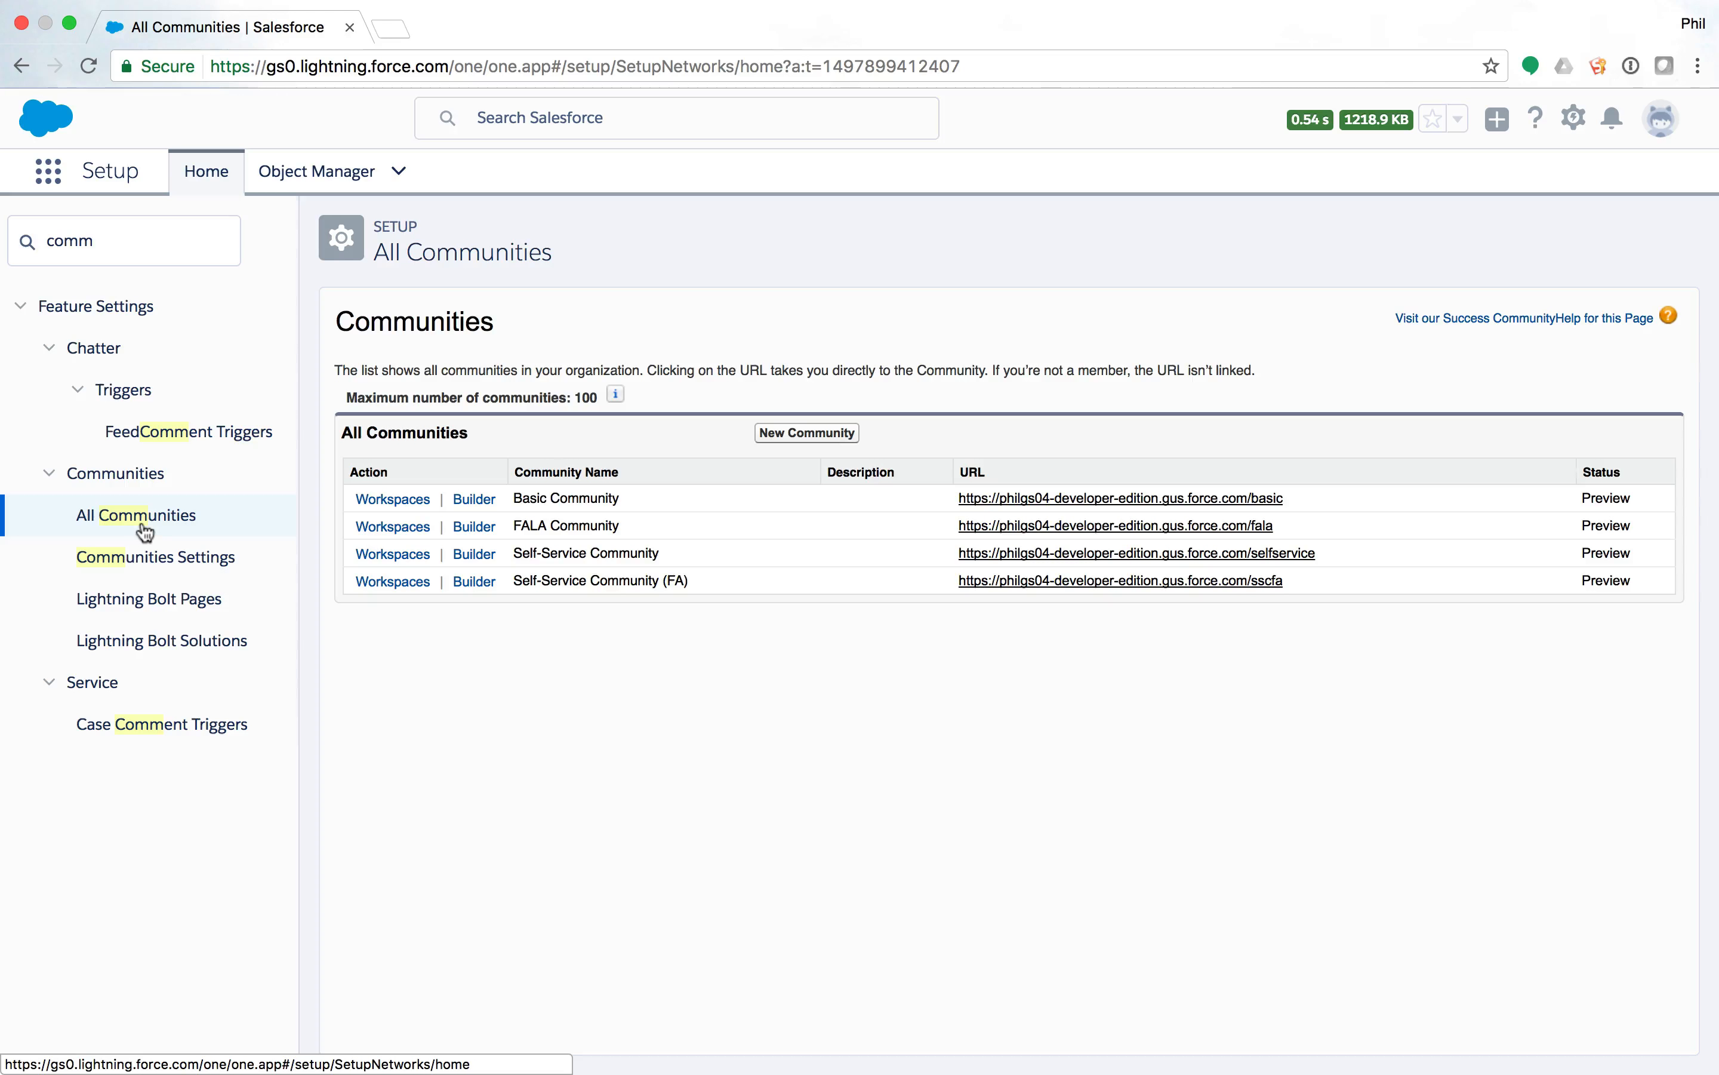
click(823, 440)
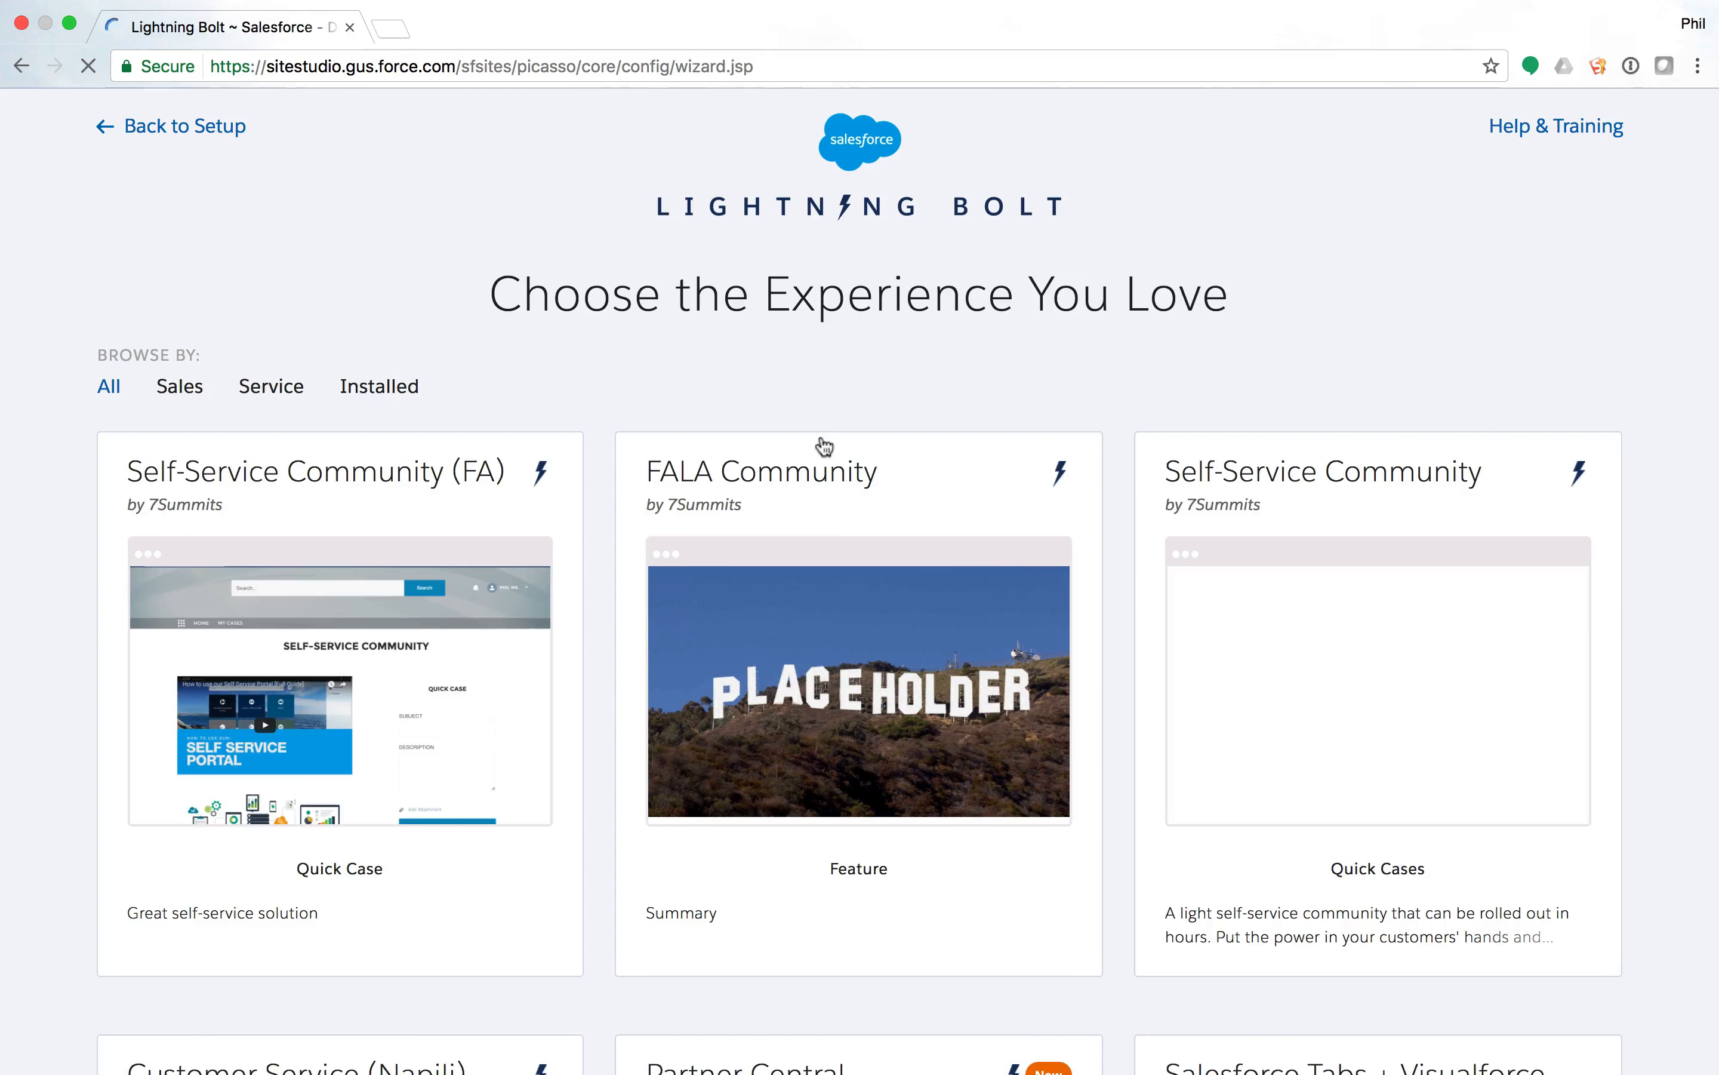
Choose the Customer Service (Napili) template and get started with it.
scroll(856, 545, down, 9)
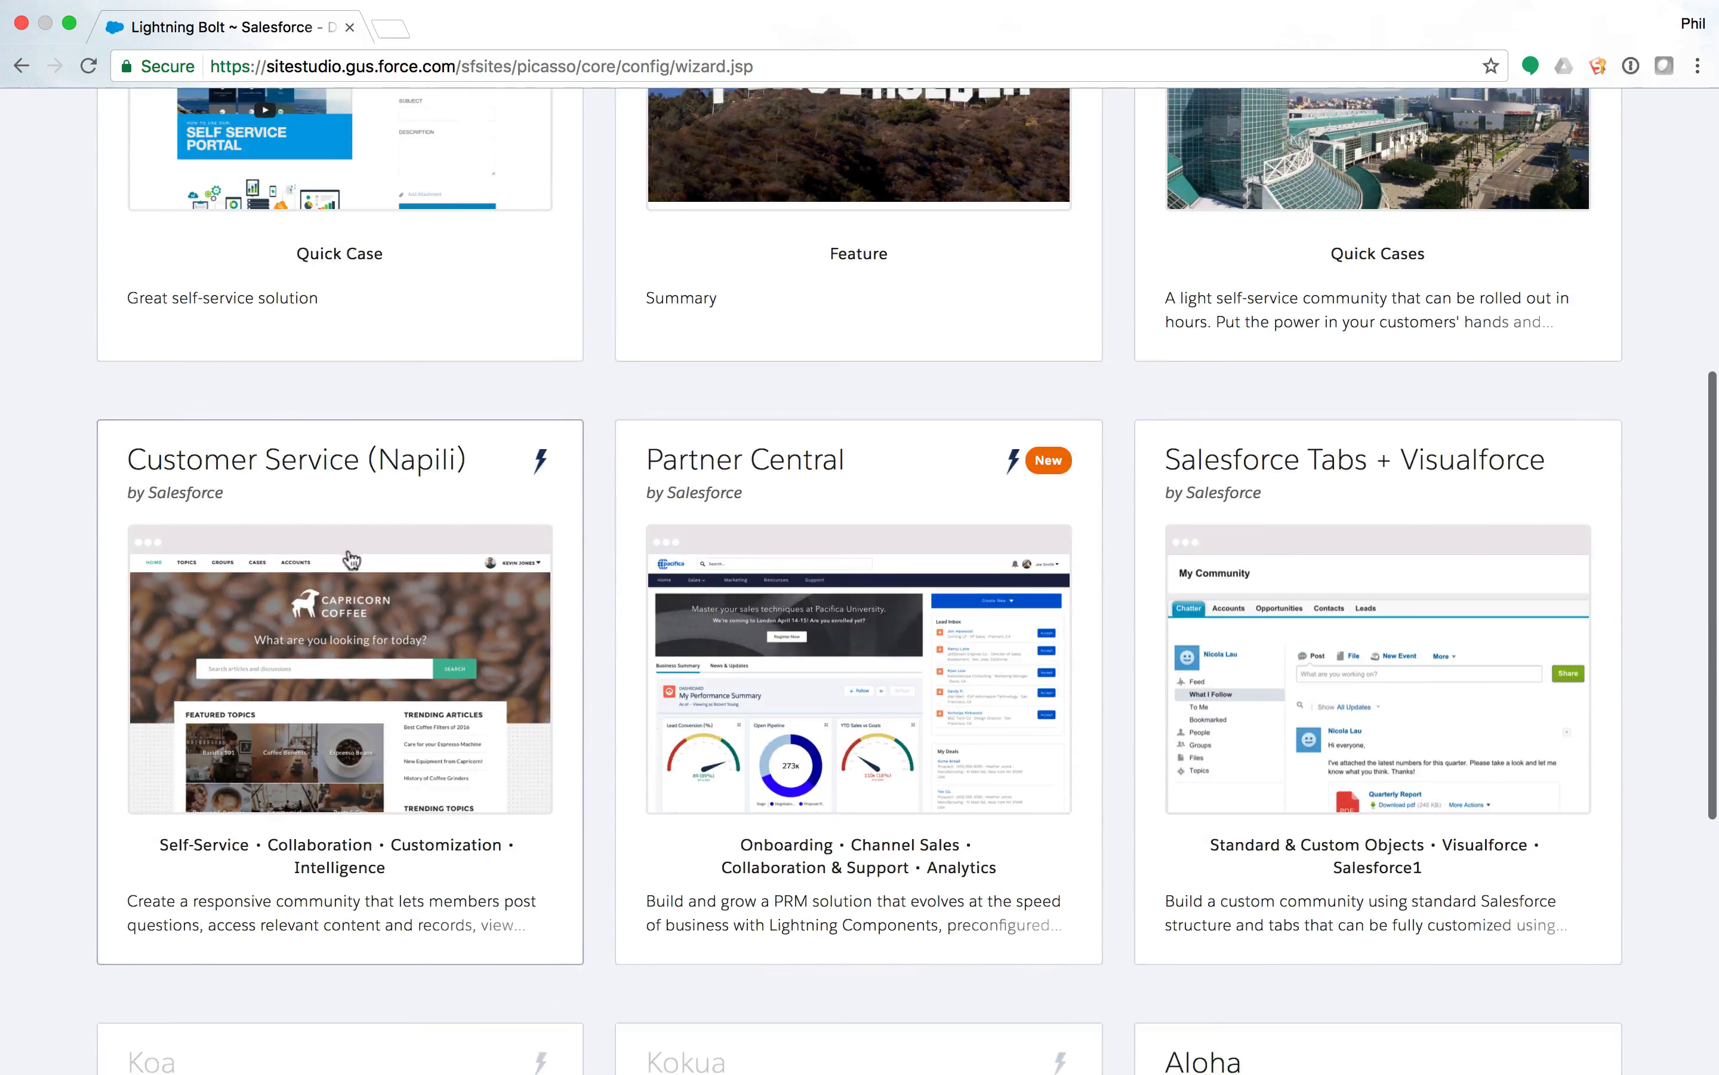
scroll(351, 560, down, 2)
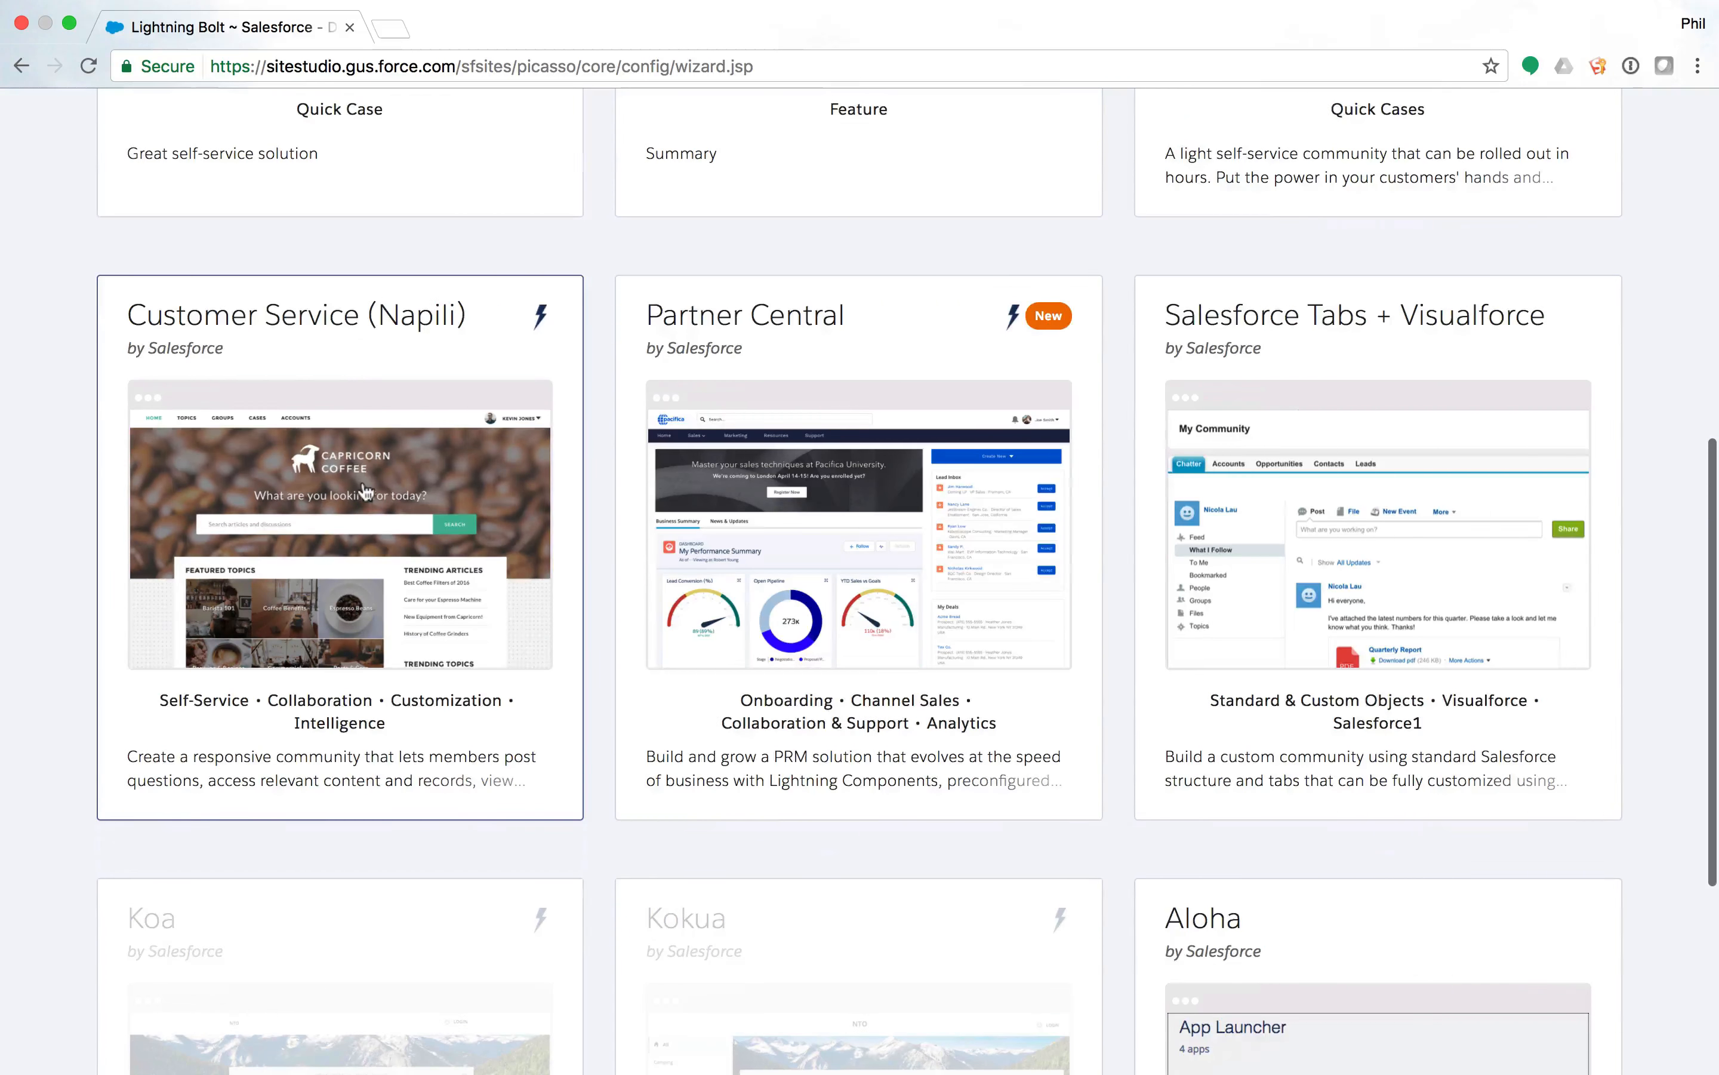
click(365, 490)
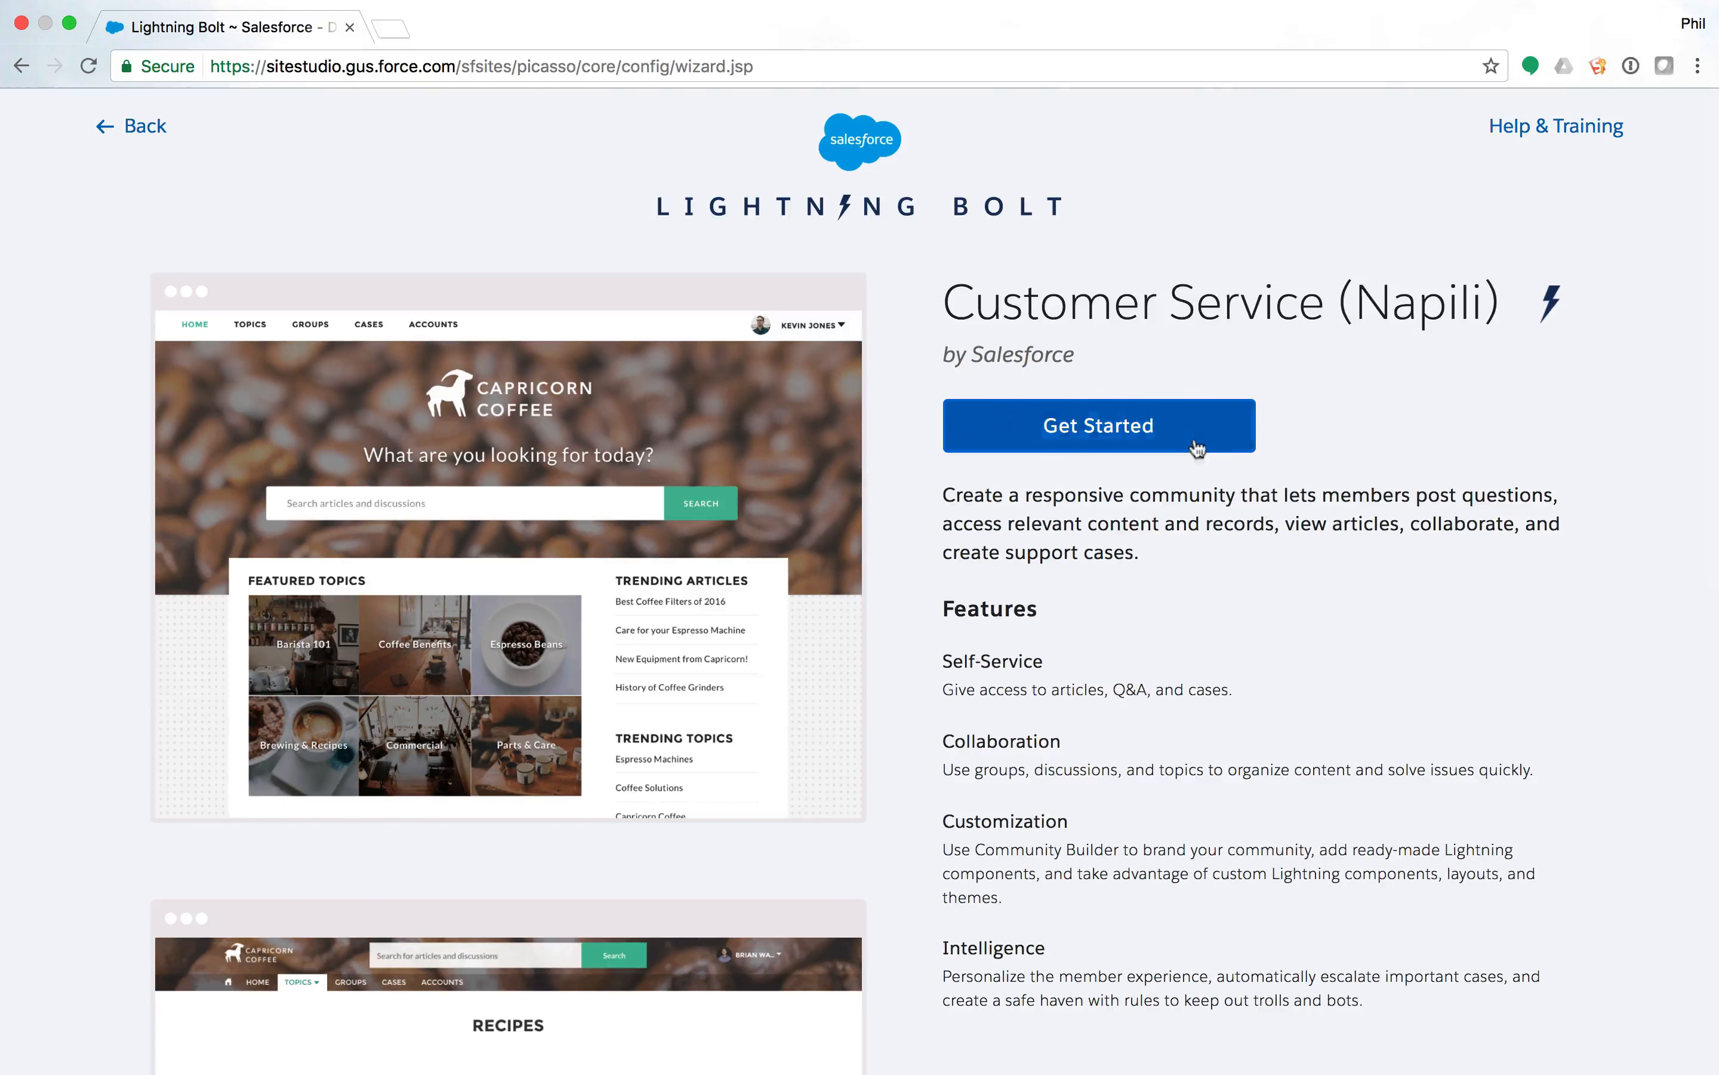
click(1198, 448)
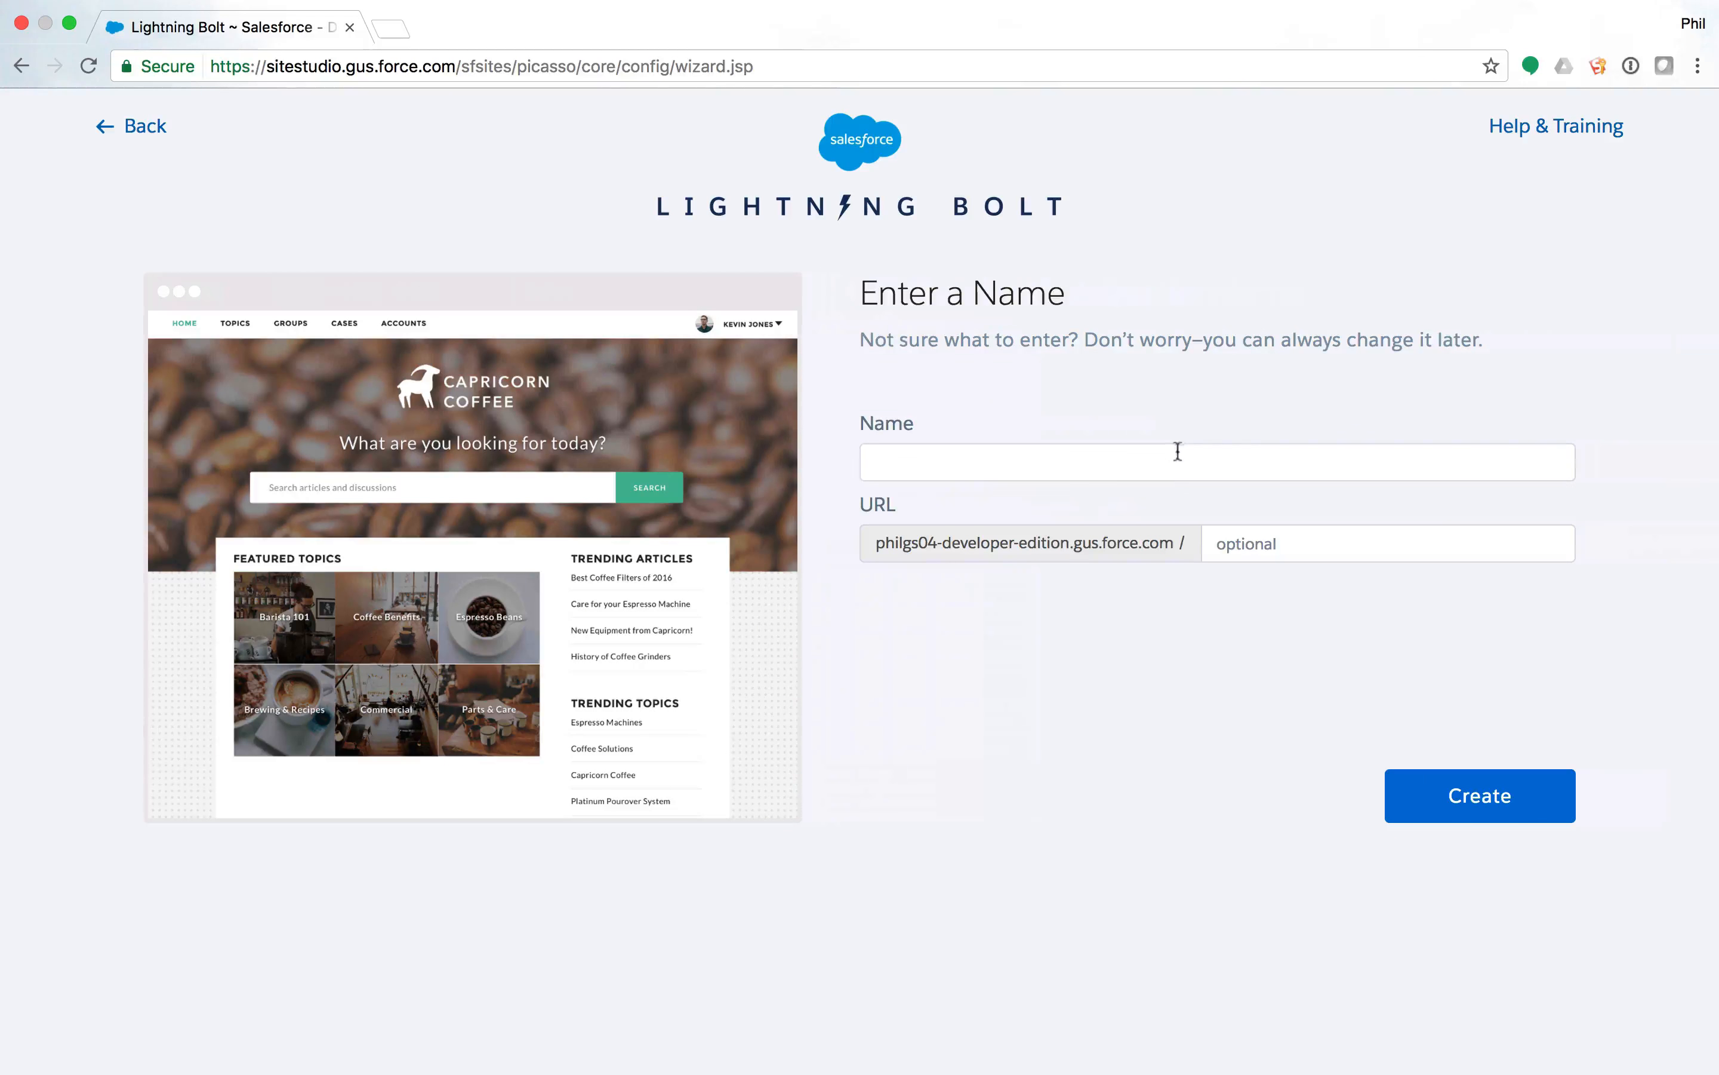
Name the community 'newfromnapili' with URL 'napi' and create it.
click(1173, 469)
text(n)
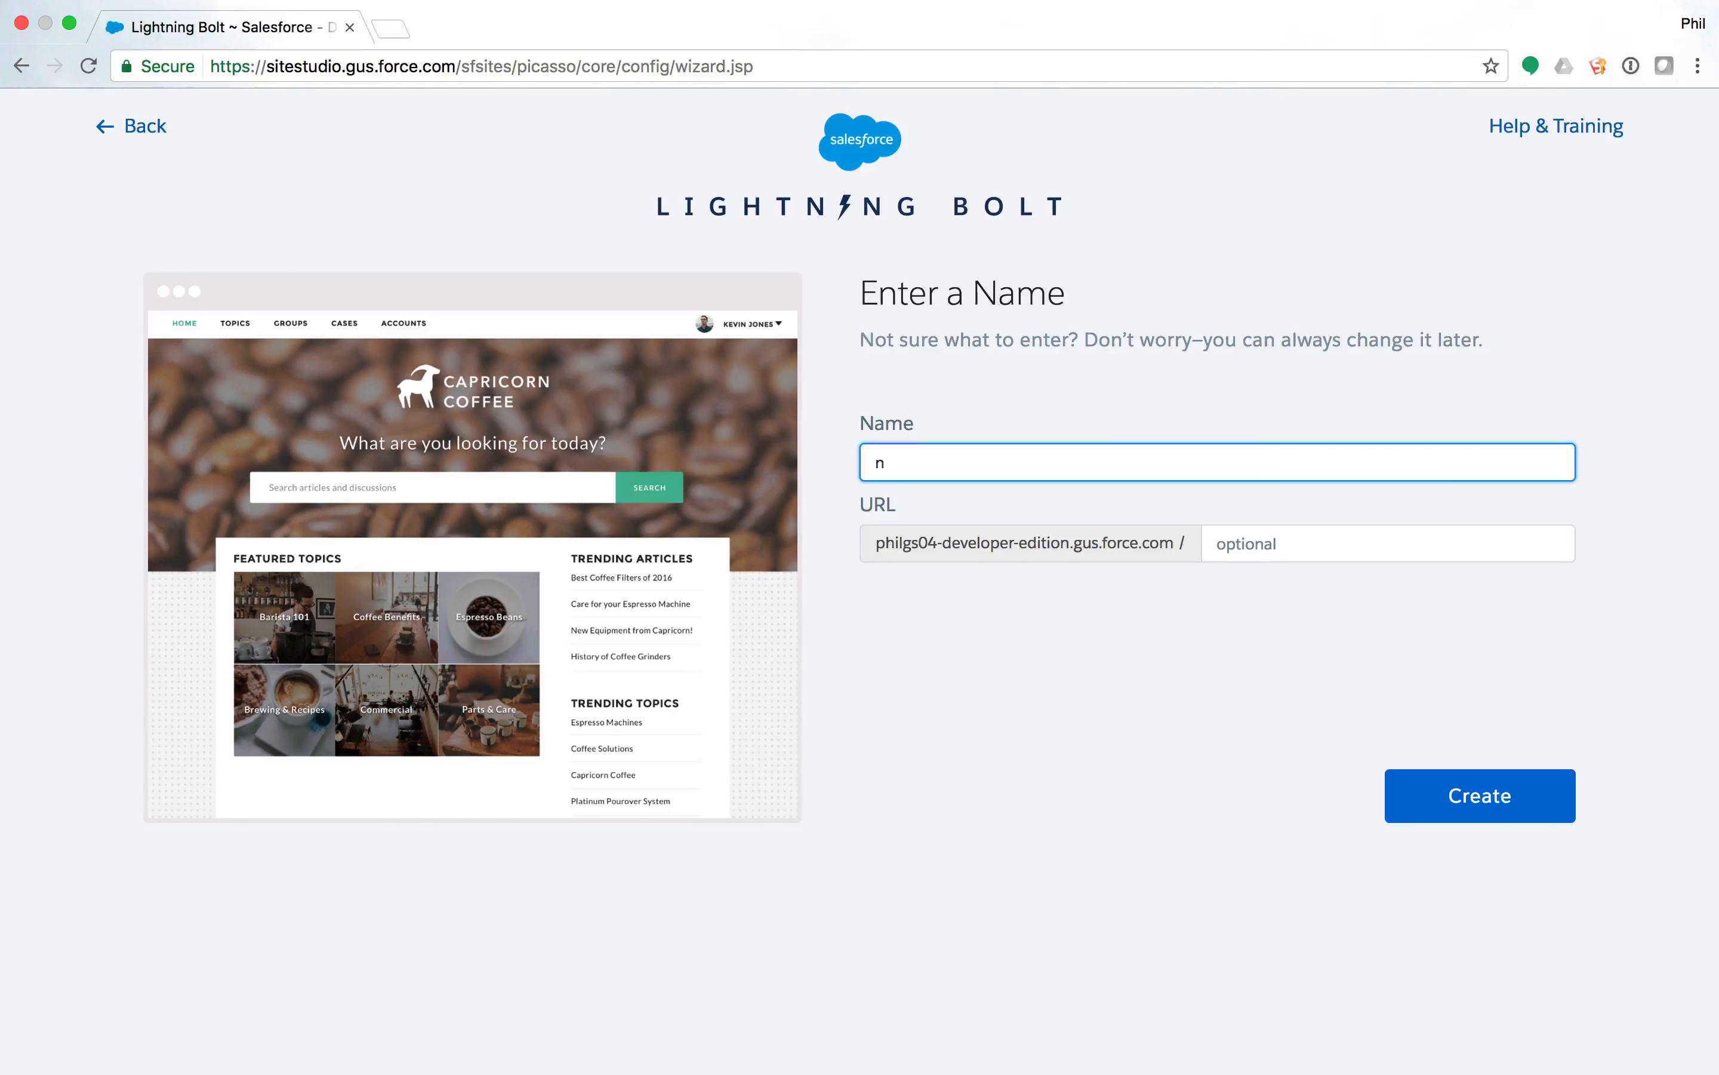
text(ewfromnapili)
key(Tab)
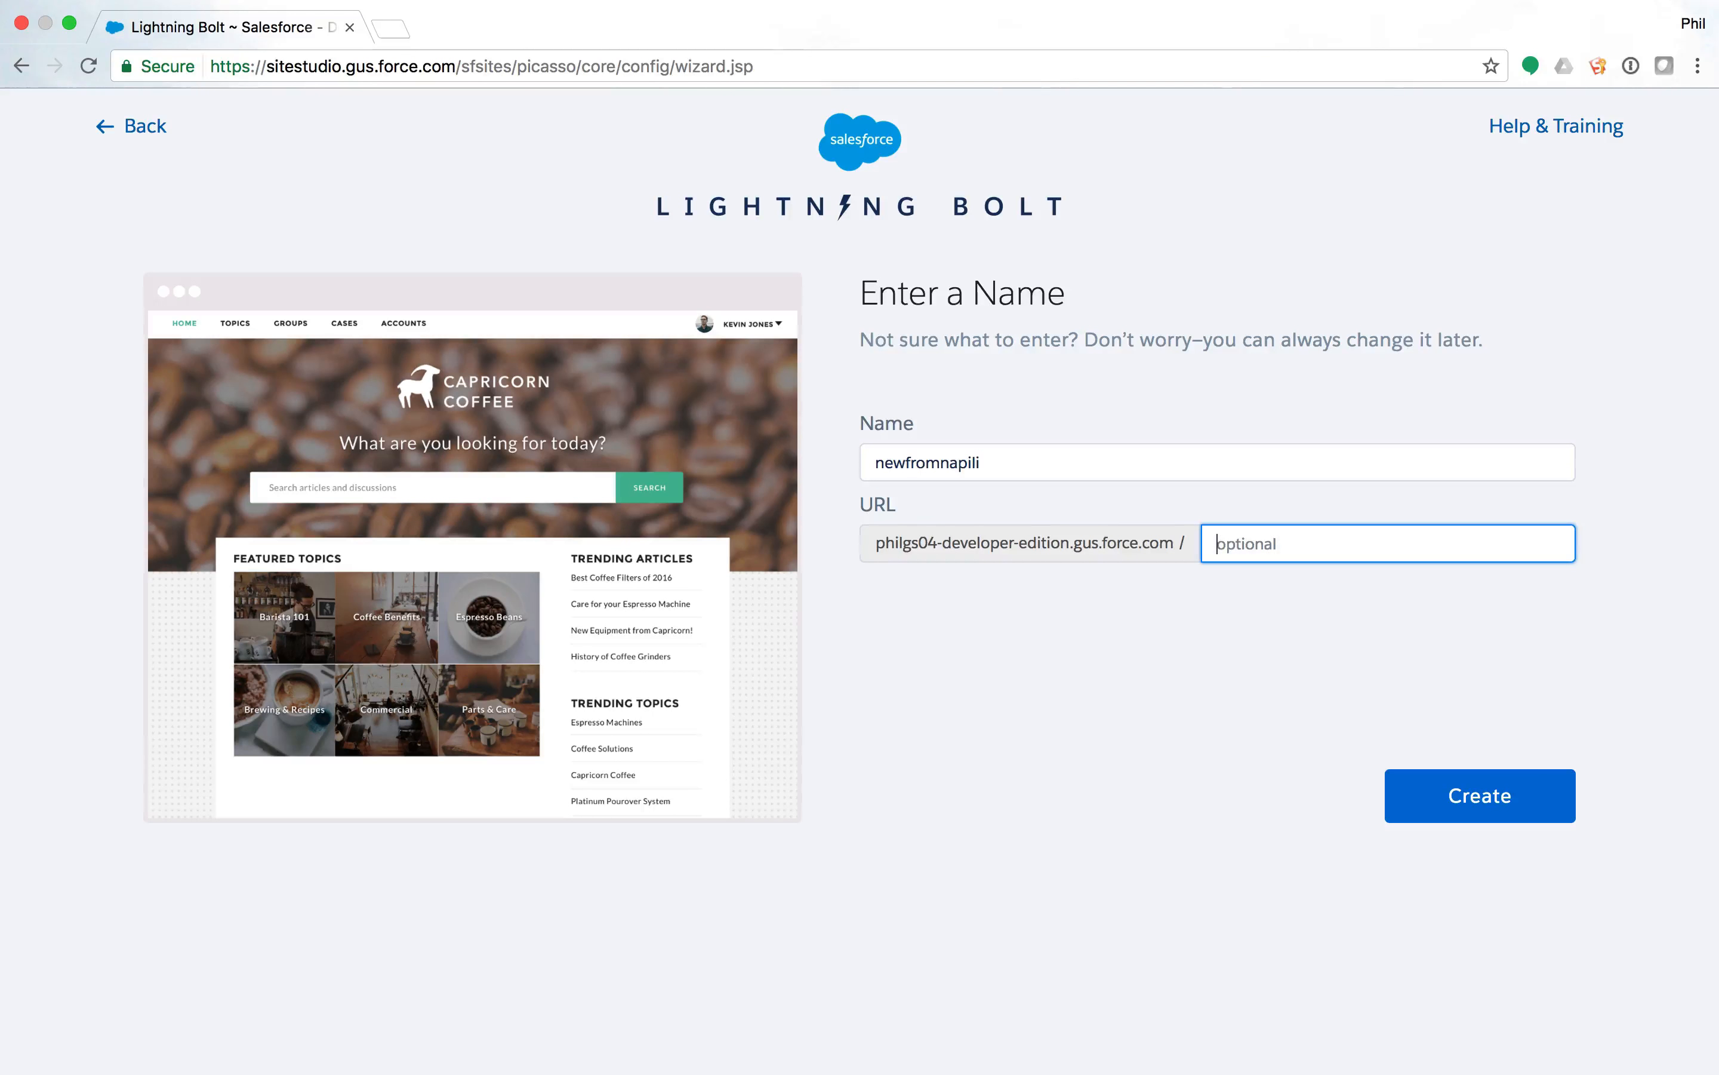
text(napili2)
click(1462, 792)
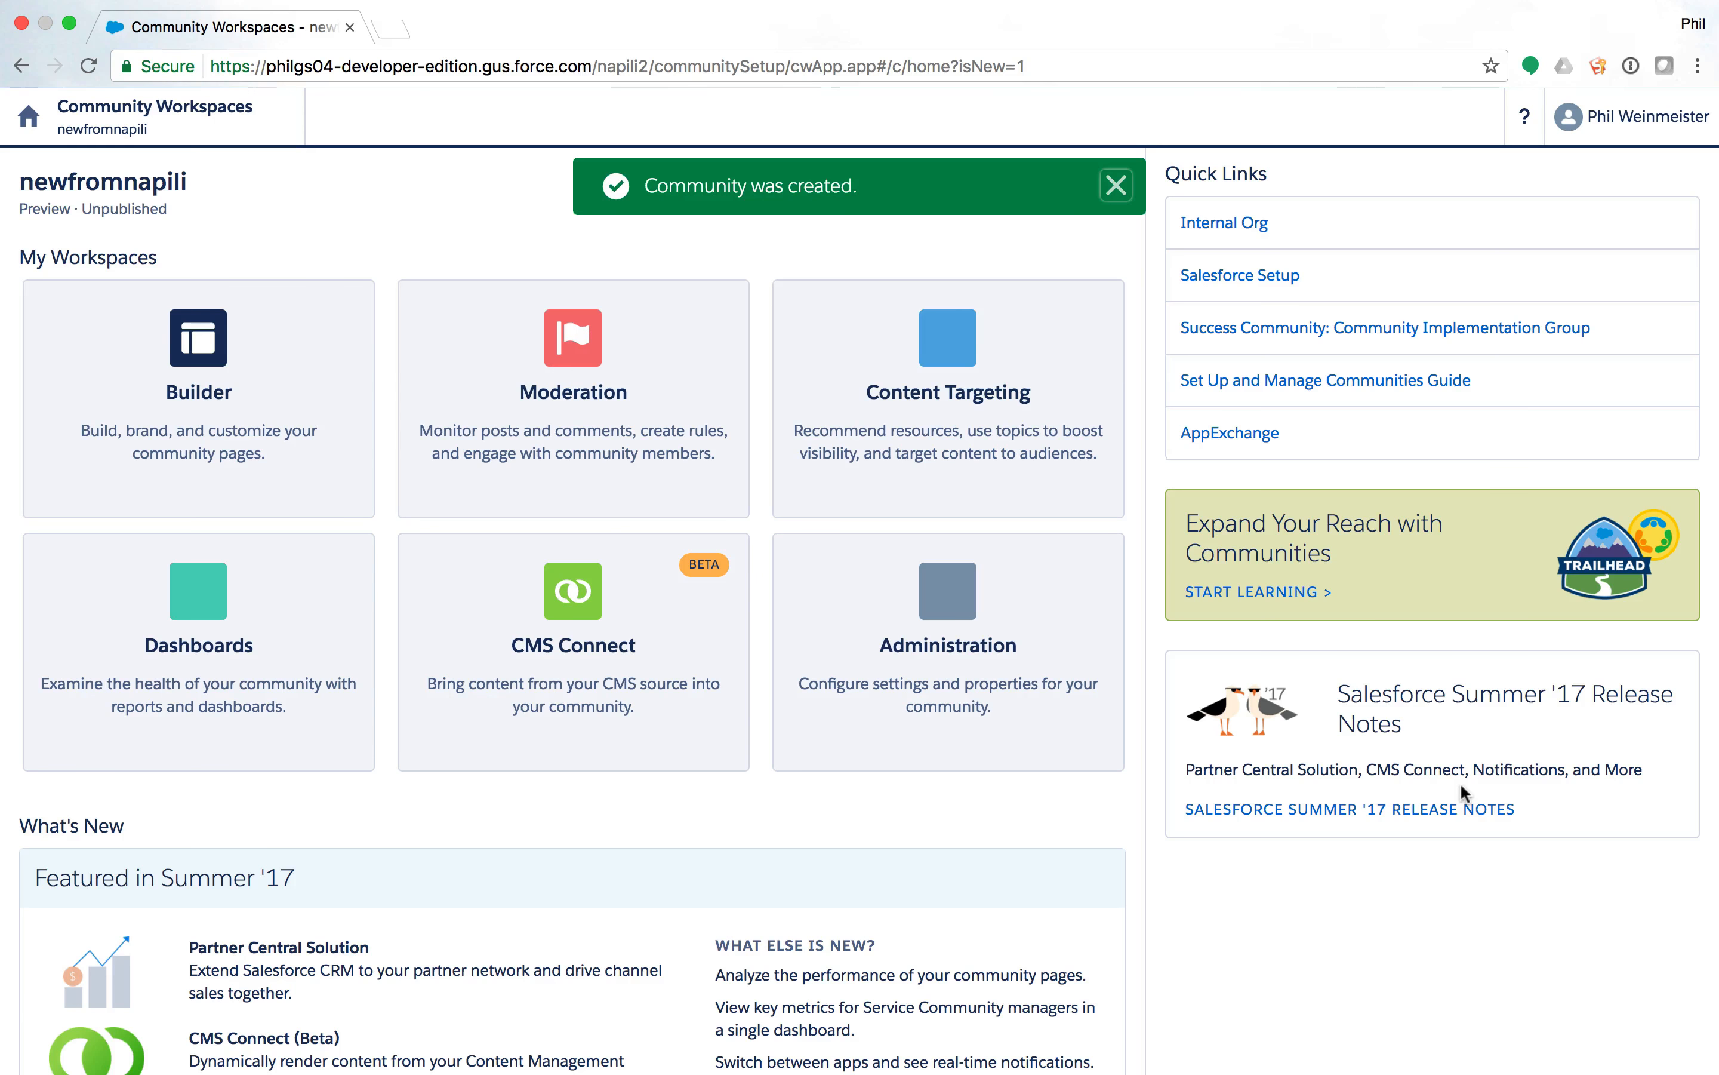
Open newfromnapili in Builder, dismiss the welcome tour, and look over its Home page.
click(203, 357)
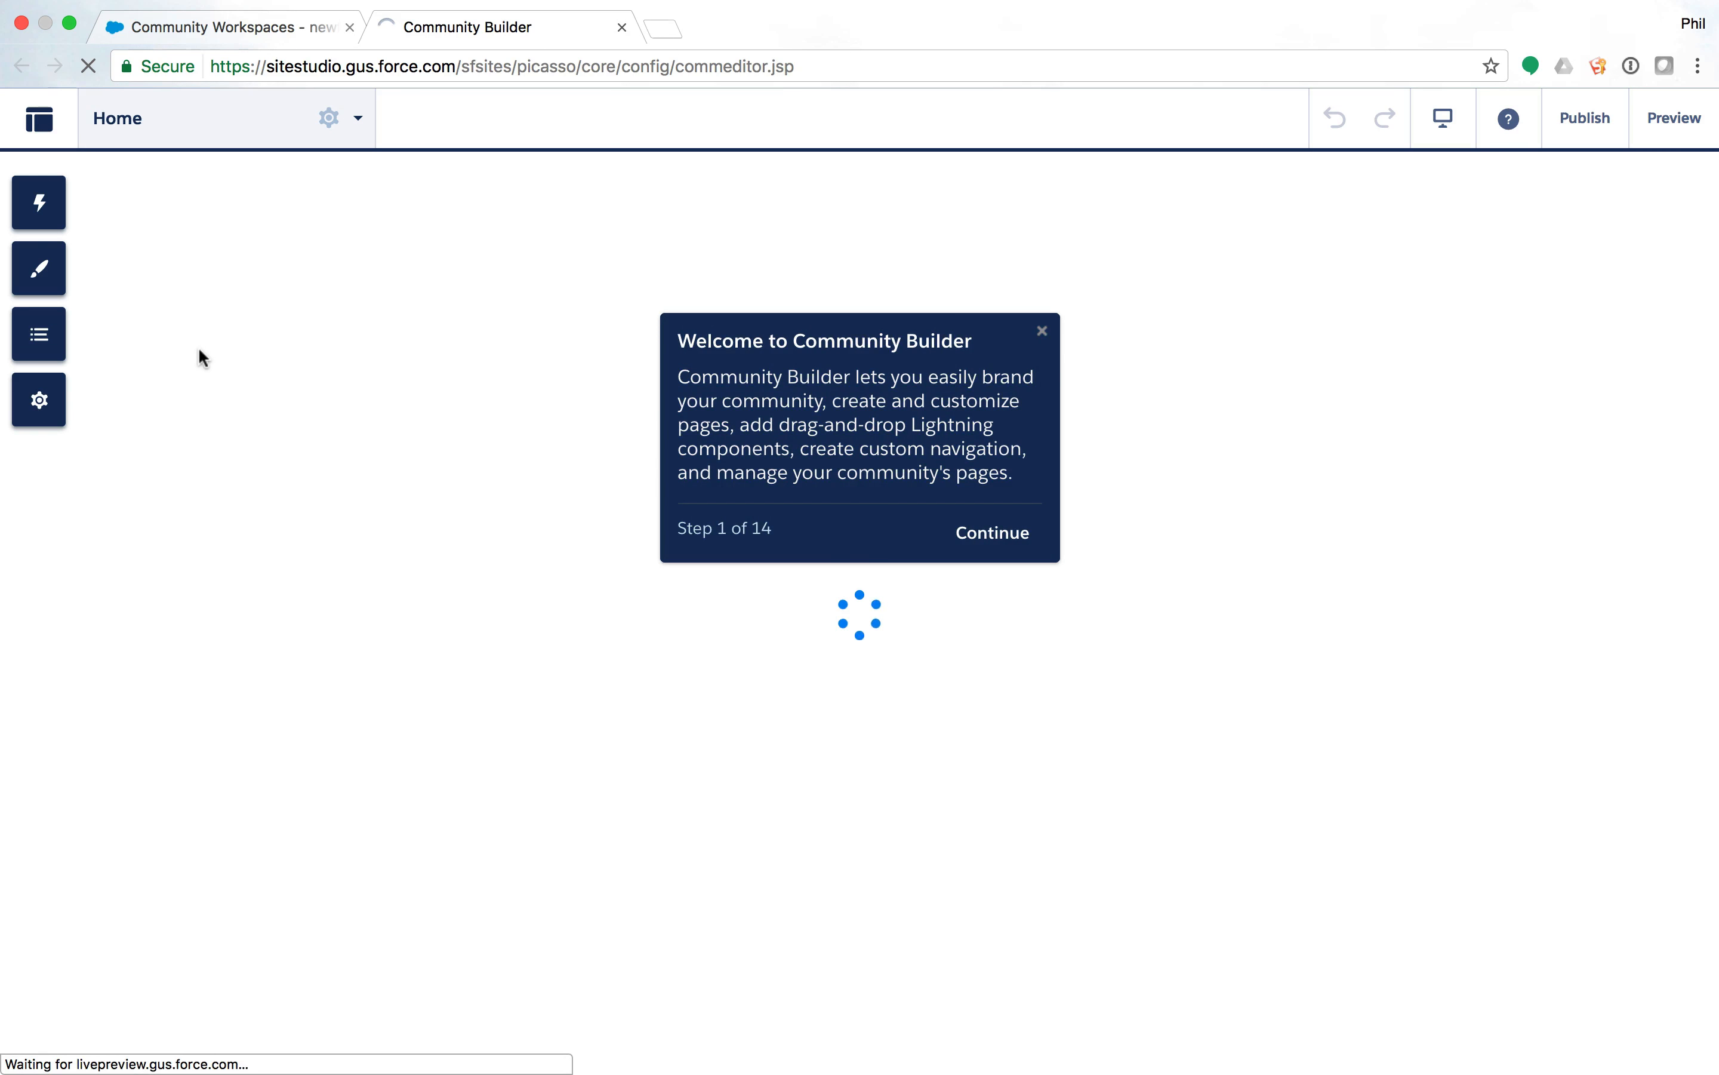
click(1044, 333)
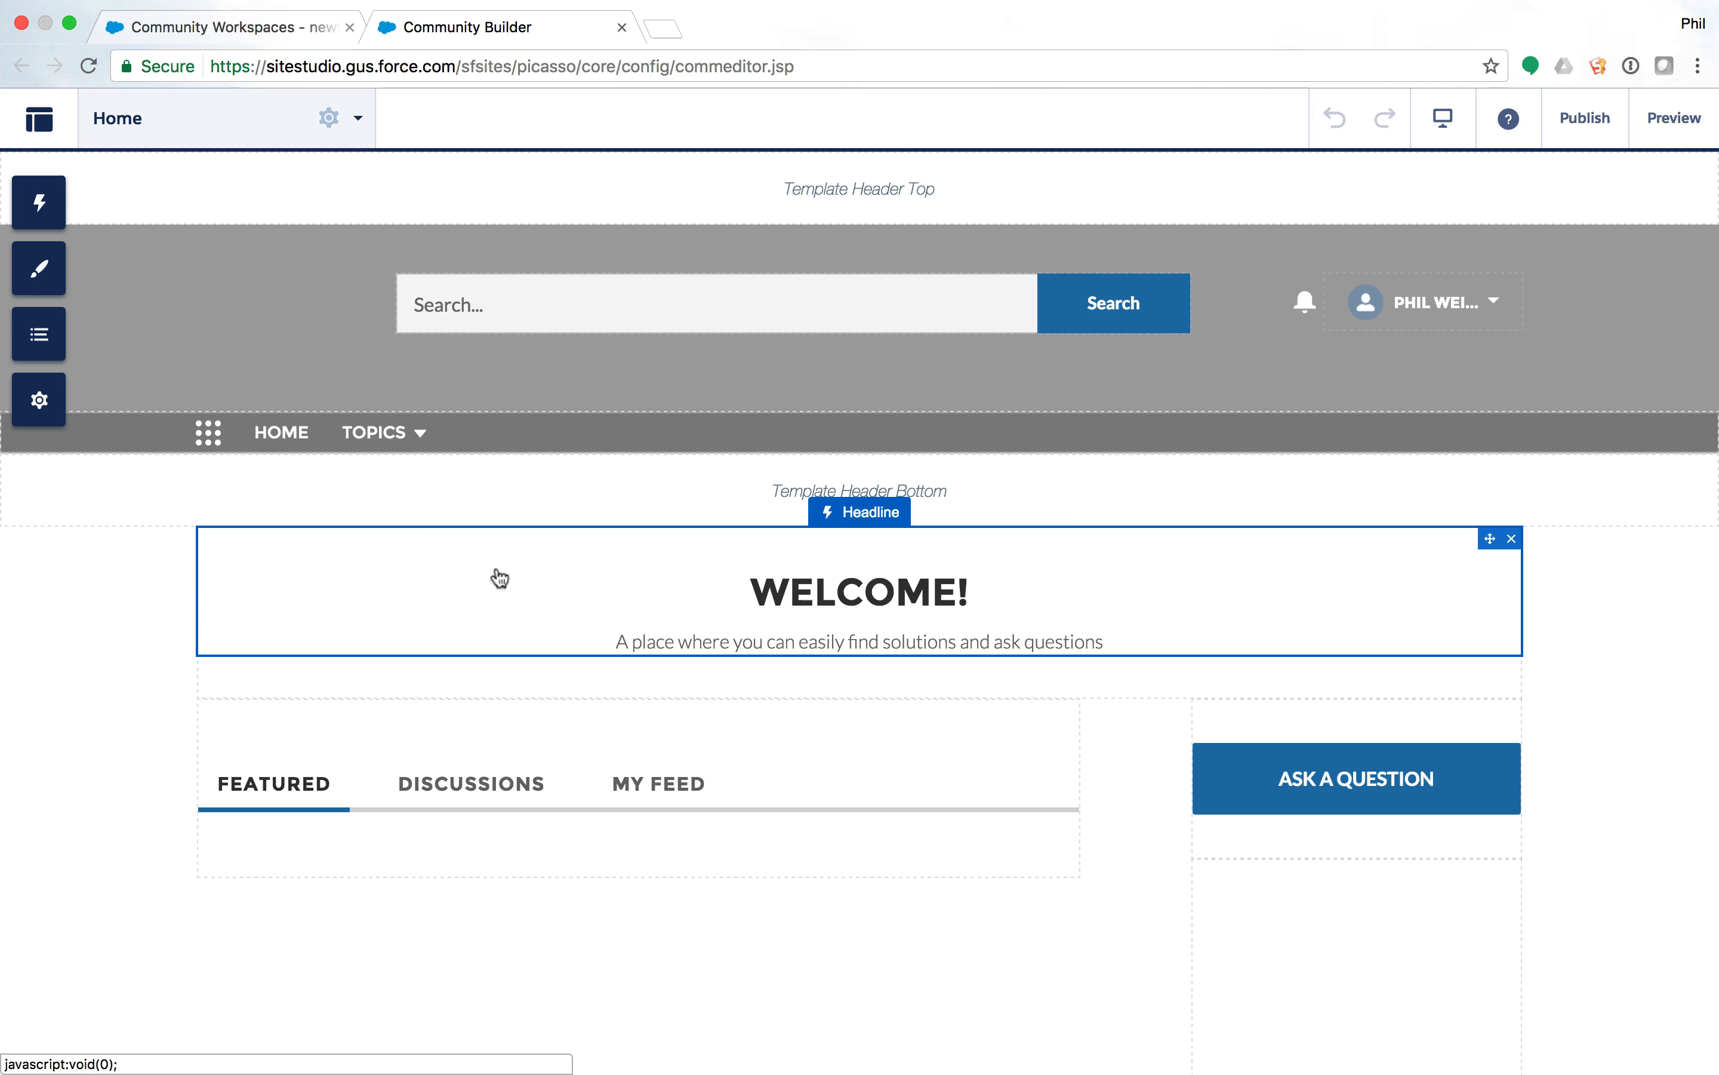
scroll(620, 689, down, 3)
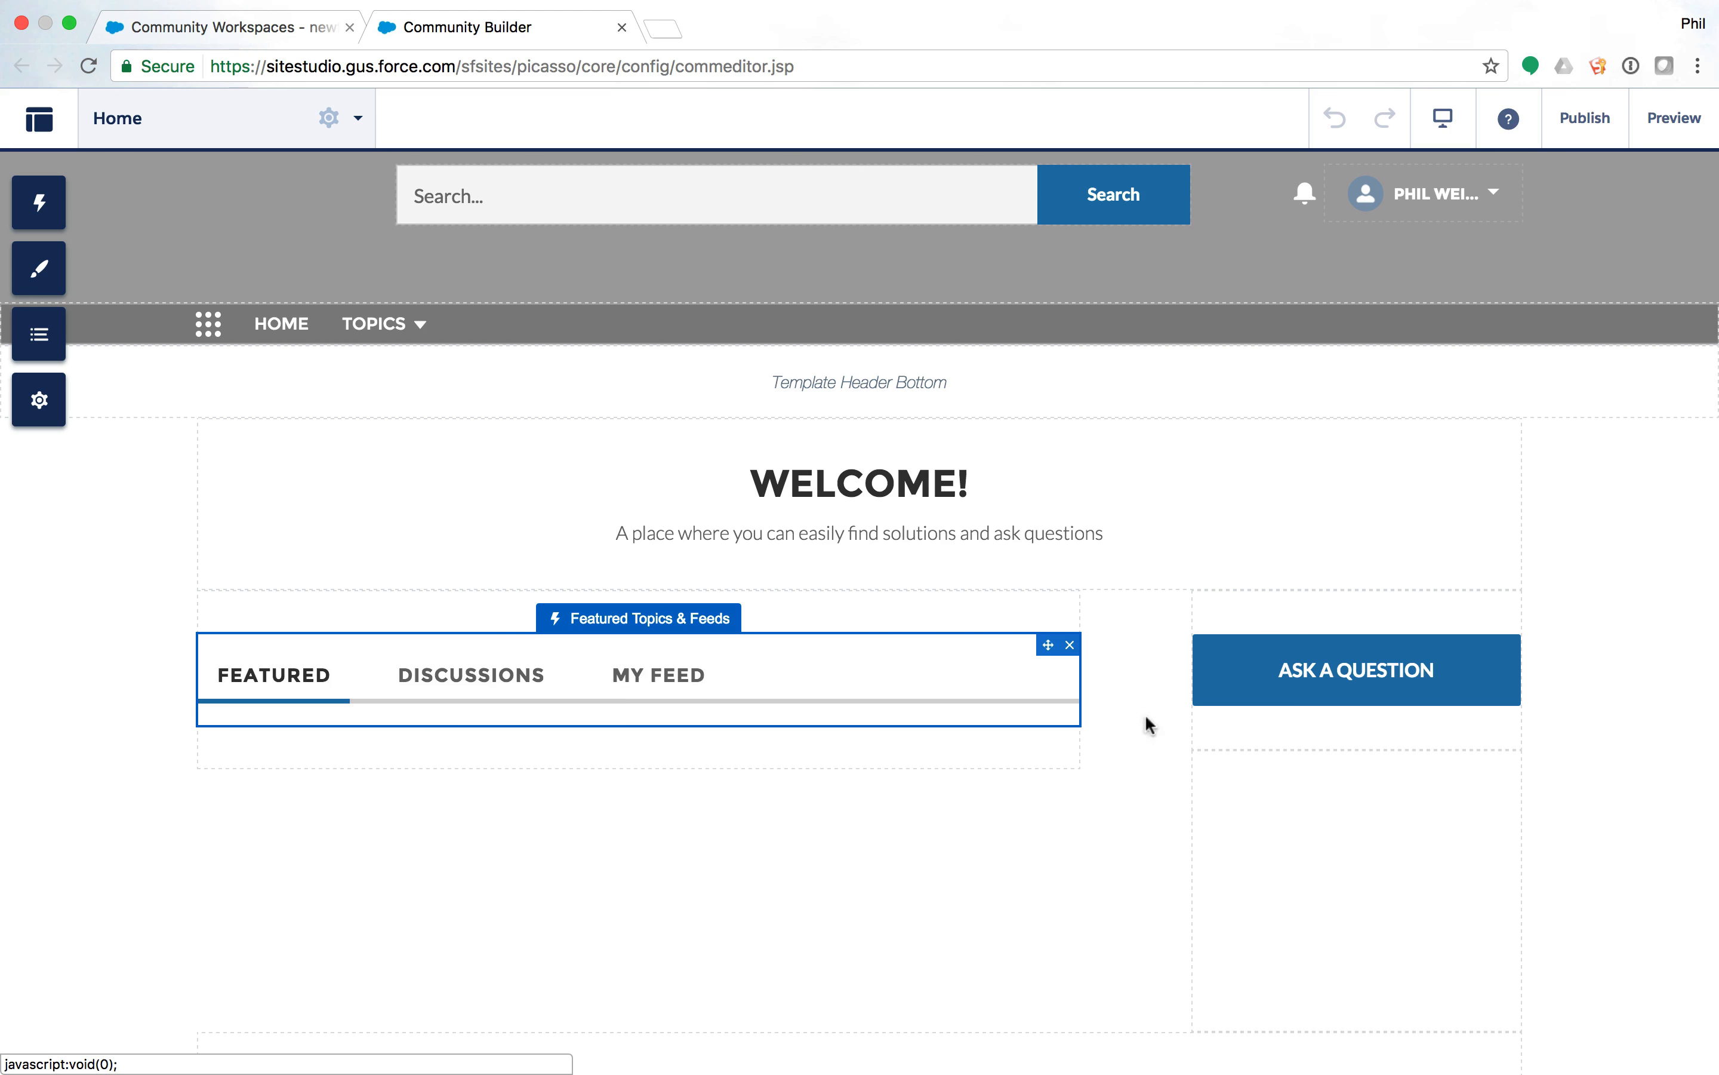
scroll(1263, 704, down, 8)
scroll(1264, 706, up, 10)
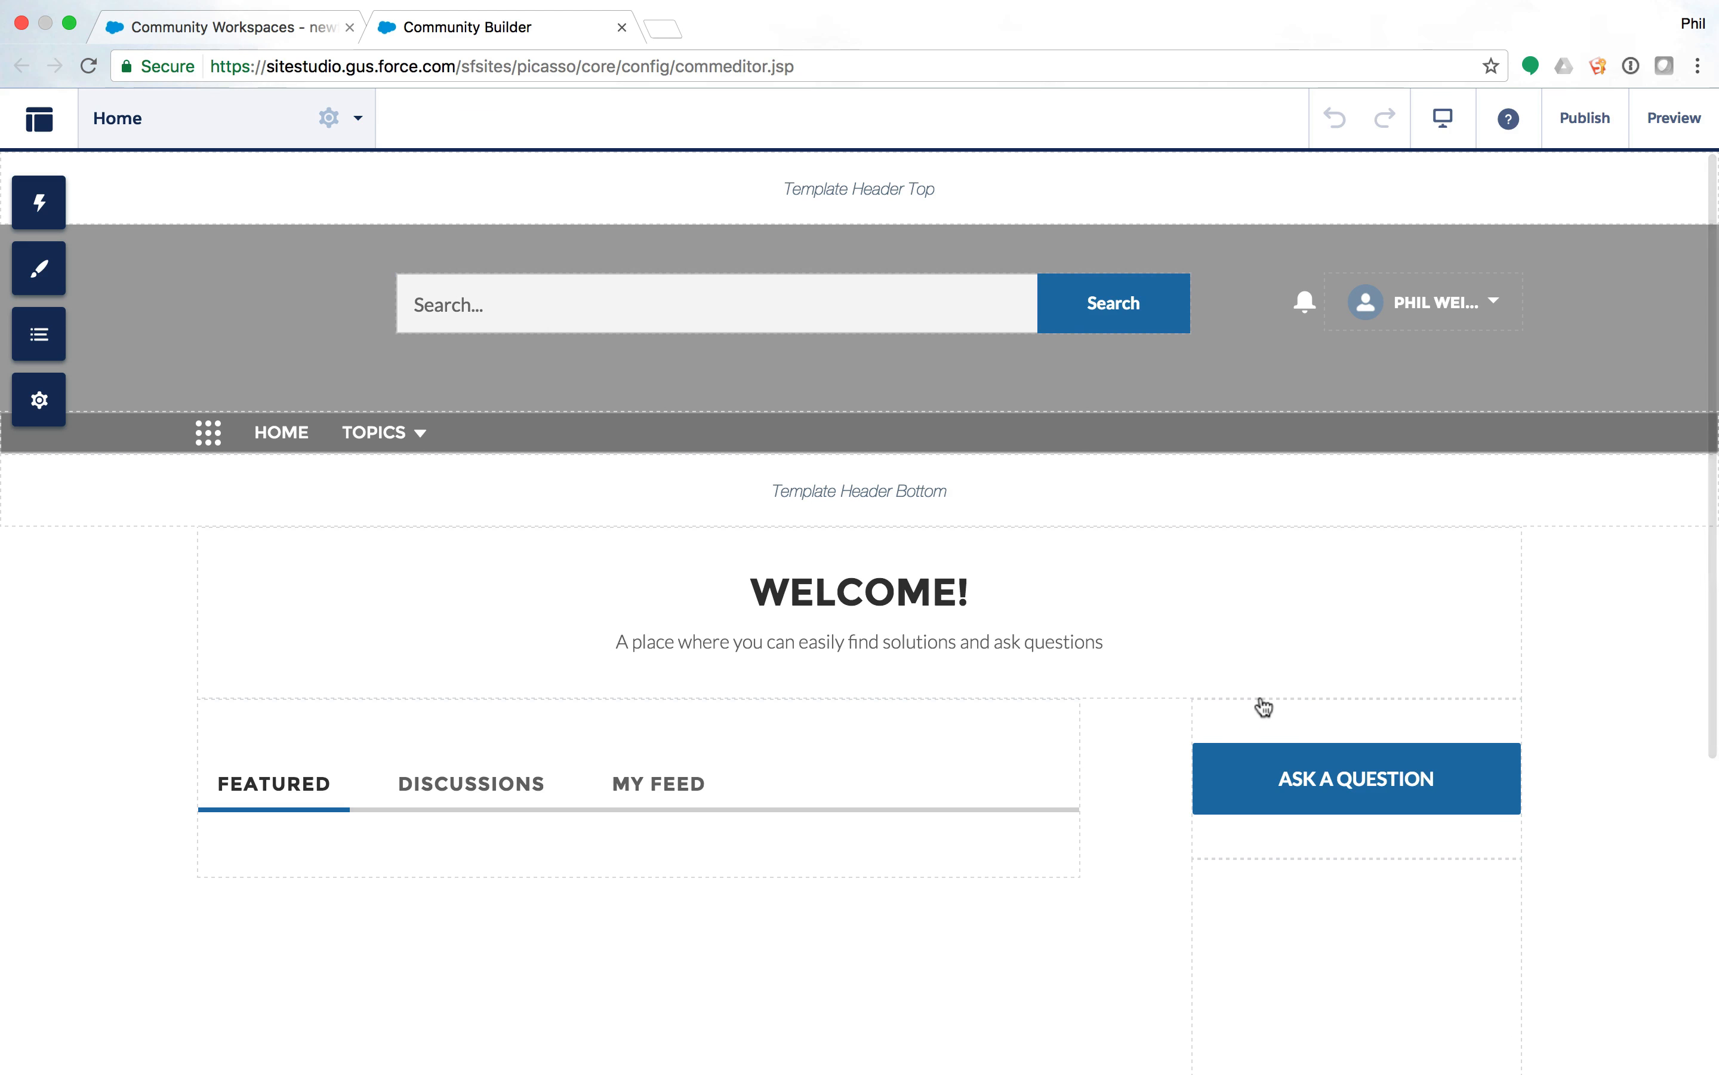
Switch the workspace to Self-Service Community and open it in Builder.
click(57, 132)
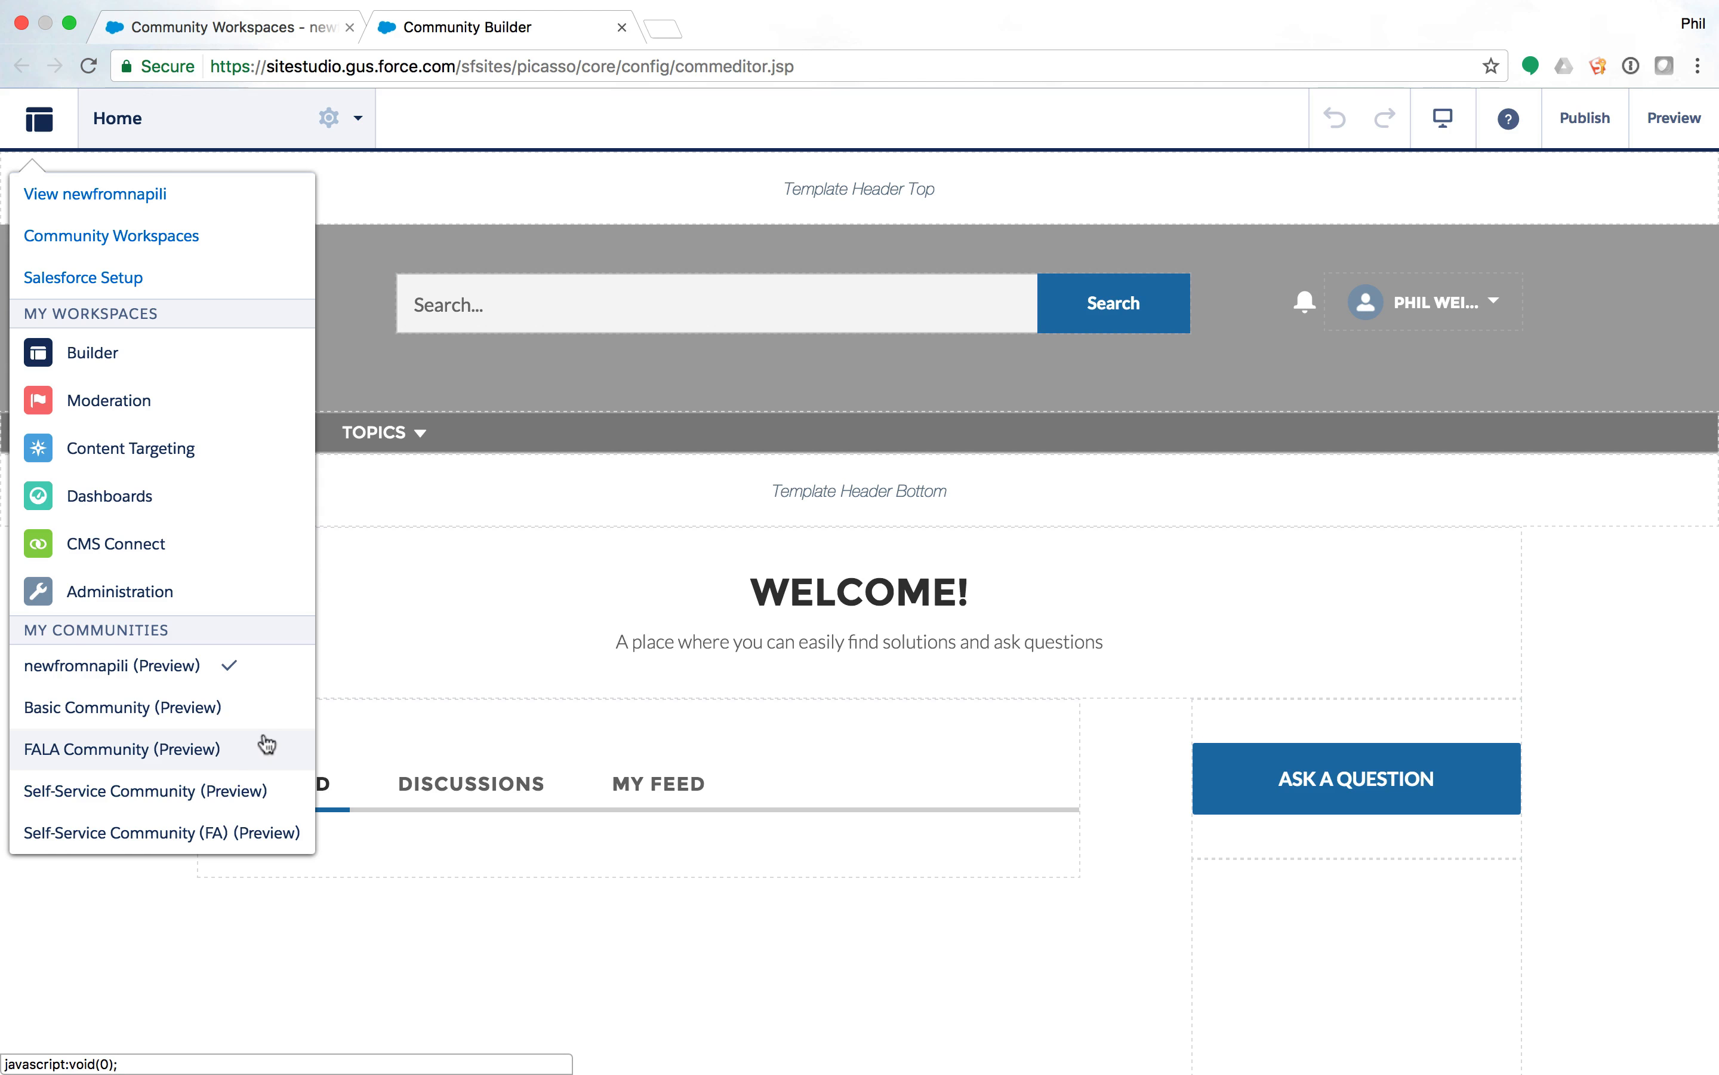
click(114, 784)
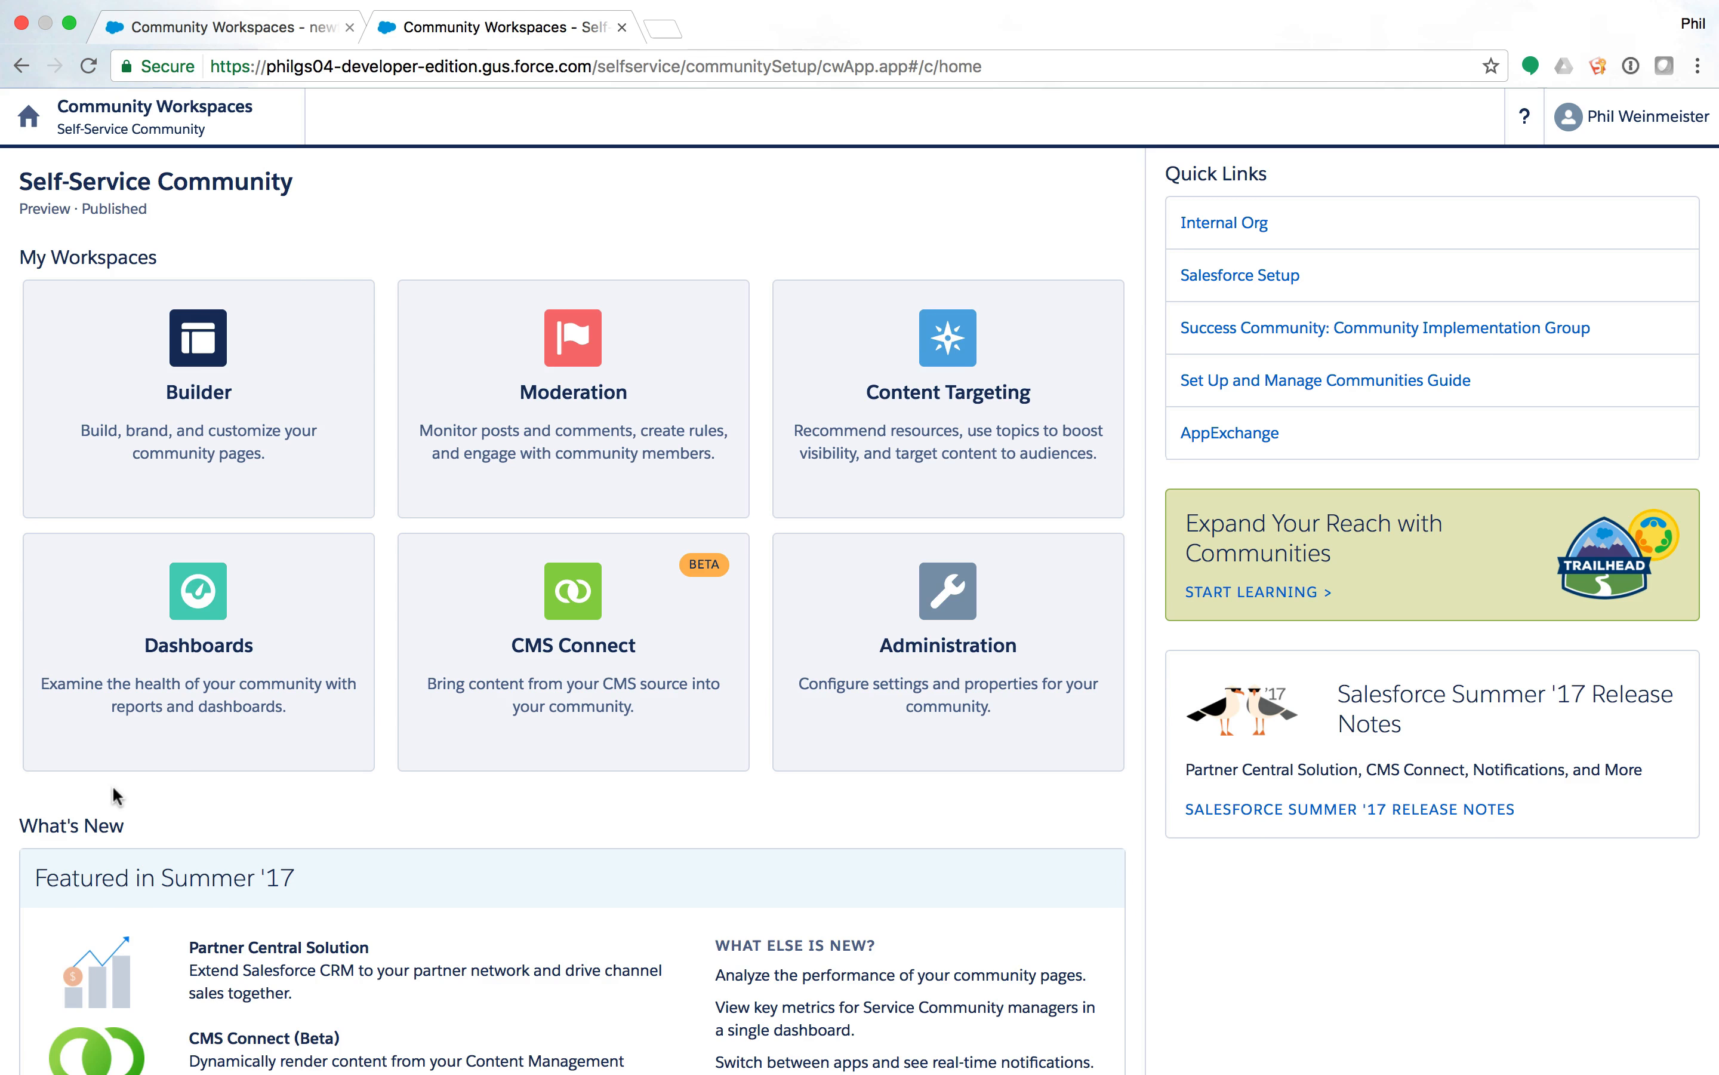
click(199, 412)
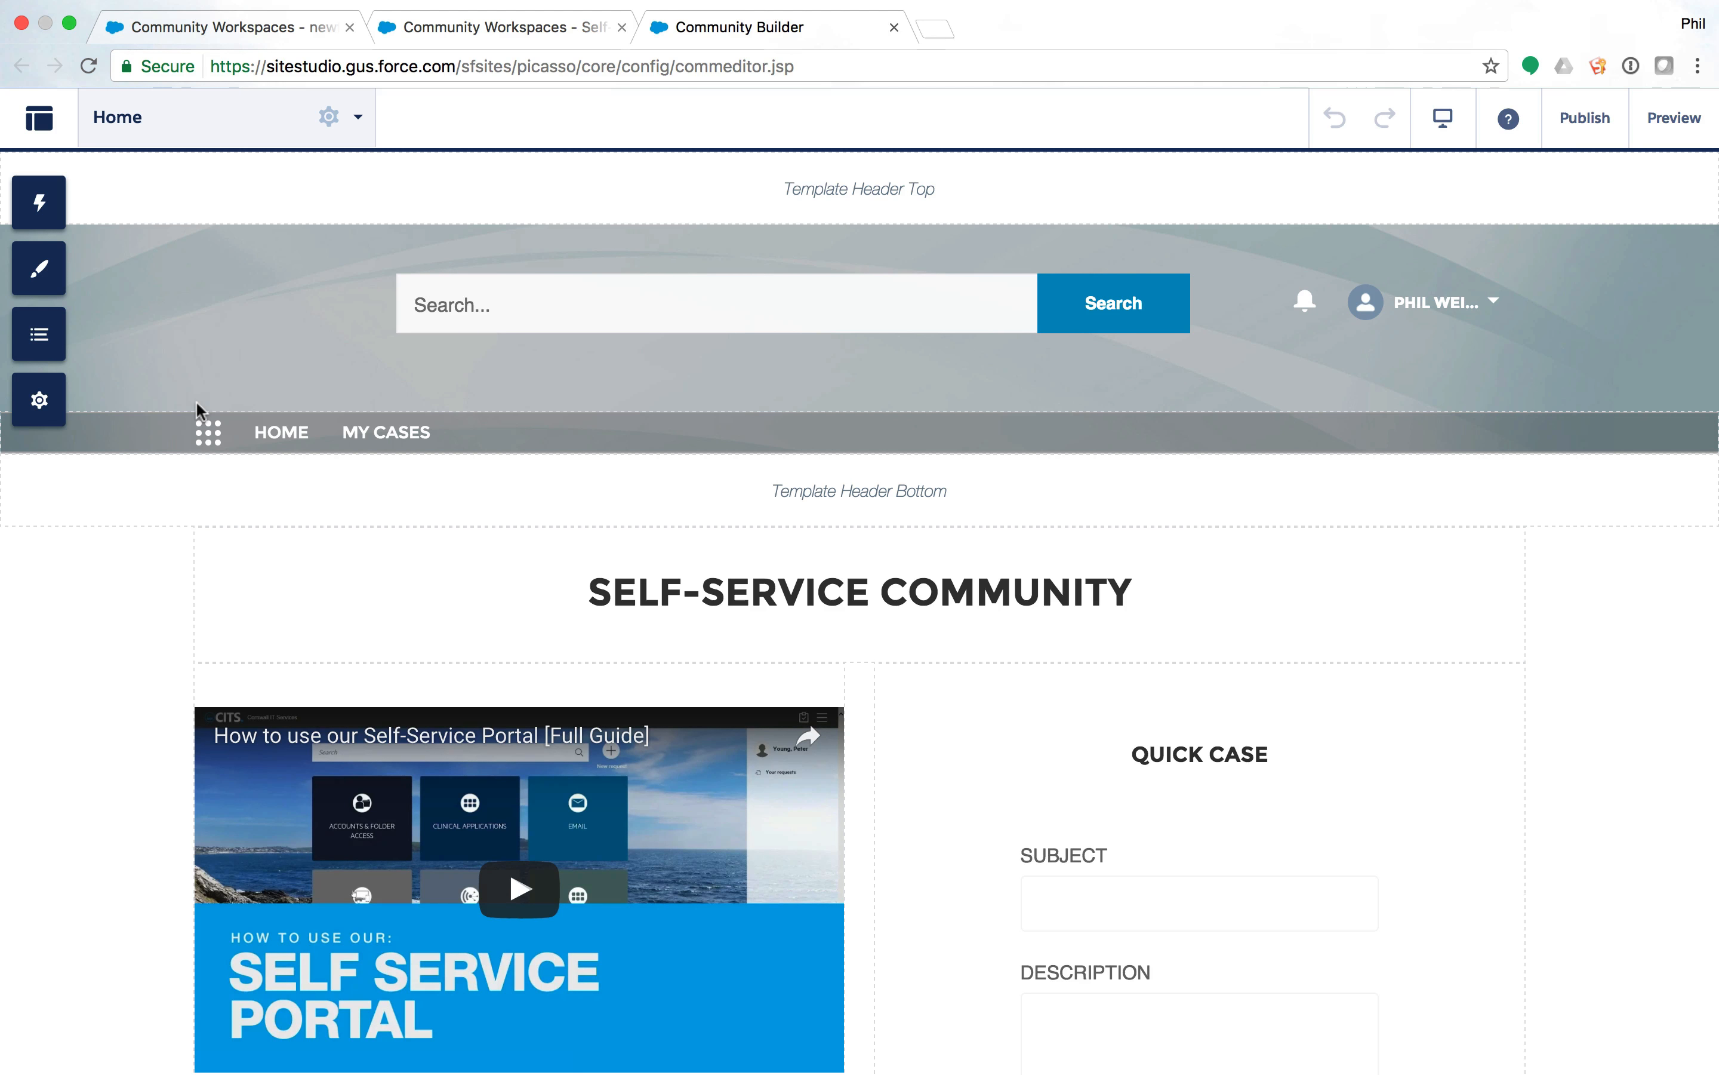
Scroll the Builder canvas down to the Quick Case form and its Submit button.
scroll(774, 803, down, 1)
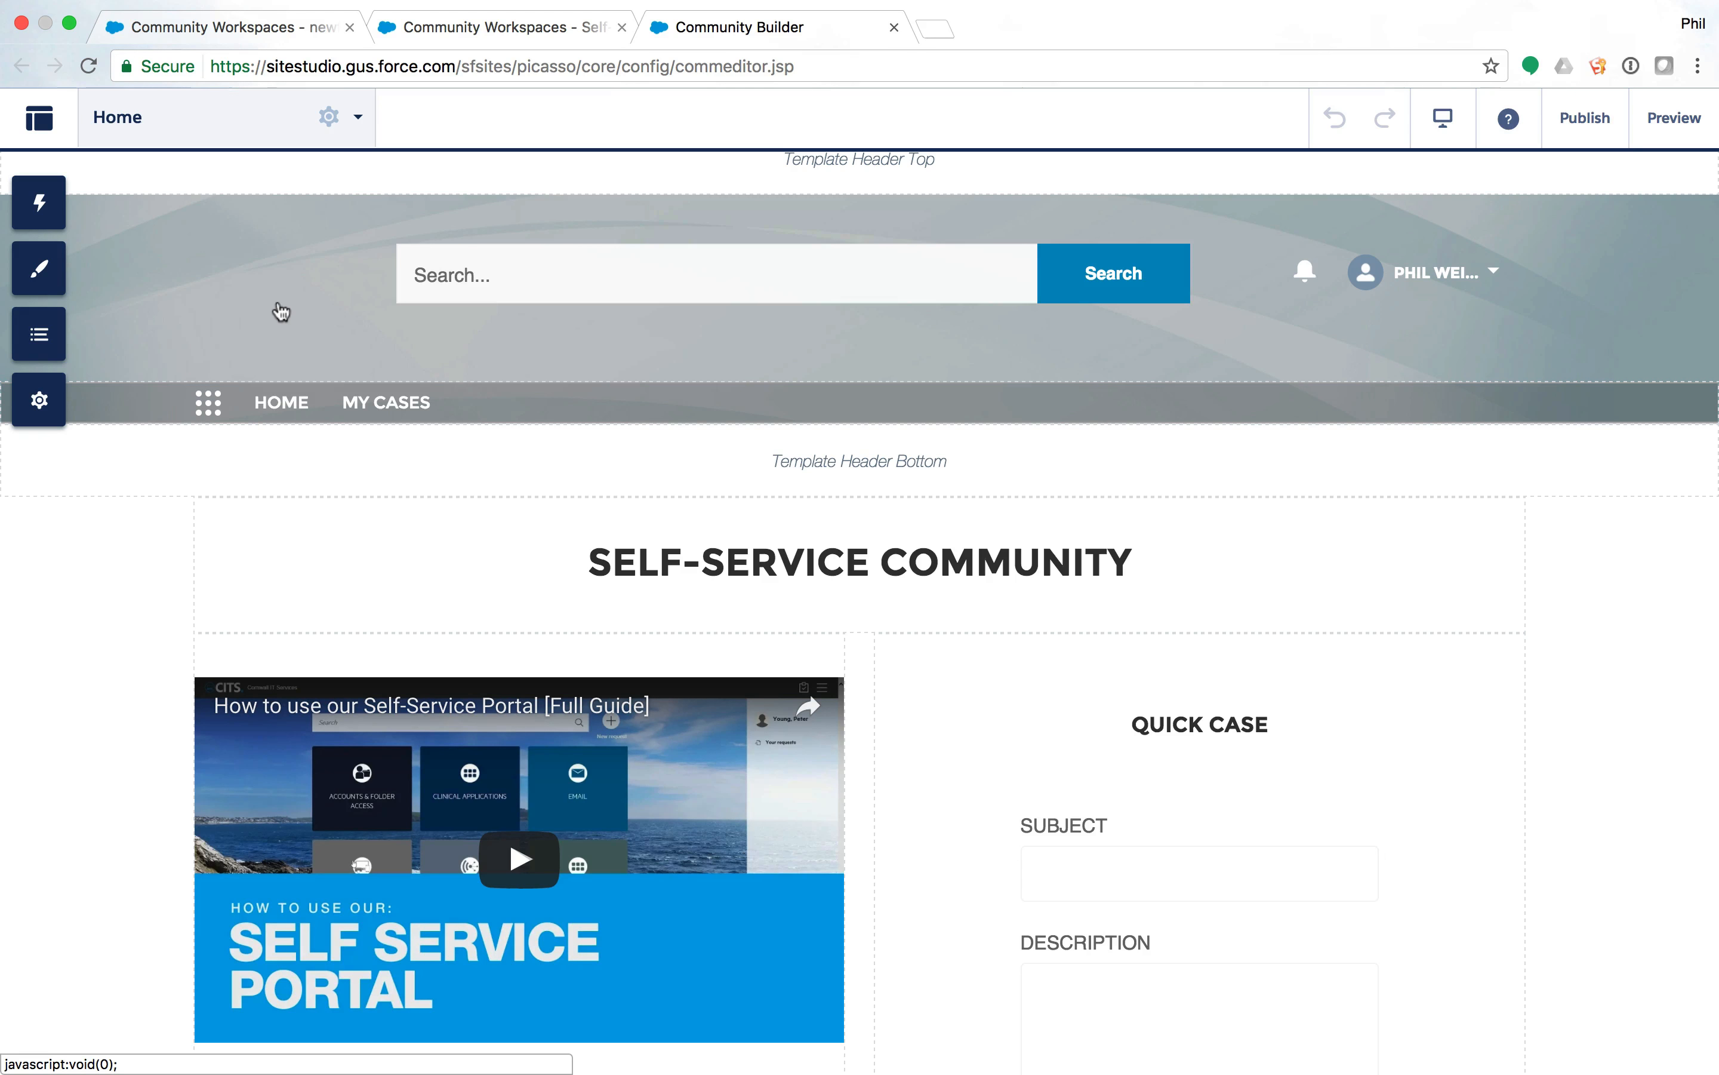
scroll(280, 311, down, 3)
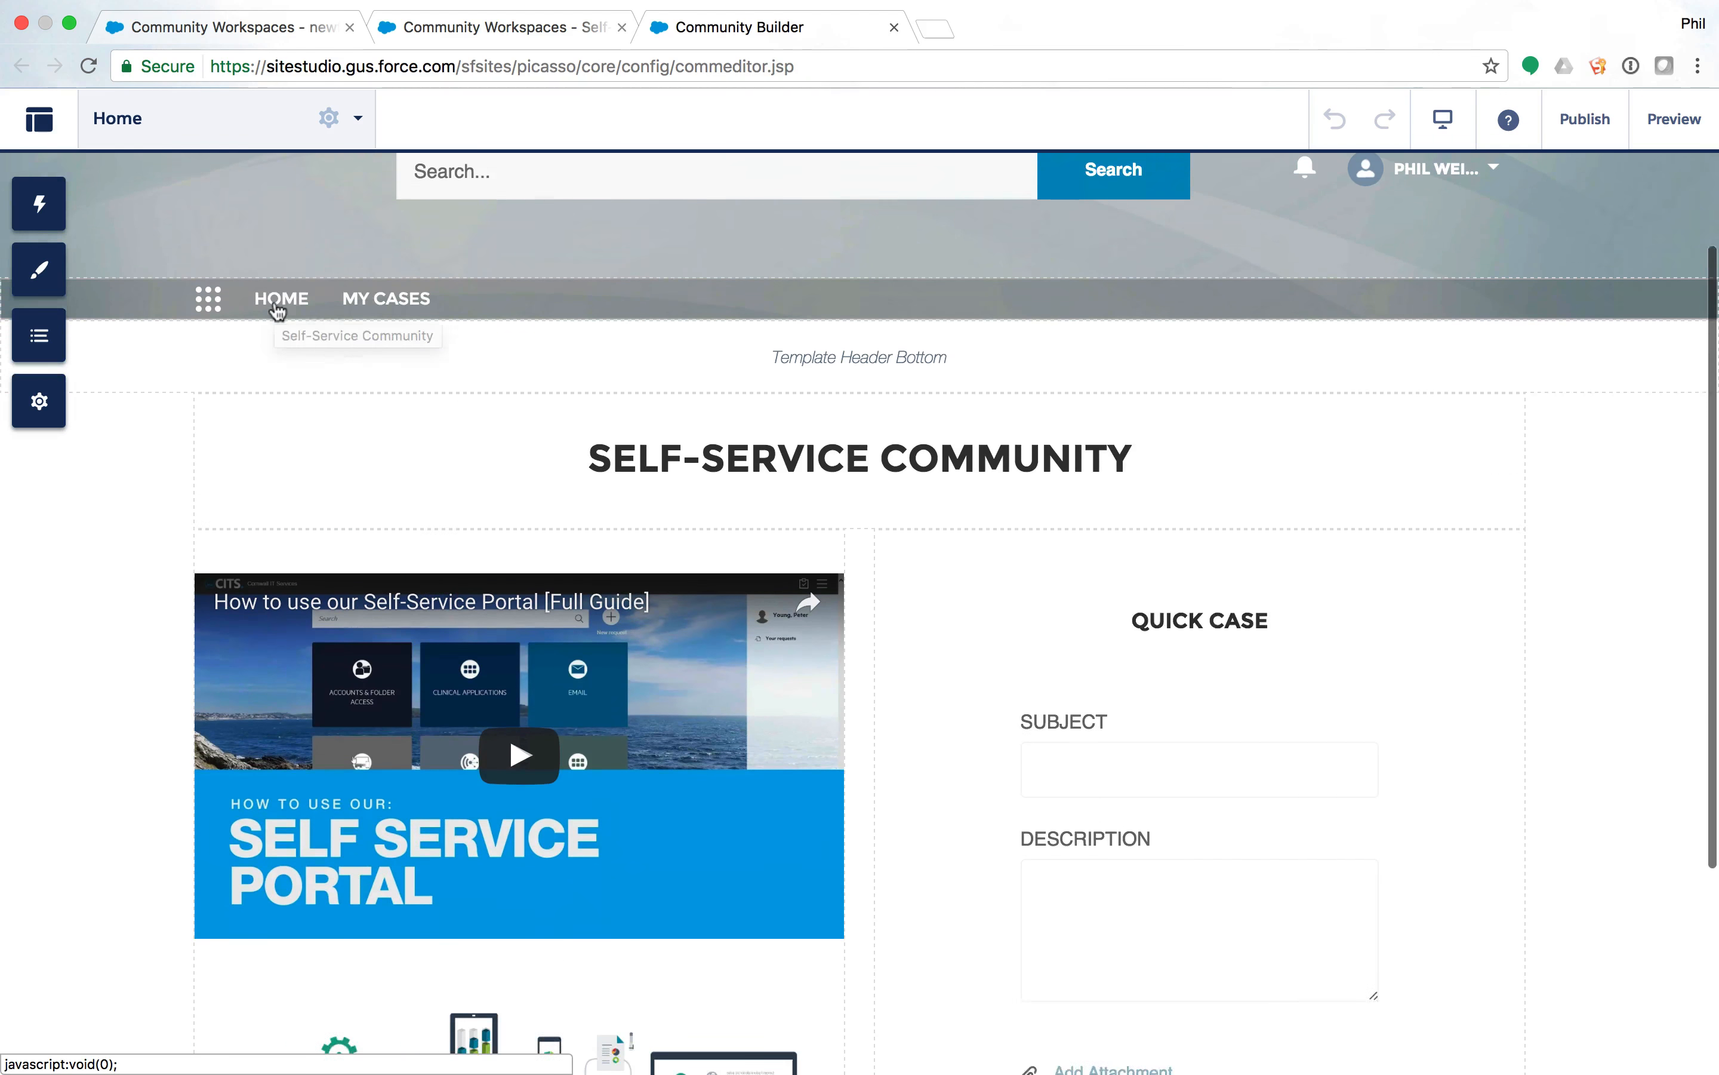
scroll(277, 311, down, 1)
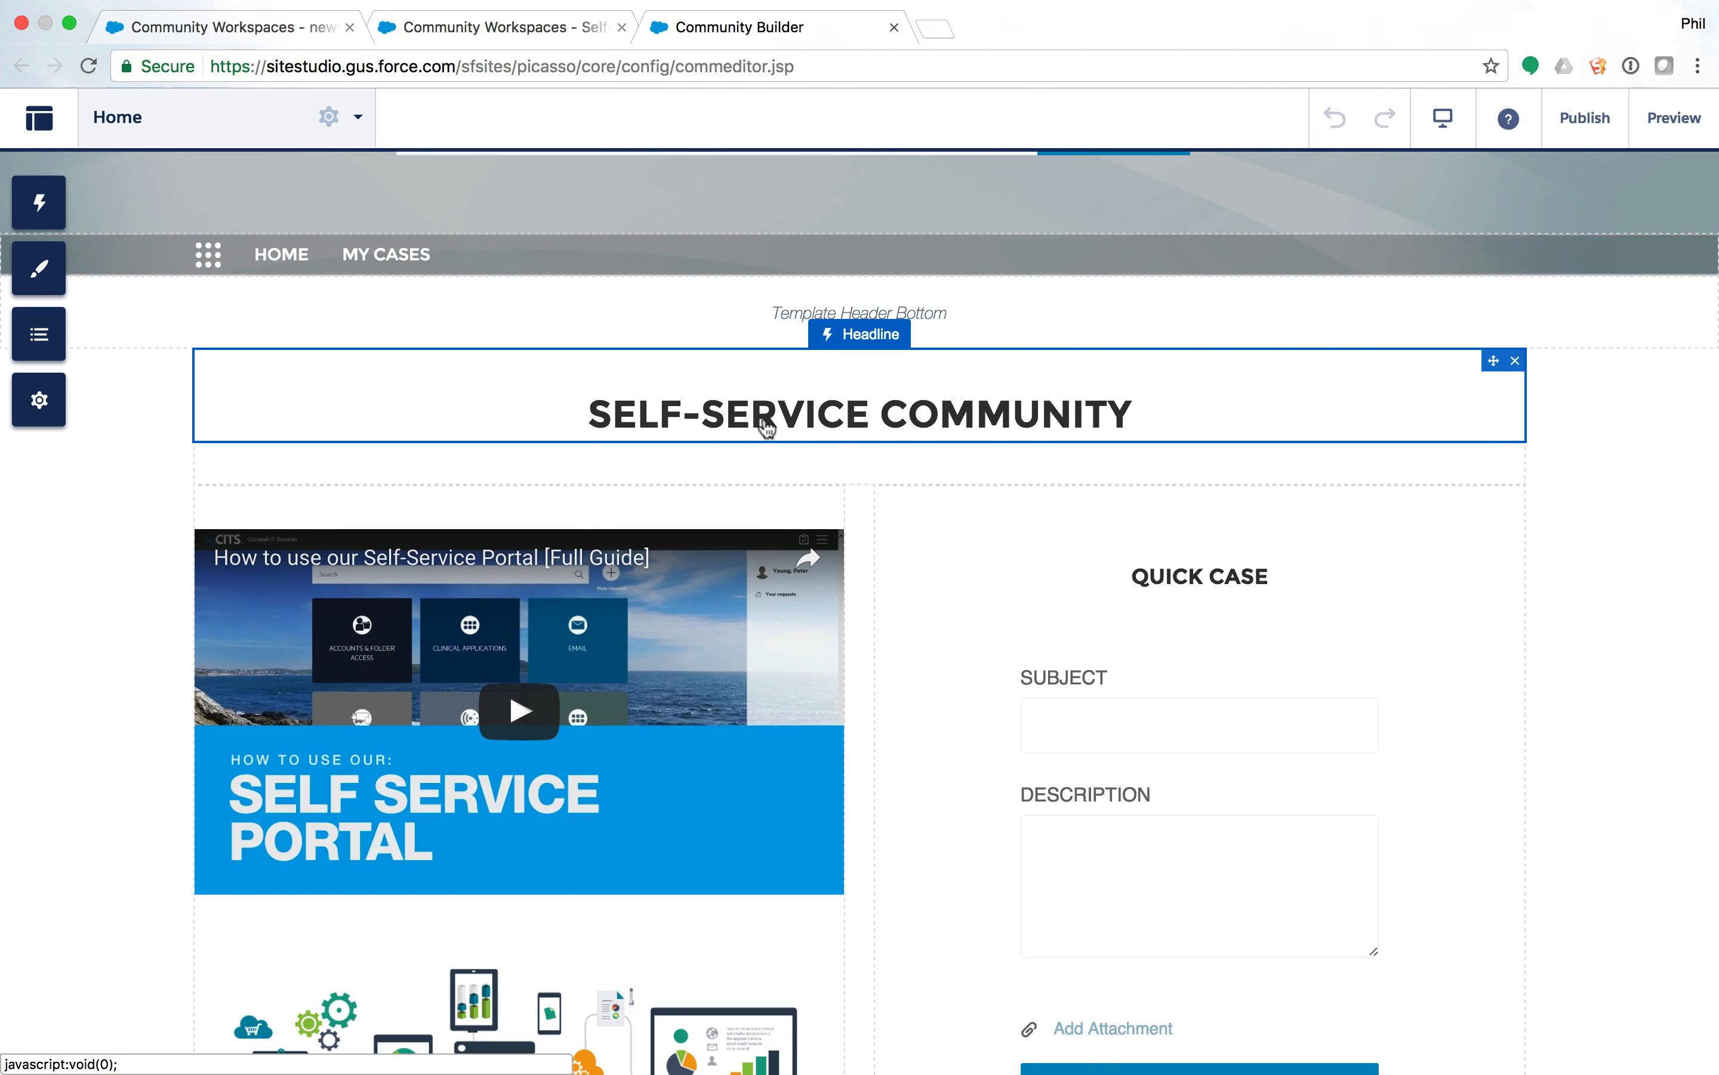
scroll(1009, 501, down, 3)
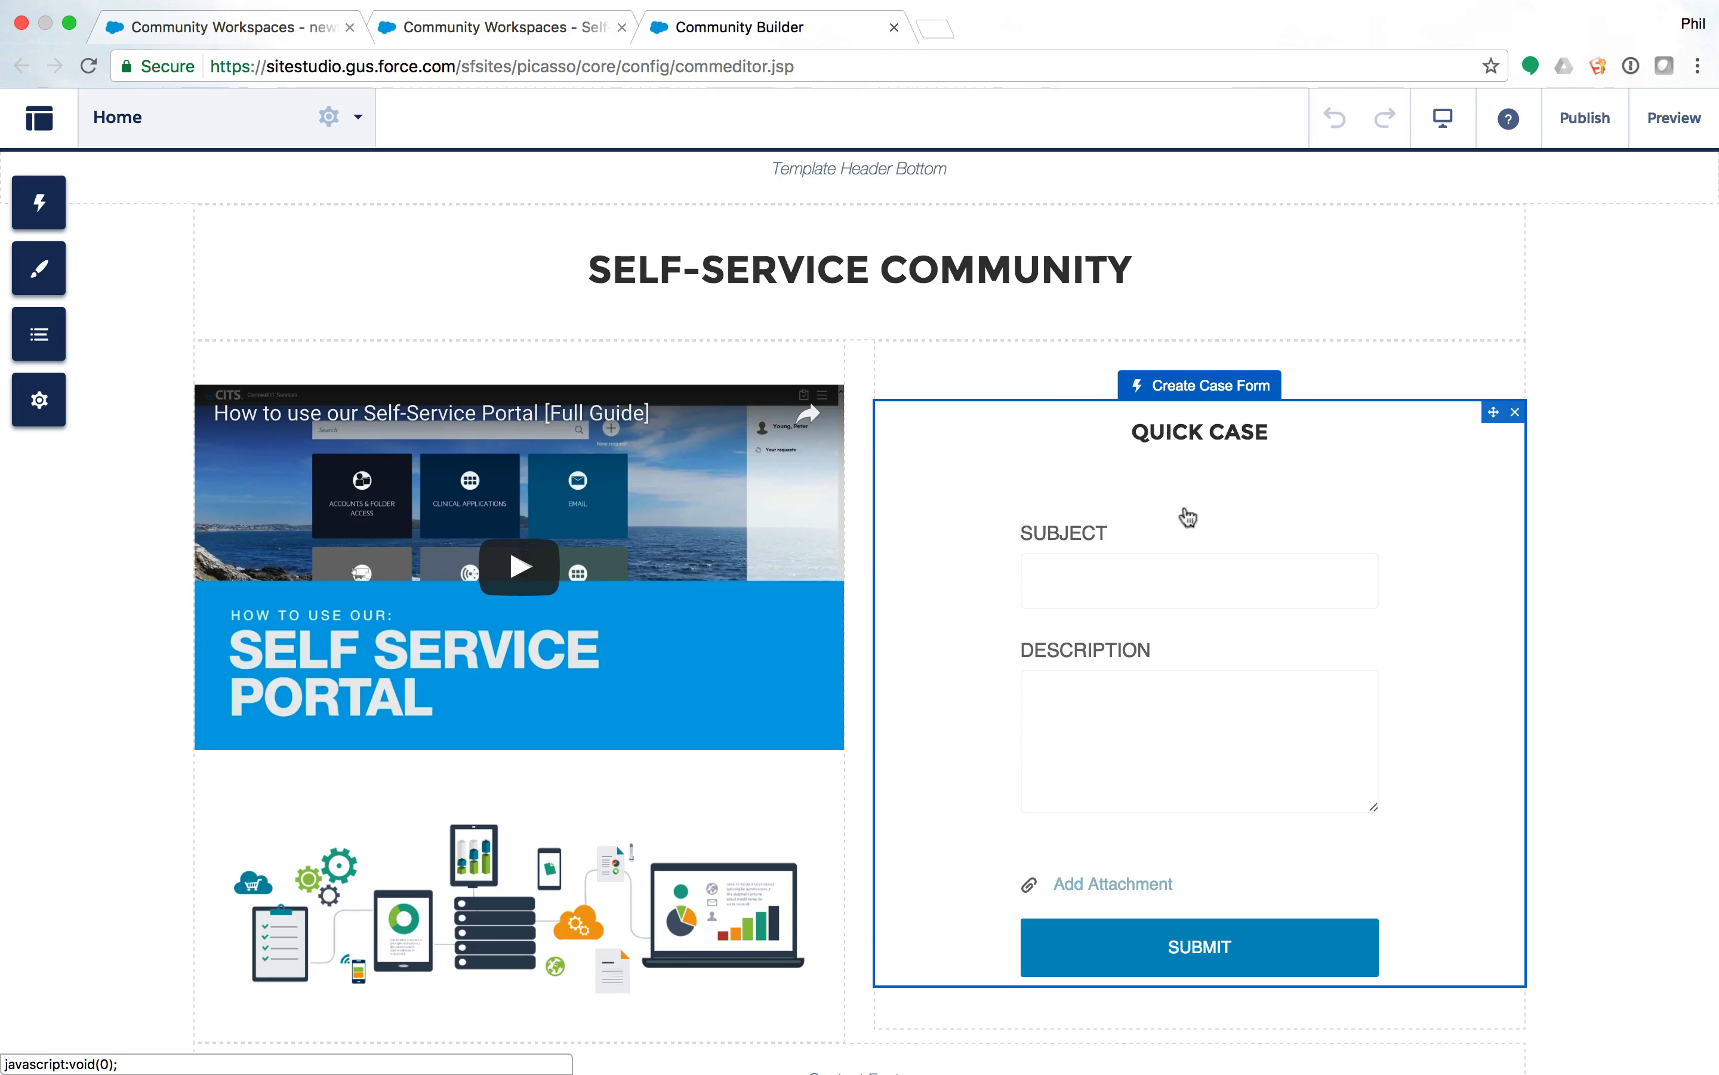
Remove the '2' from the Quick Case Signed-In User Case Action so it reads NewCommunityCase.
click(1212, 525)
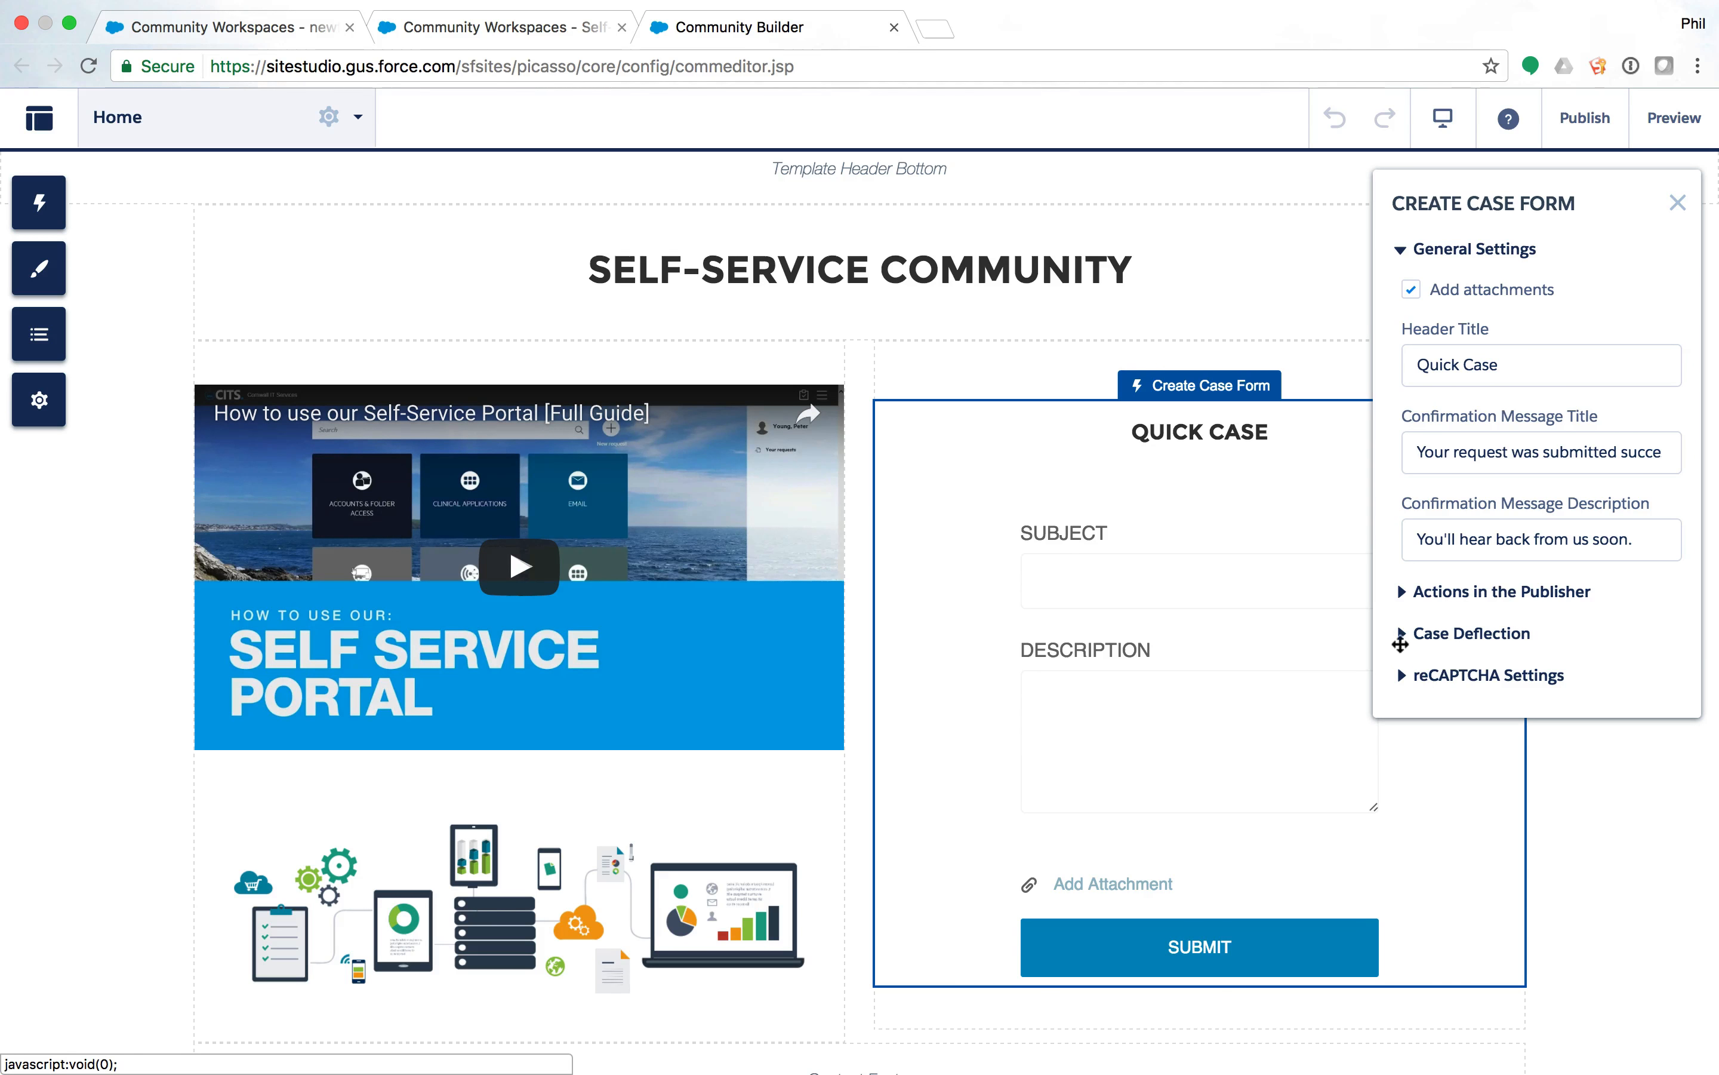
click(1400, 640)
click(1399, 640)
click(1399, 592)
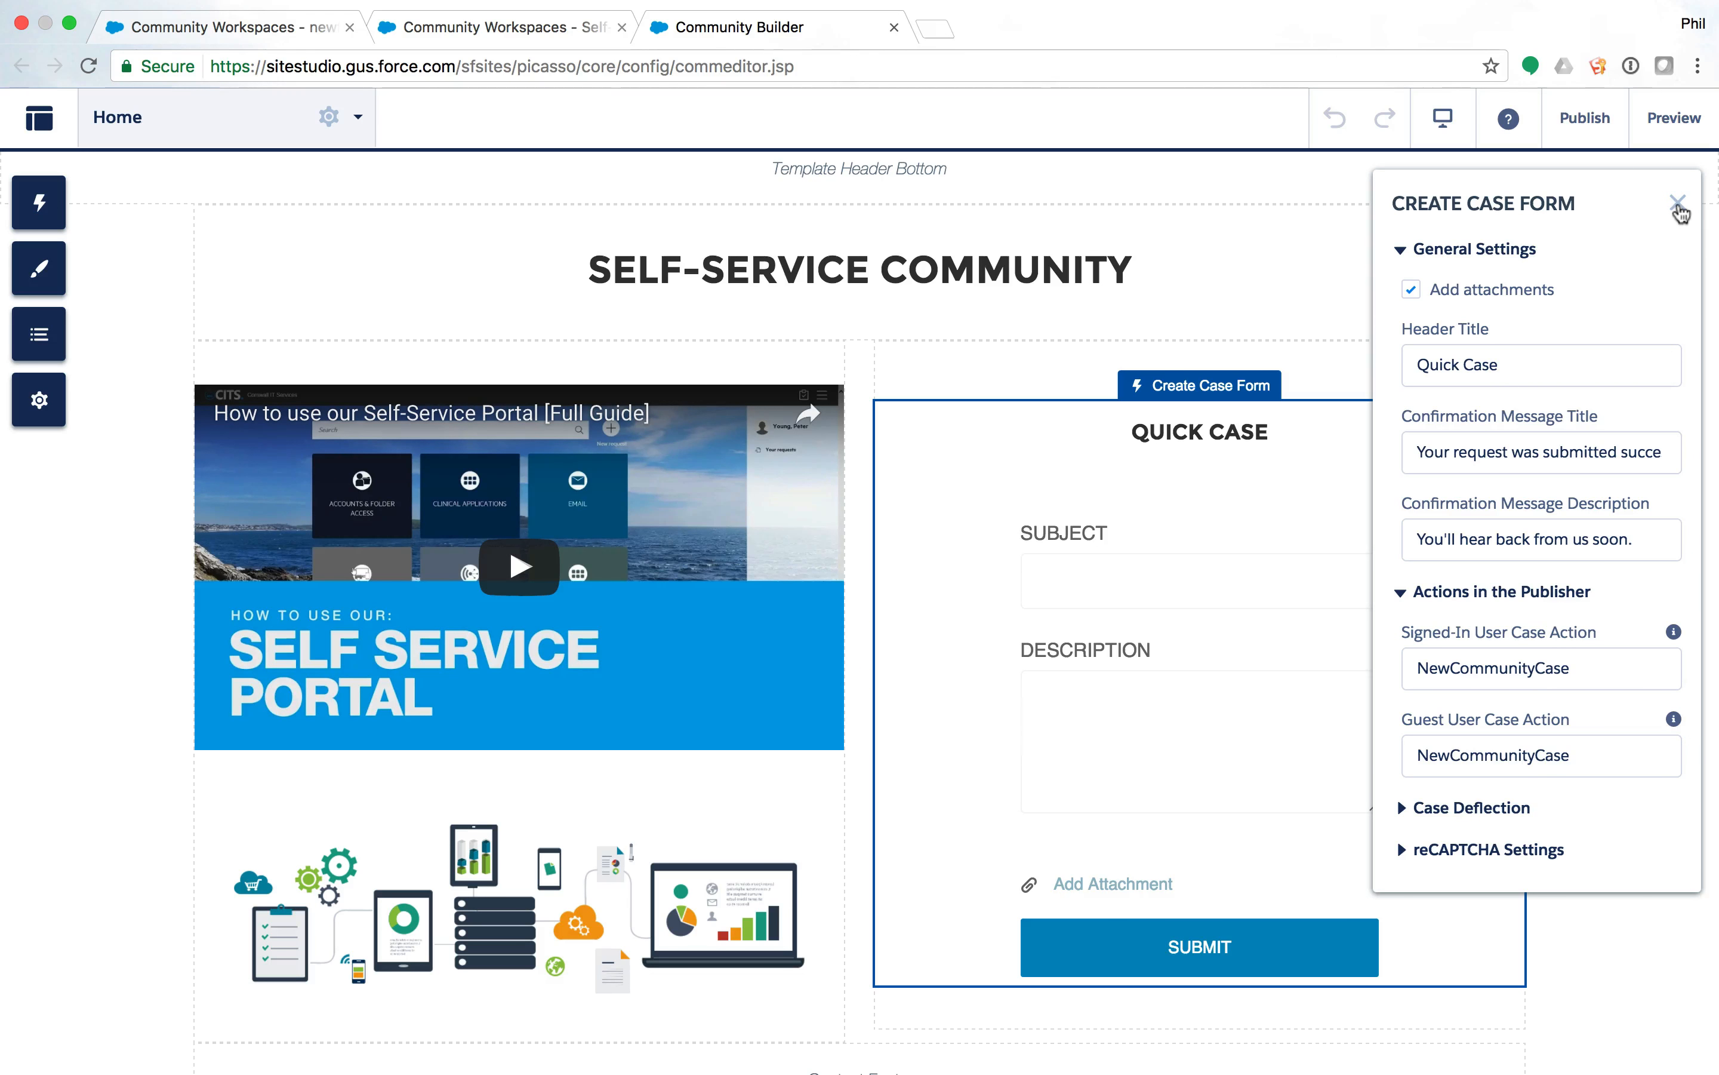
click(1592, 671)
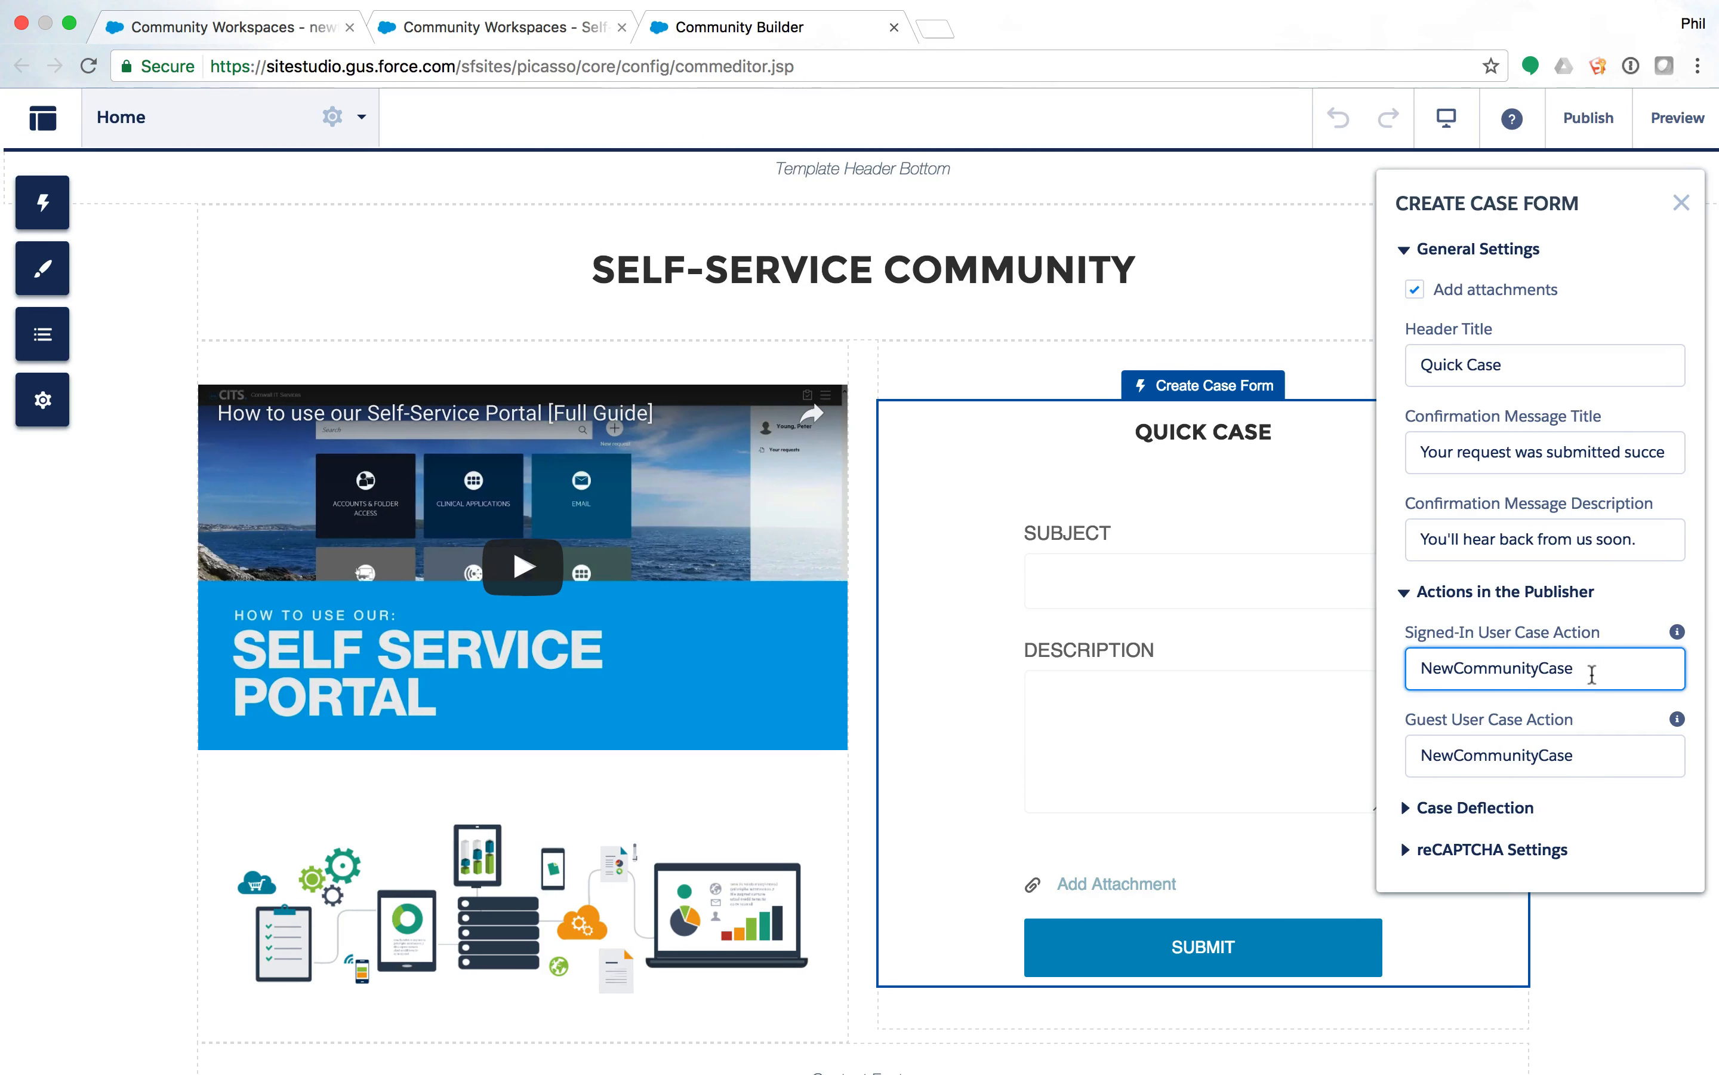
text(2)
click(1605, 758)
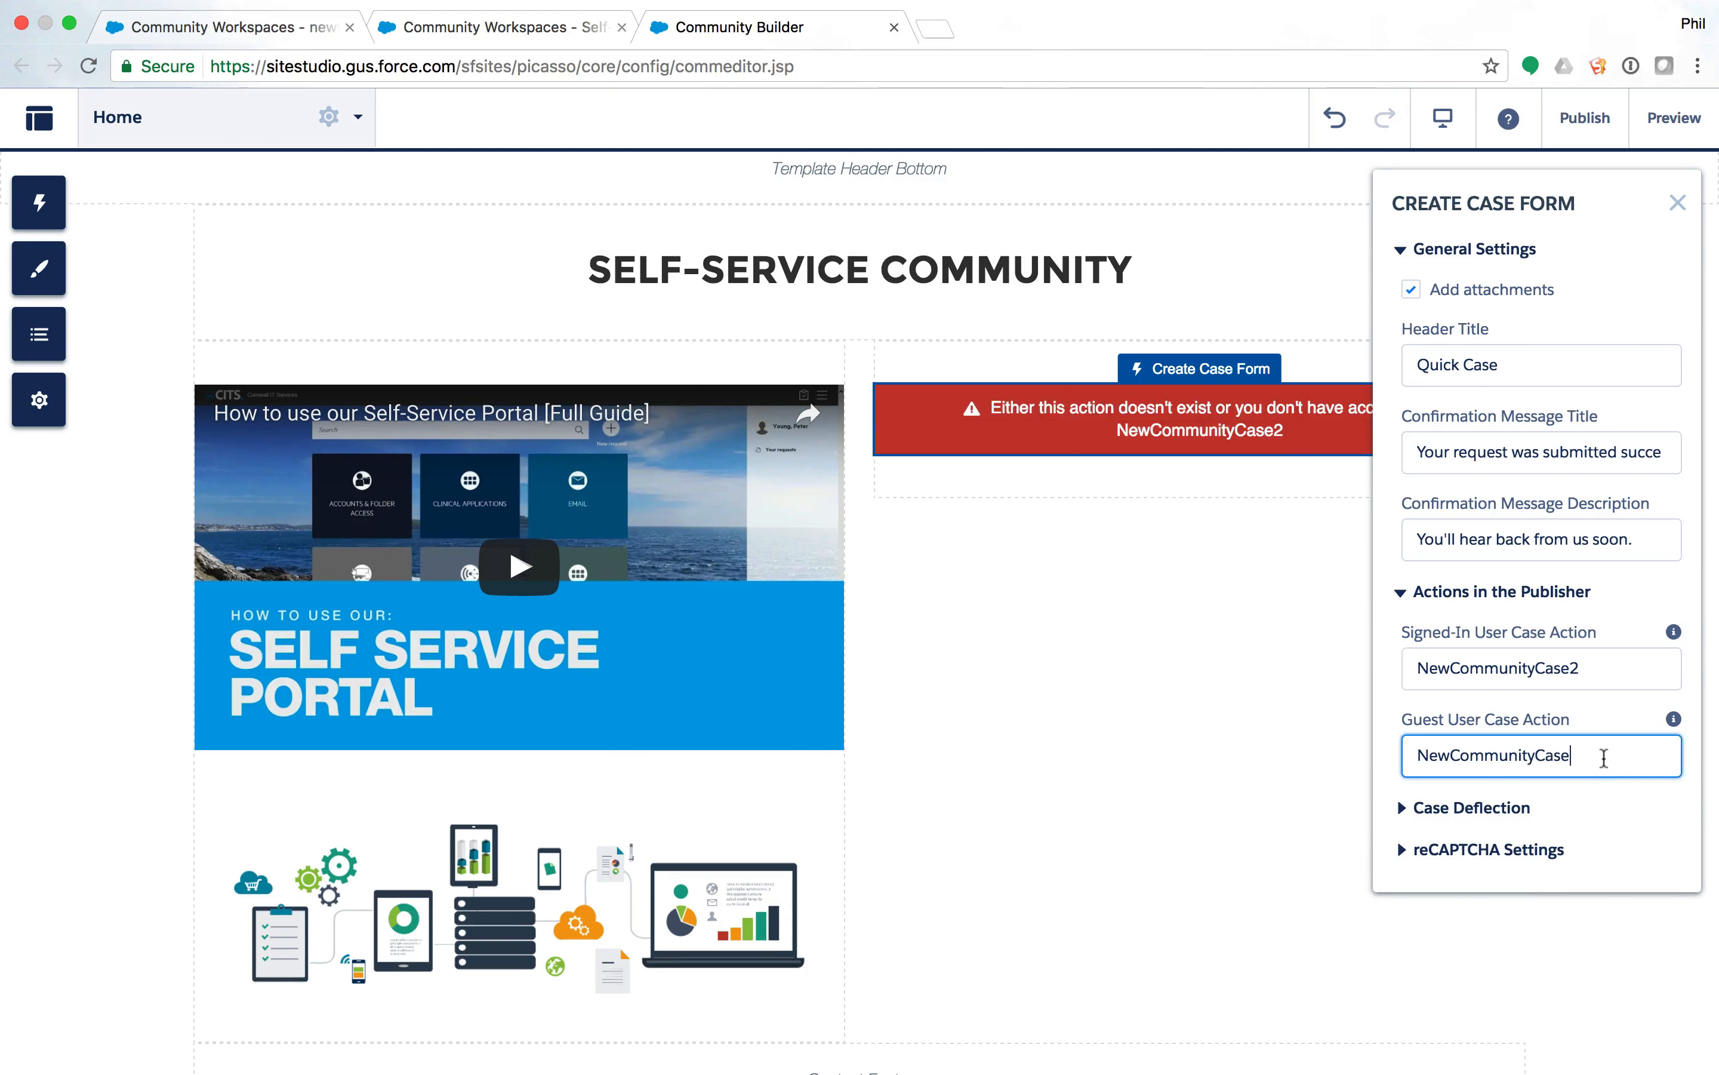
click(1592, 671)
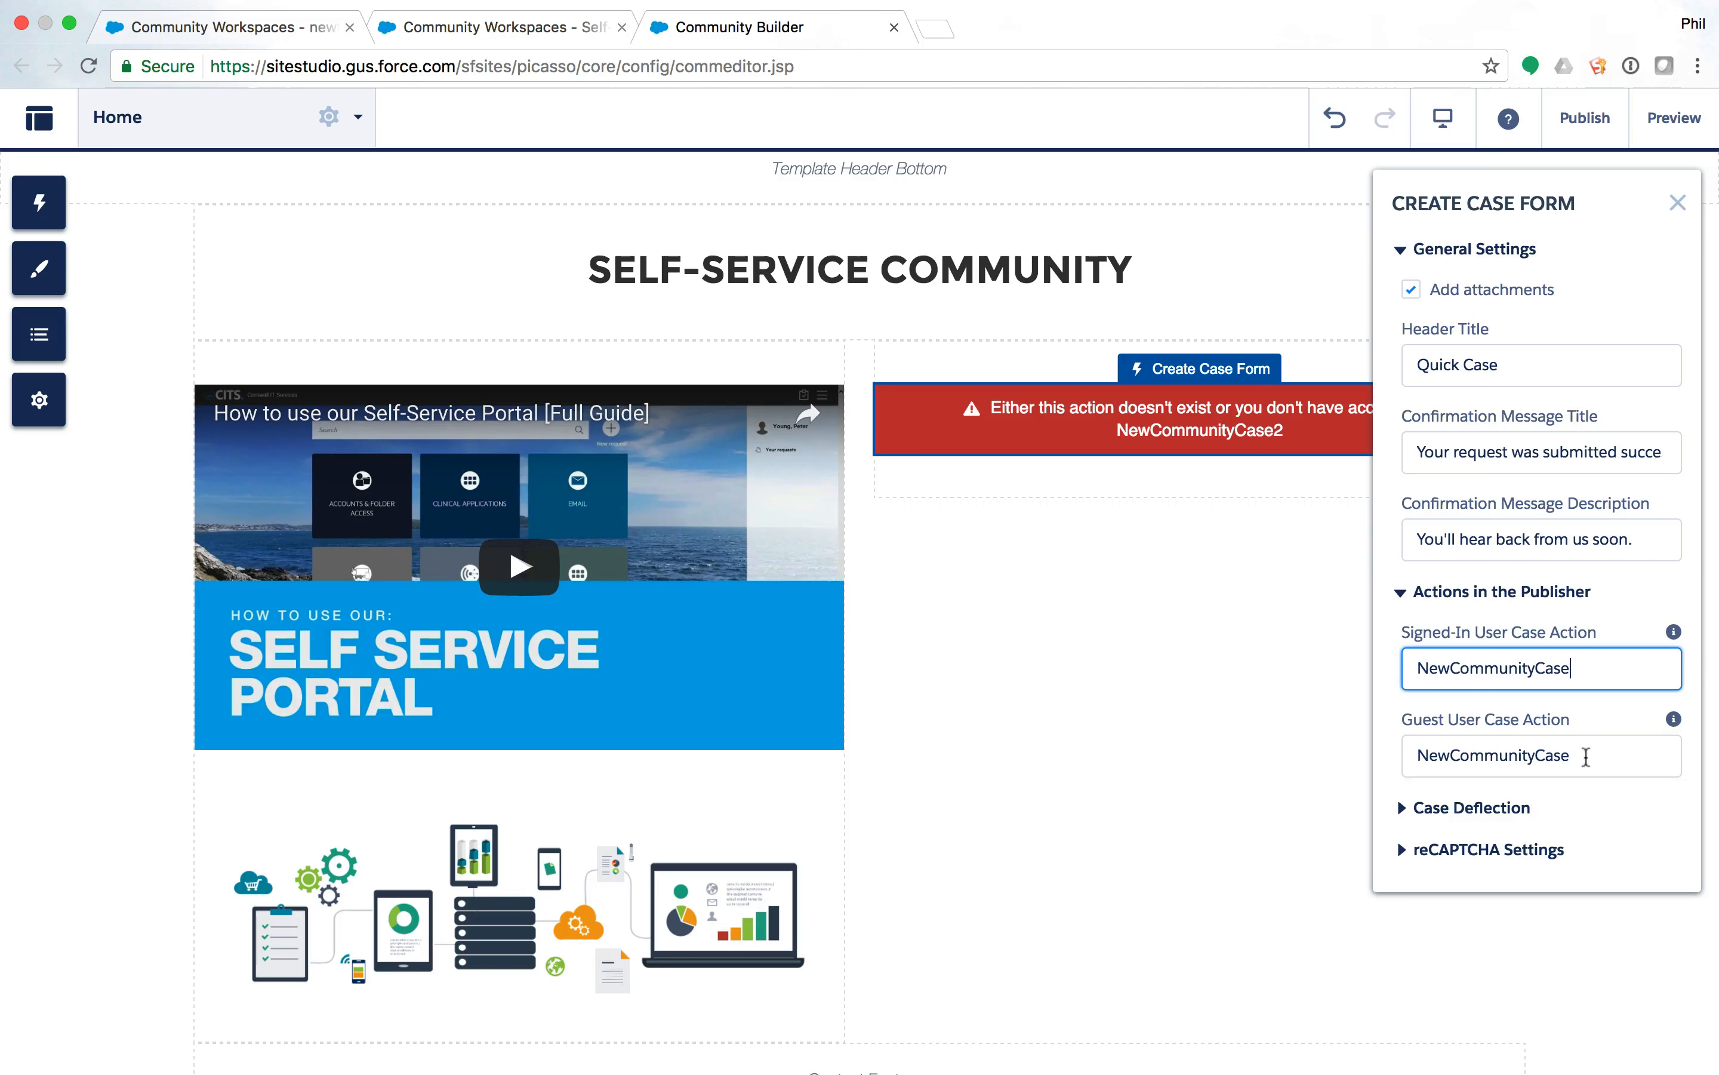
click(1581, 752)
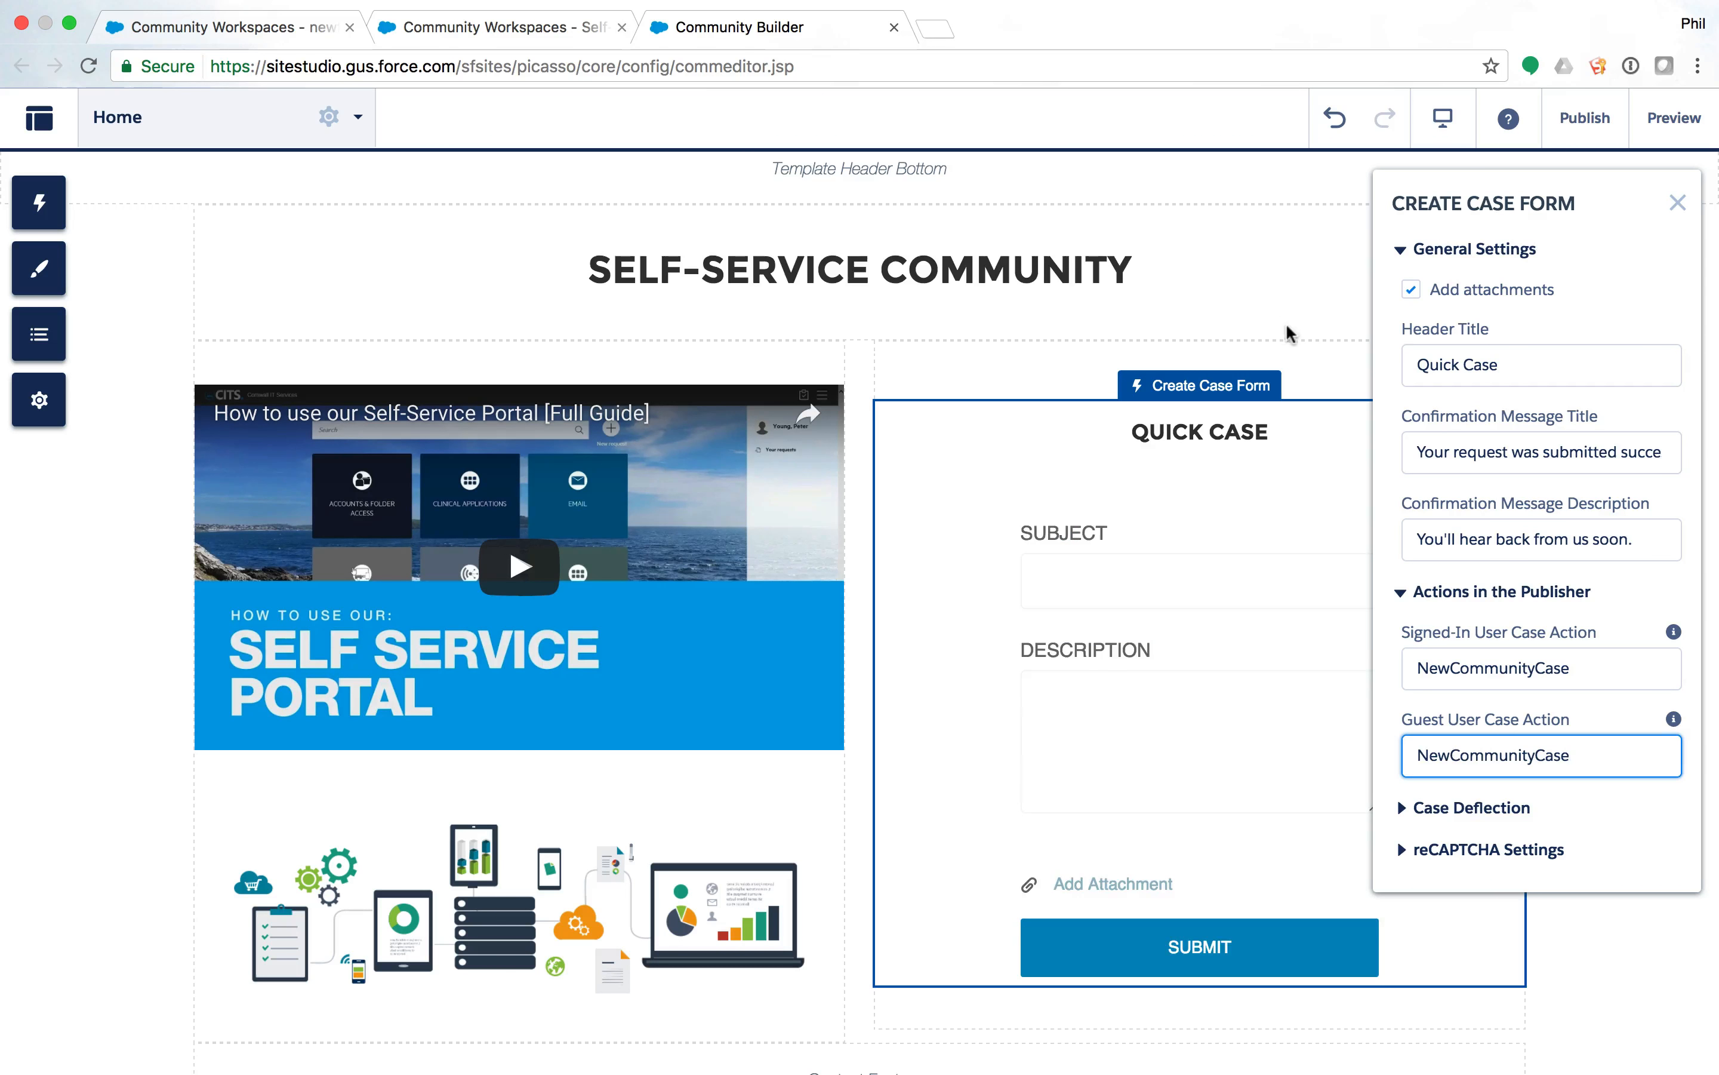
click(1585, 952)
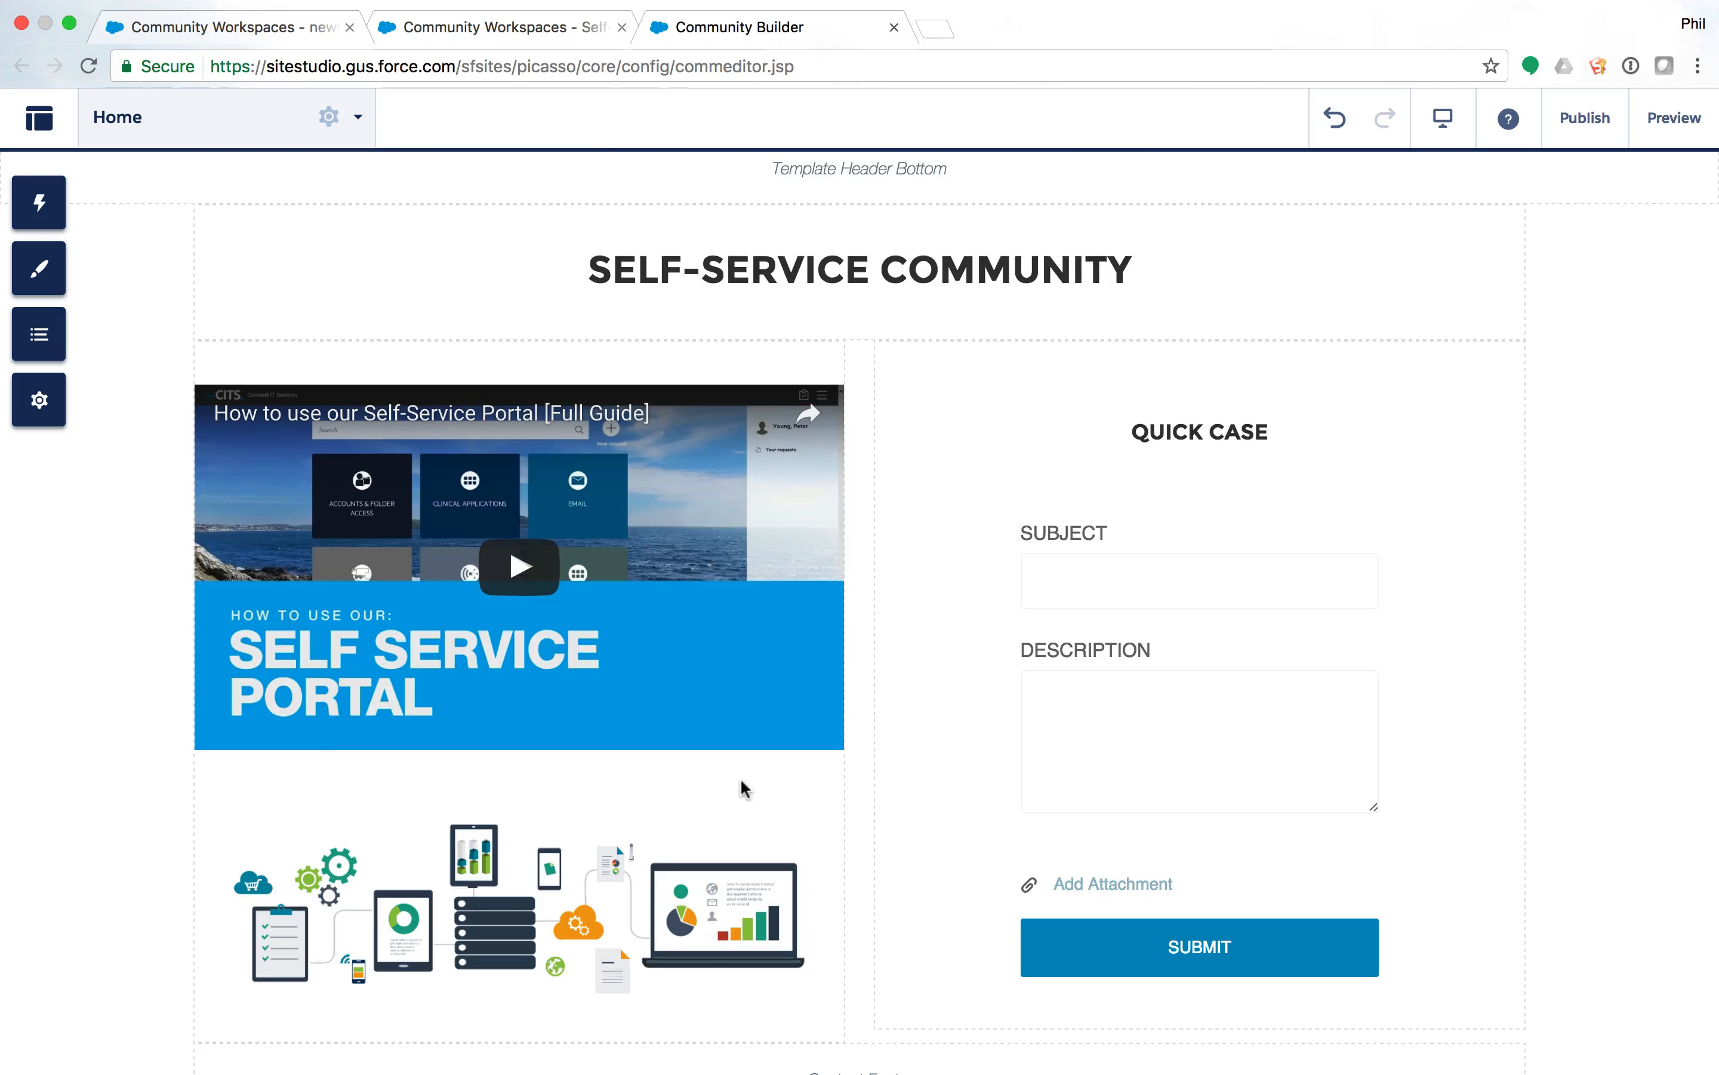
Review the Quick Case form on the page, then bring up the builder's navigation menu.
scroll(741, 779, down, 2)
scroll(876, 791, up, 4)
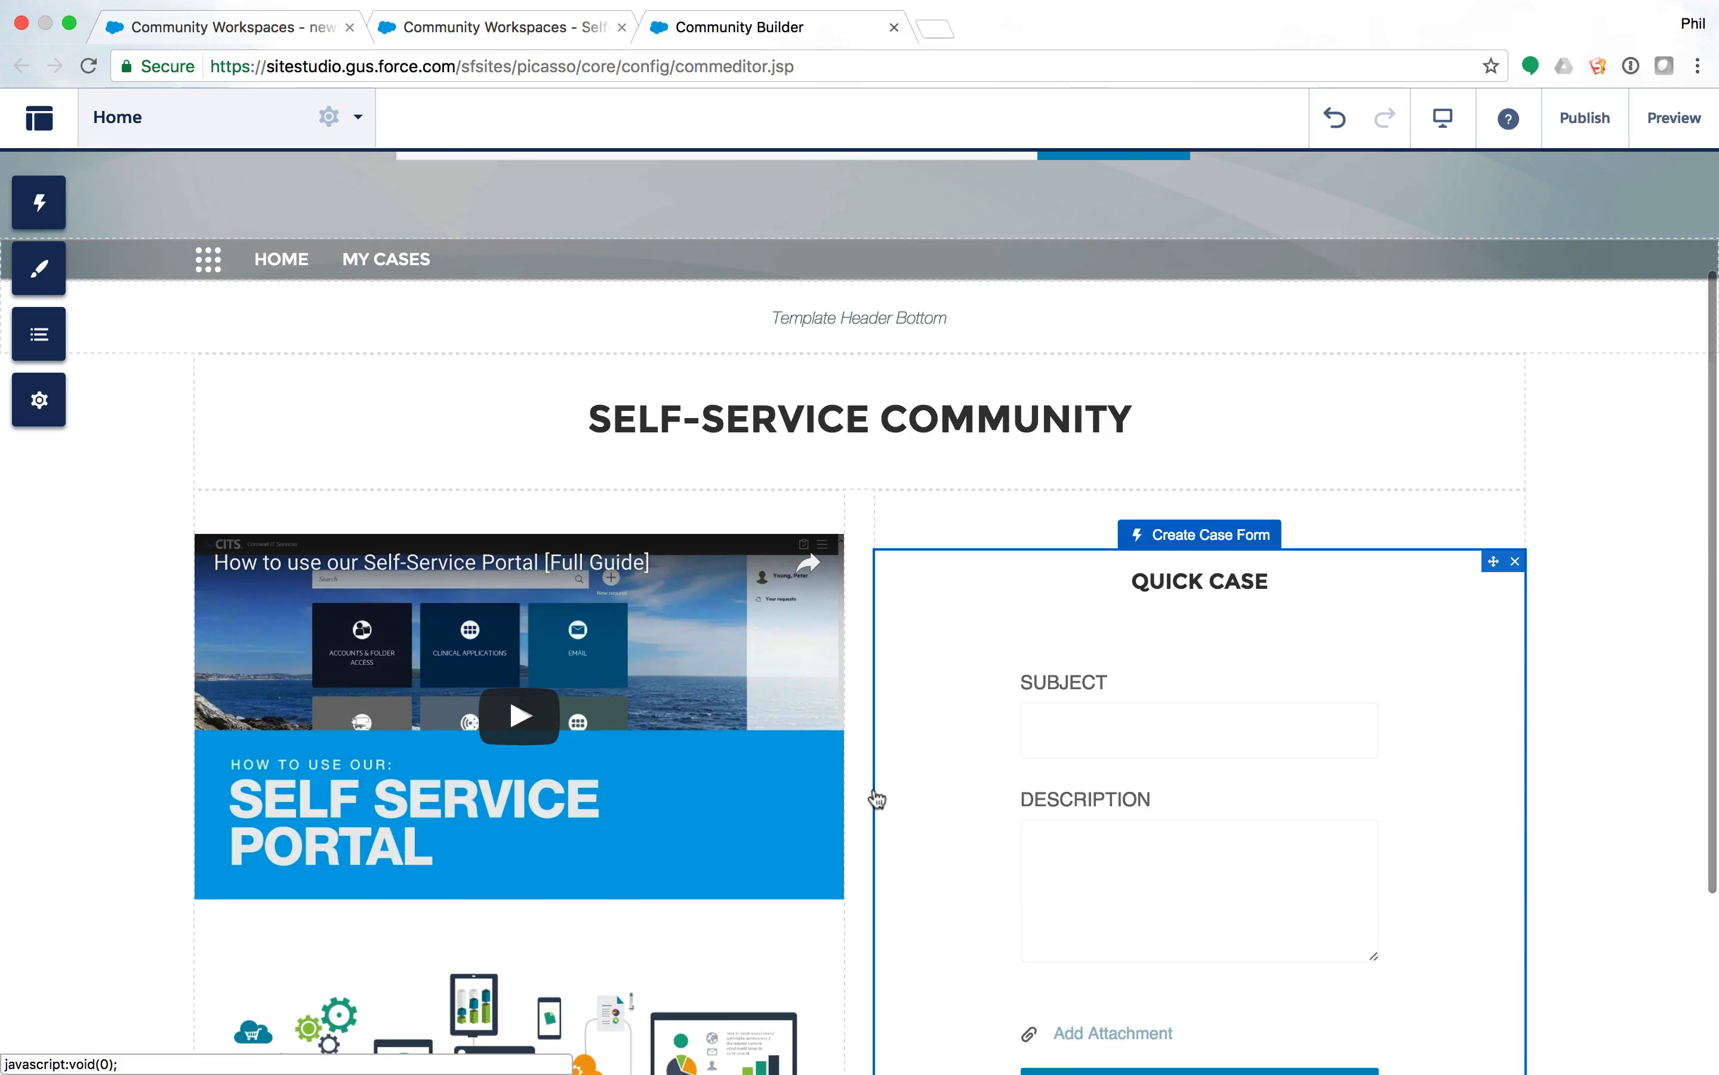
scroll(881, 797, up, 3)
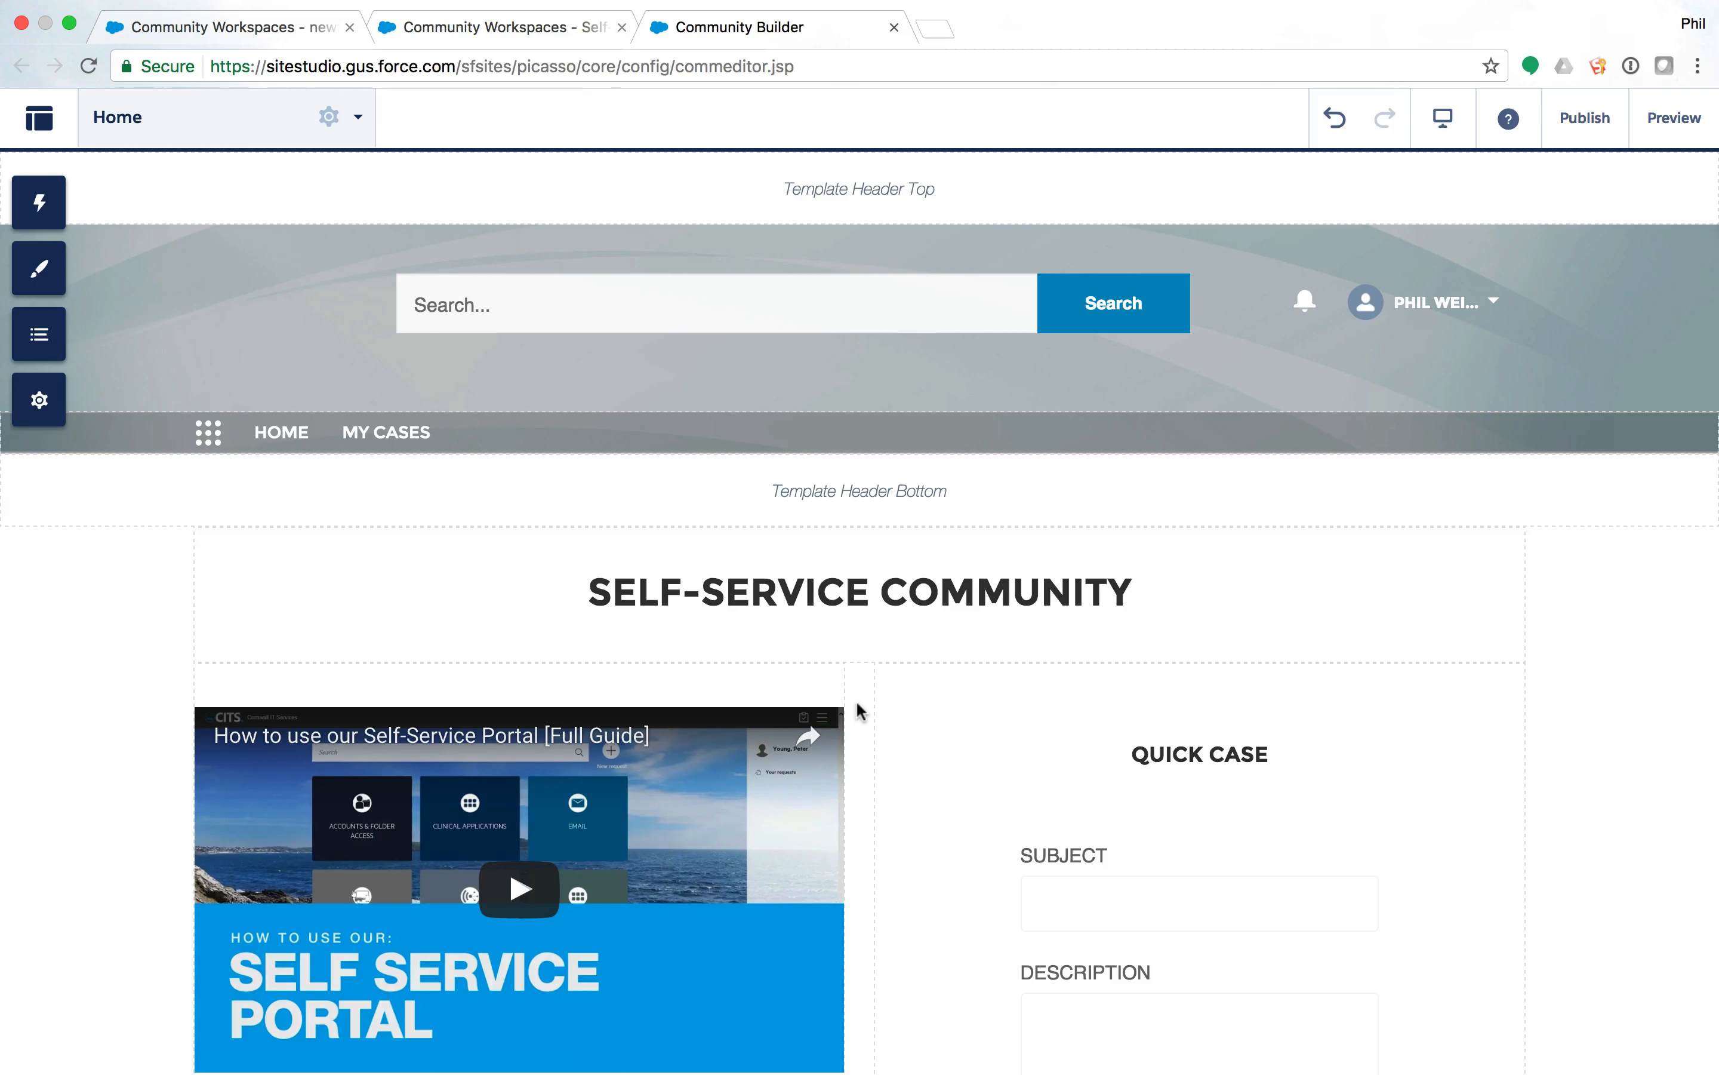
scroll(1378, 829, down, 2)
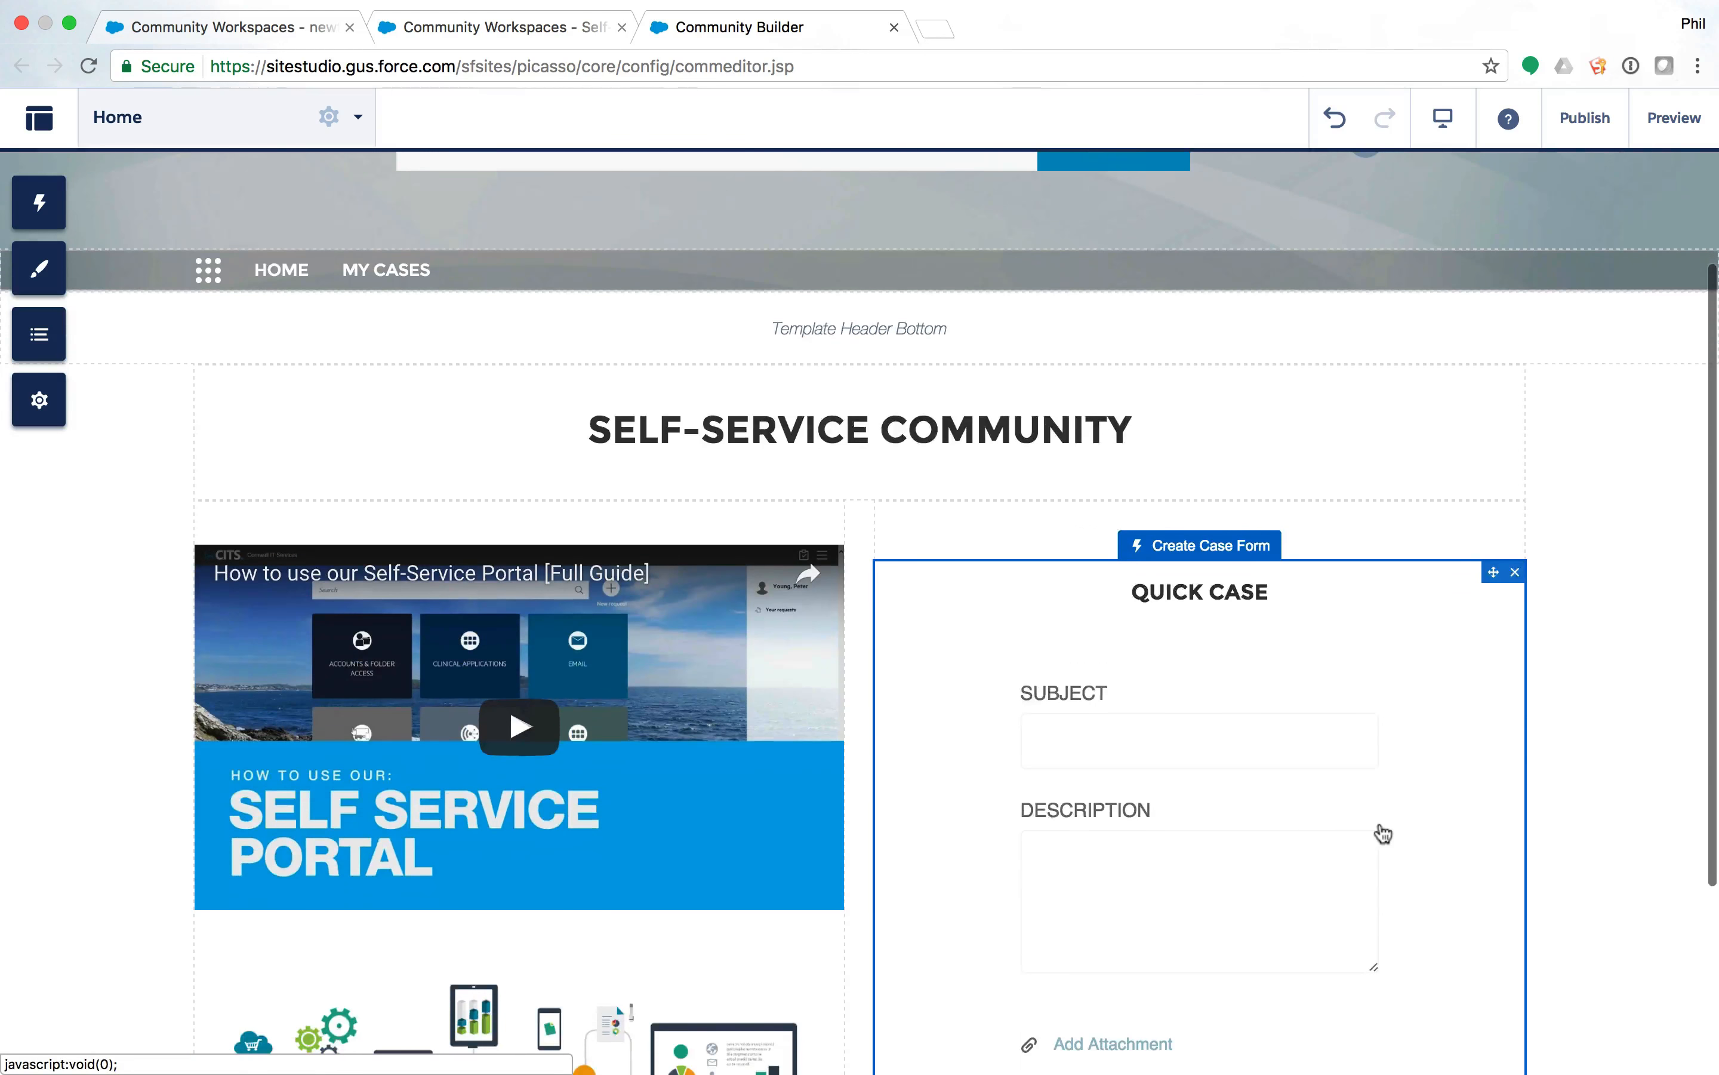
scroll(1378, 829, up, 2)
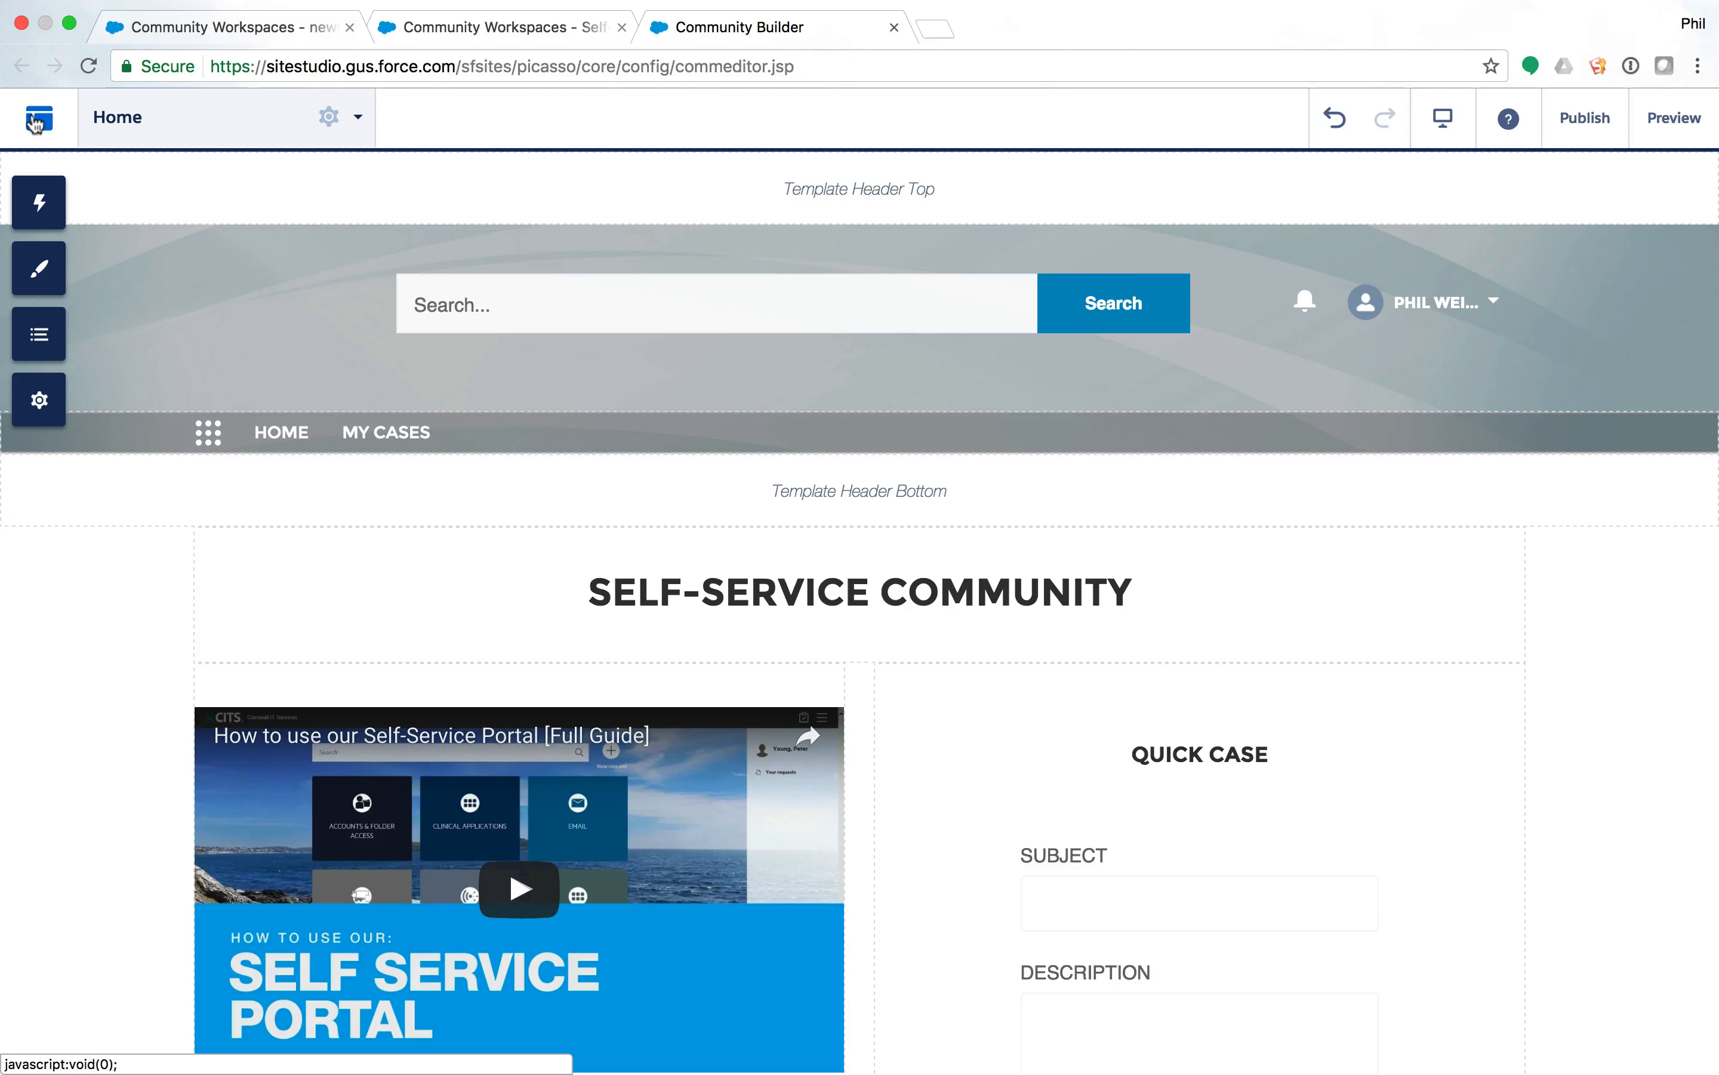
click(36, 122)
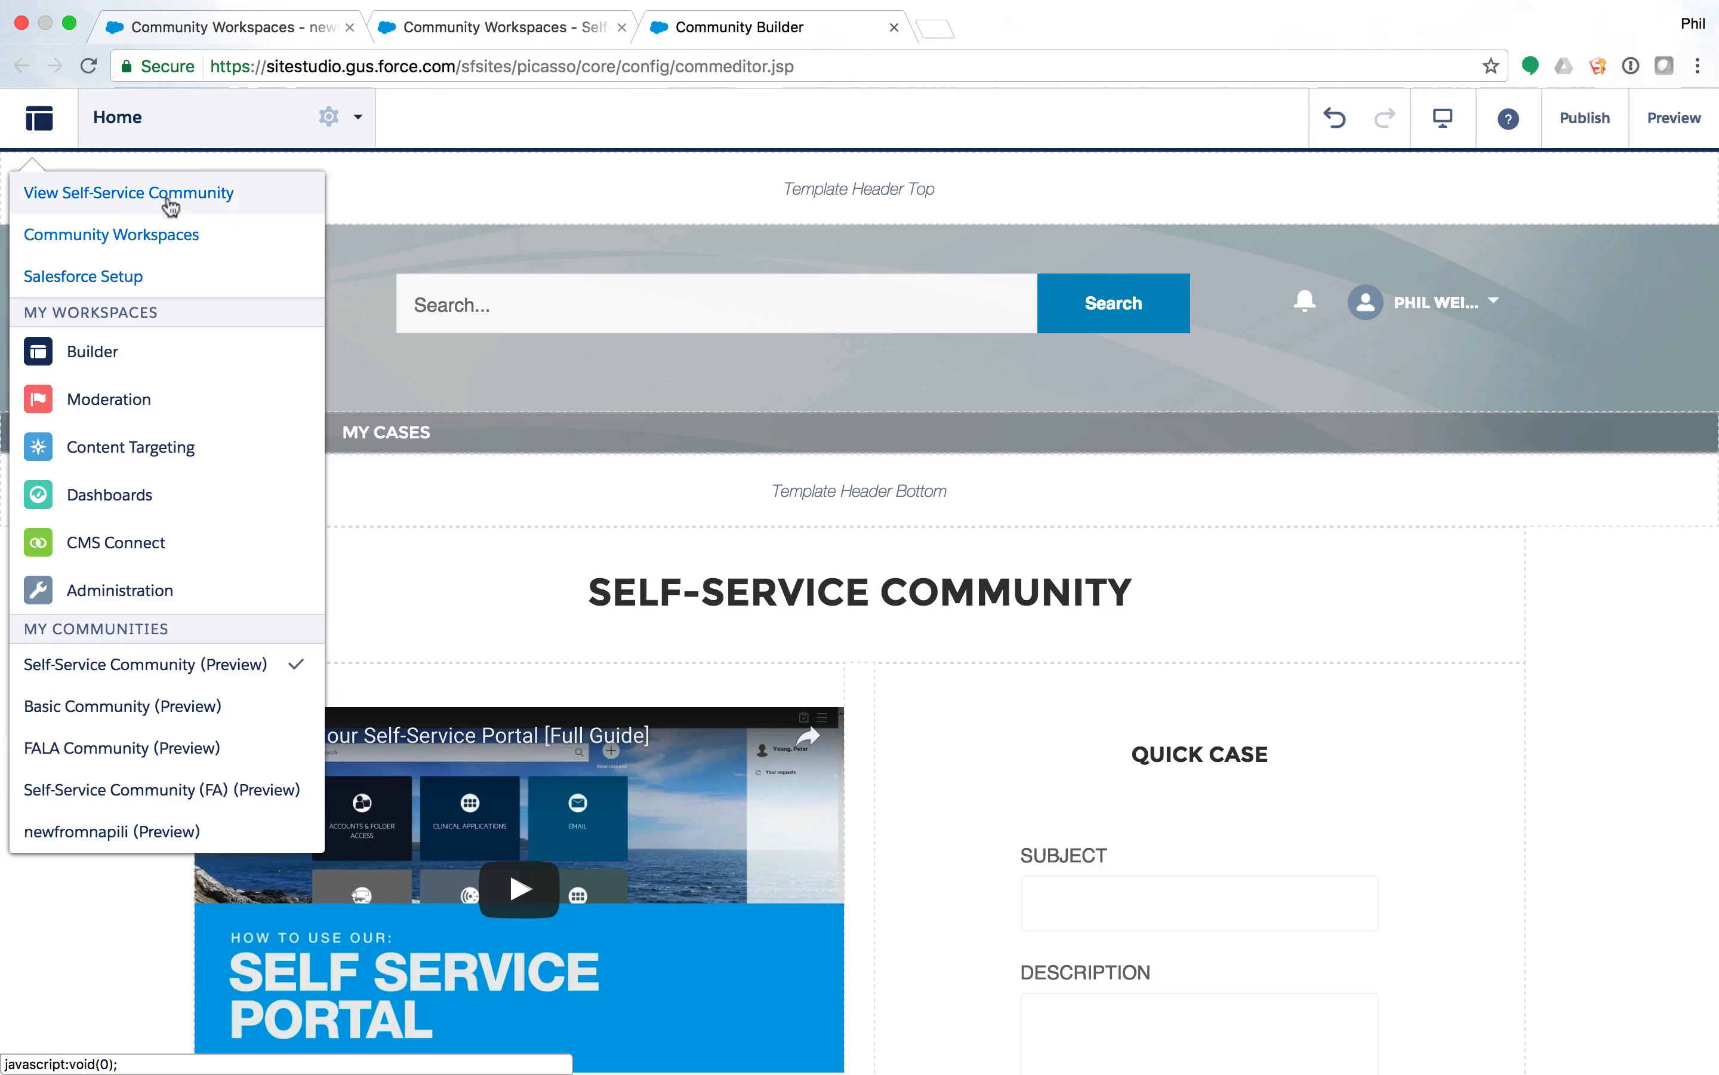
Go to Salesforce Setup and open Process Builder through a 'process' Quick Find search.
click(98, 275)
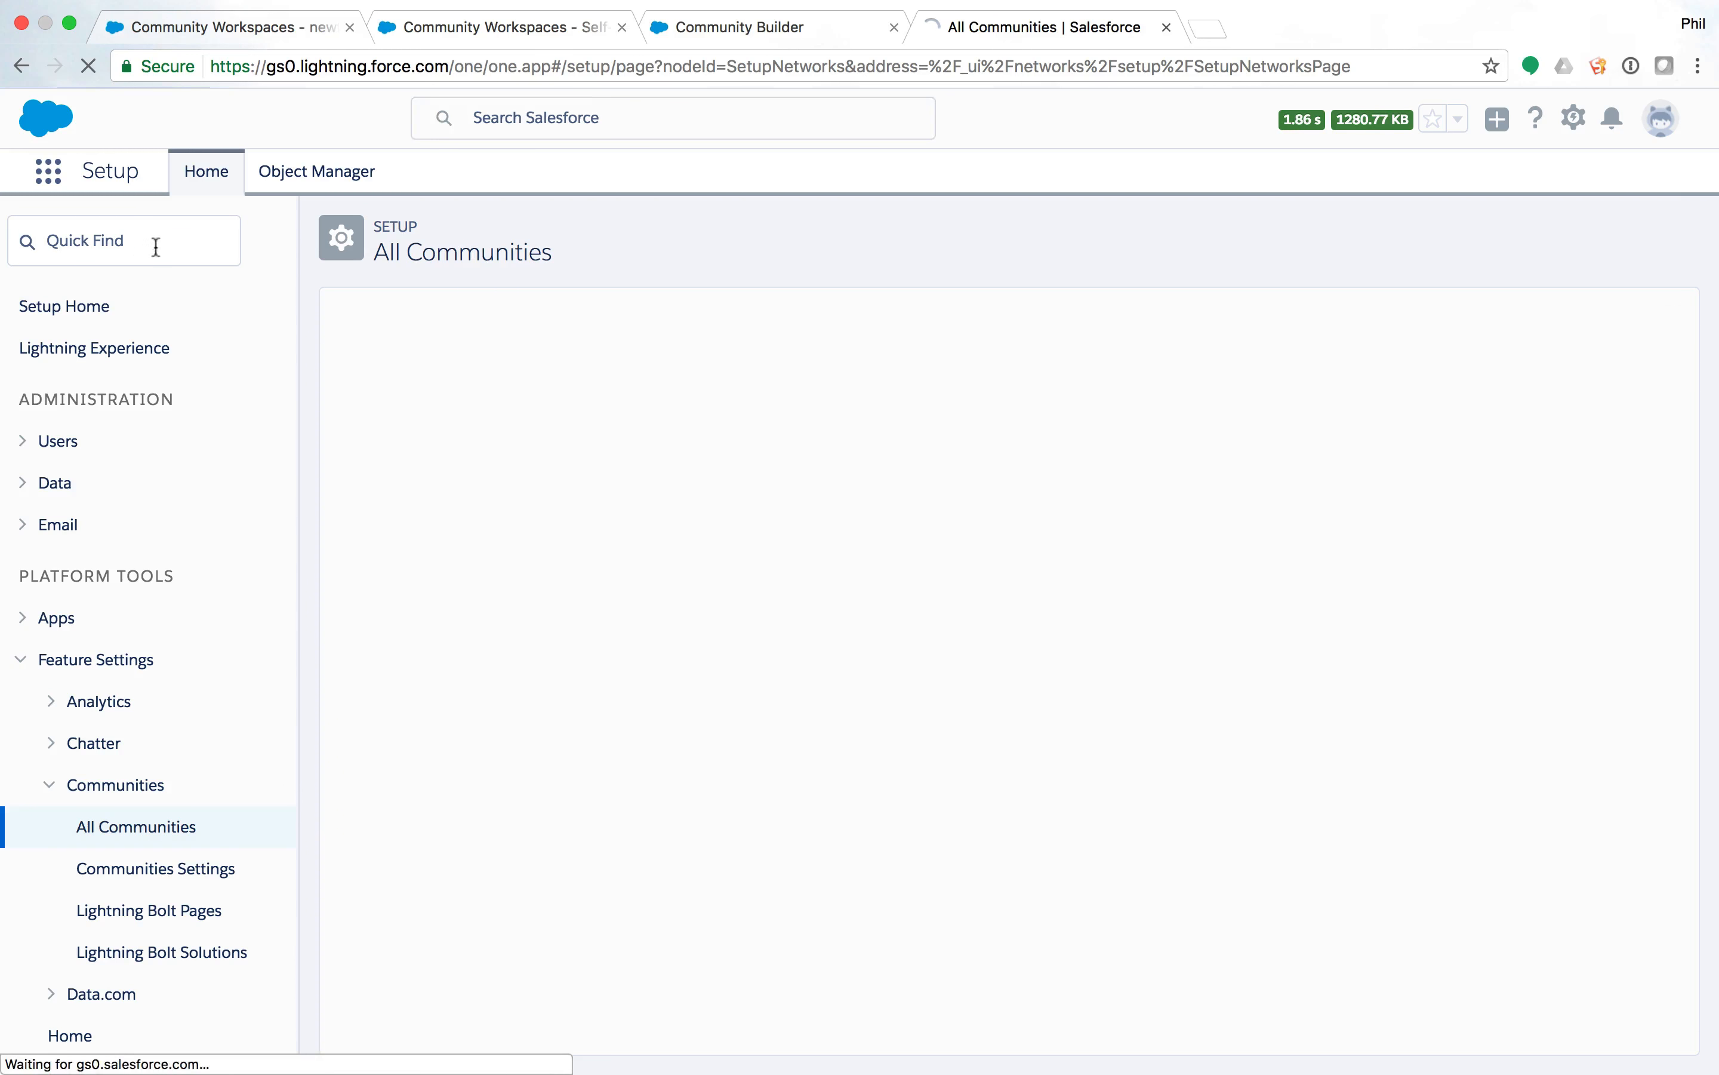
click(135, 245)
text(process)
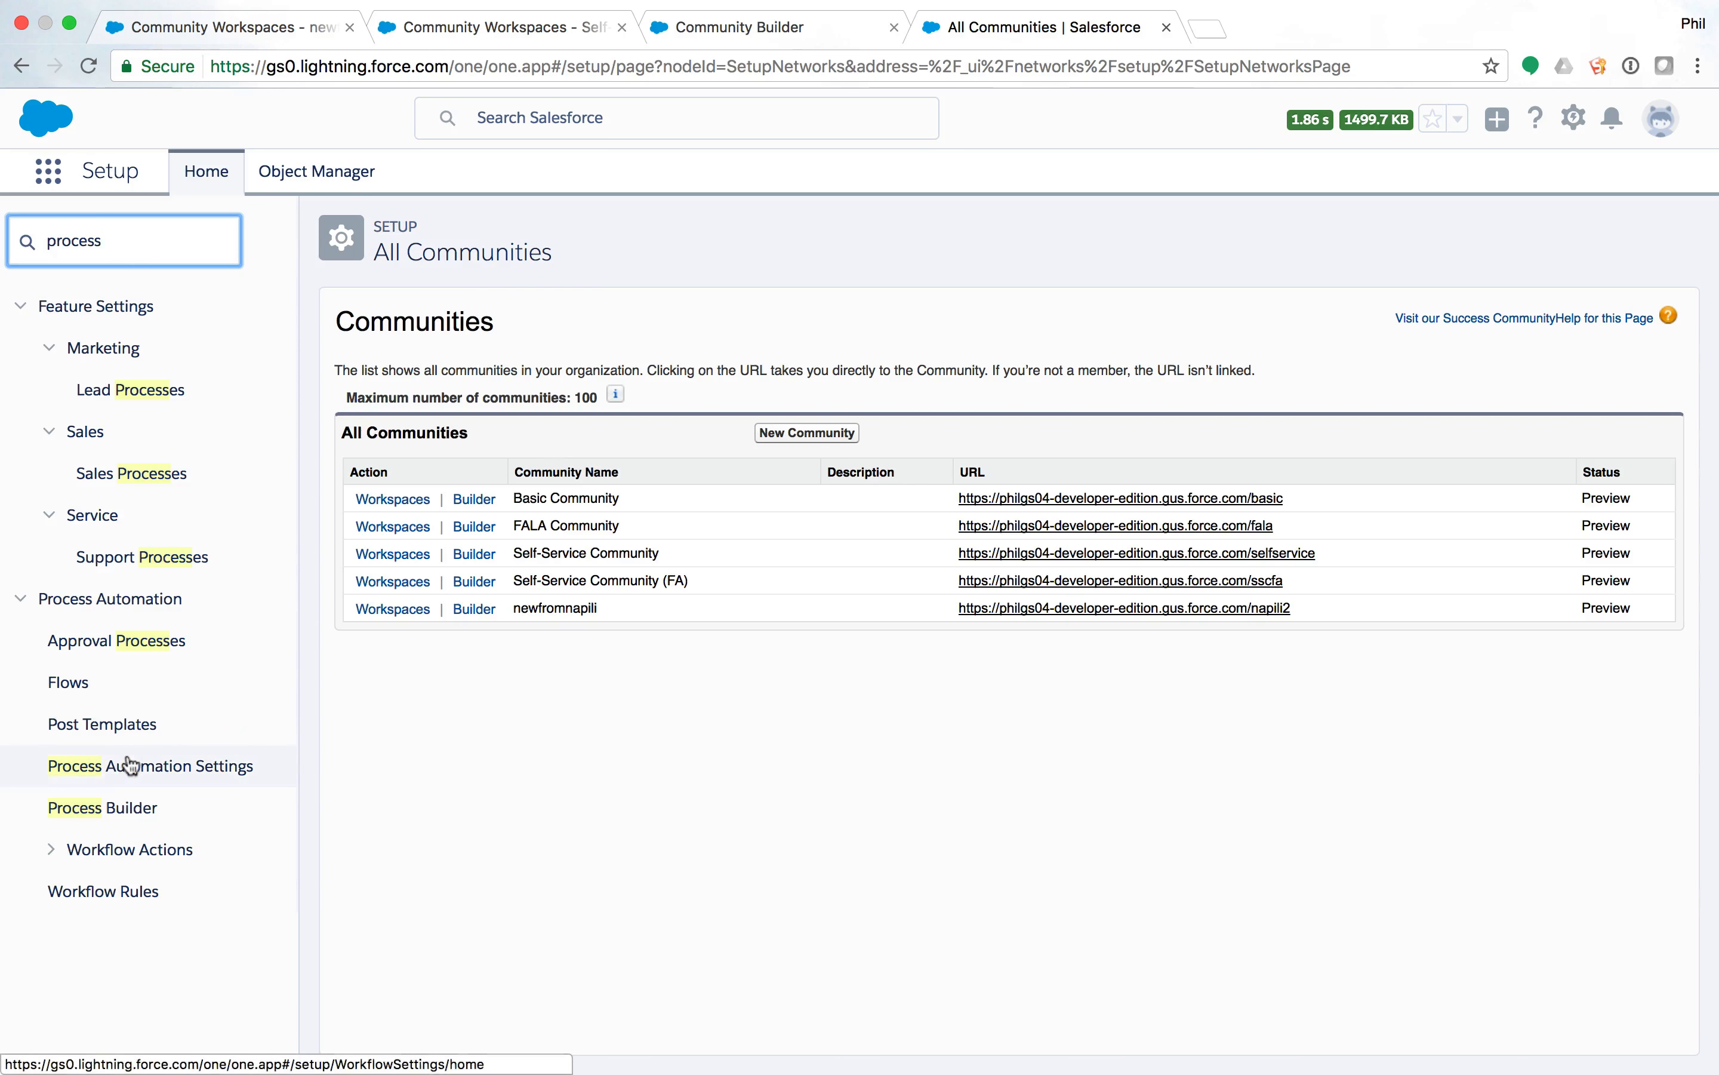
click(122, 809)
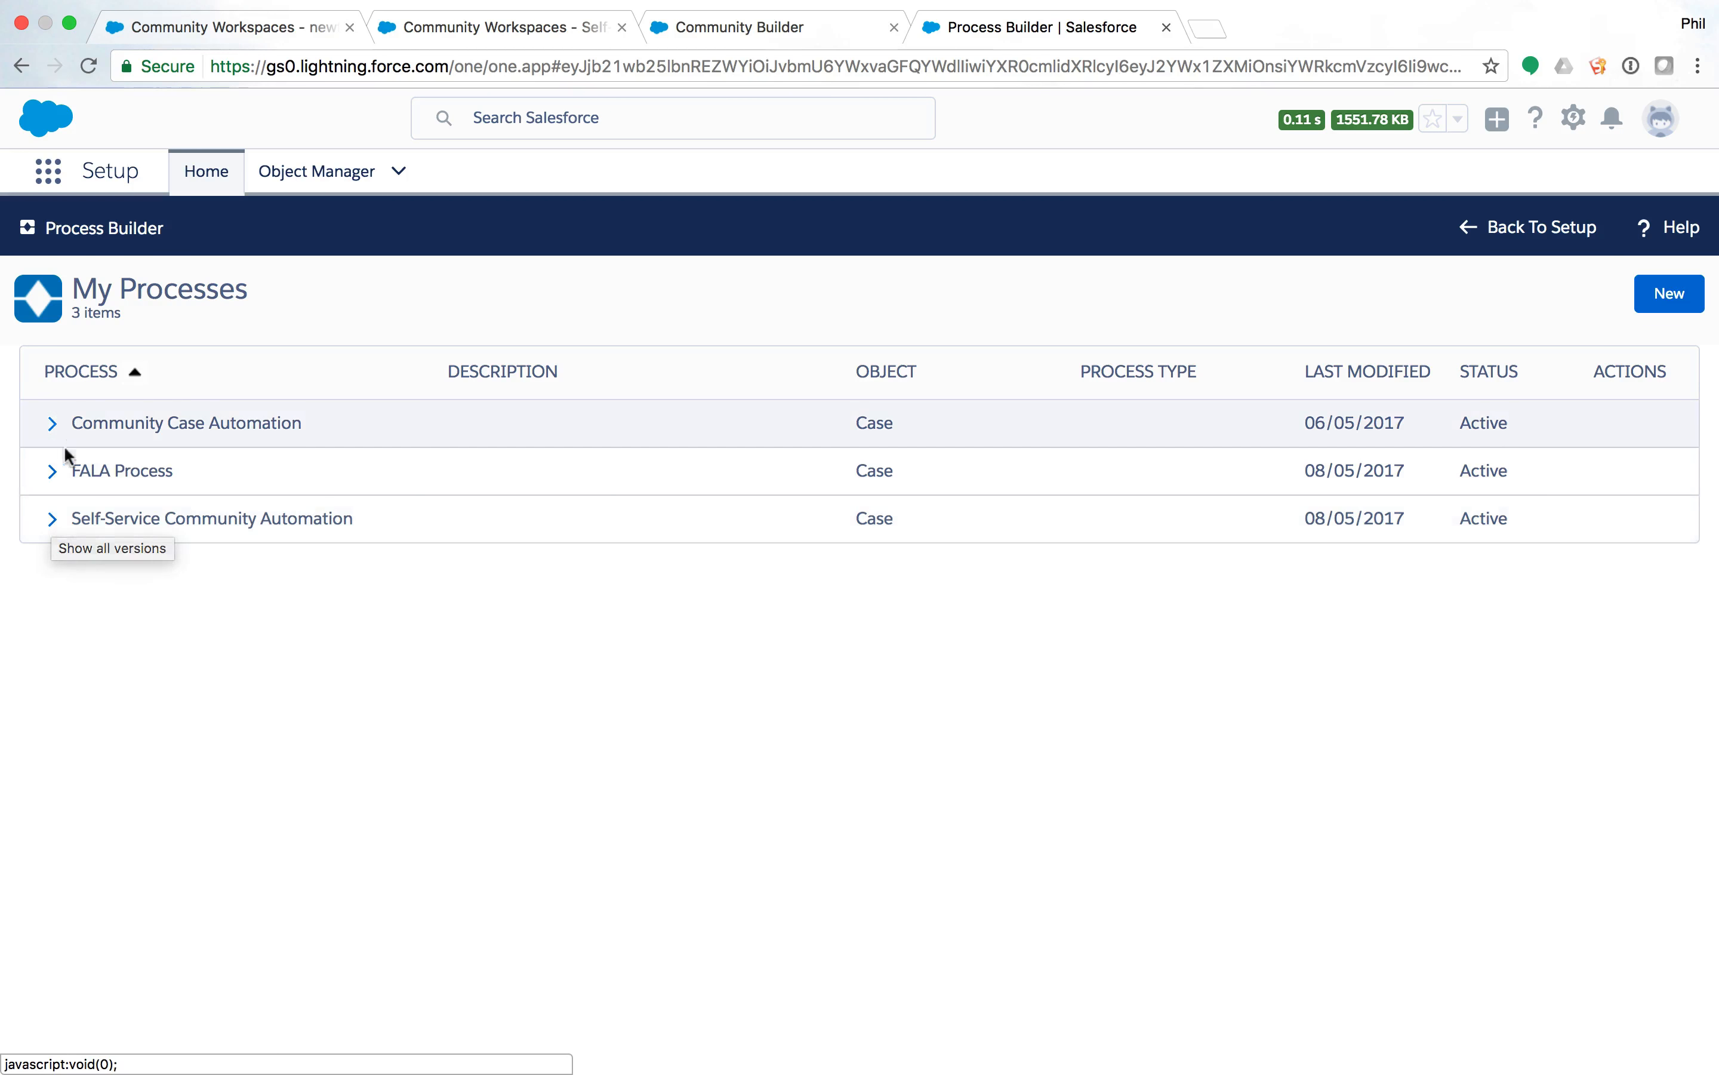
Inspect Self-Service Community Automation Version 1's Web Case Created criteria and Post Web Case Update action.
click(53, 520)
click(292, 568)
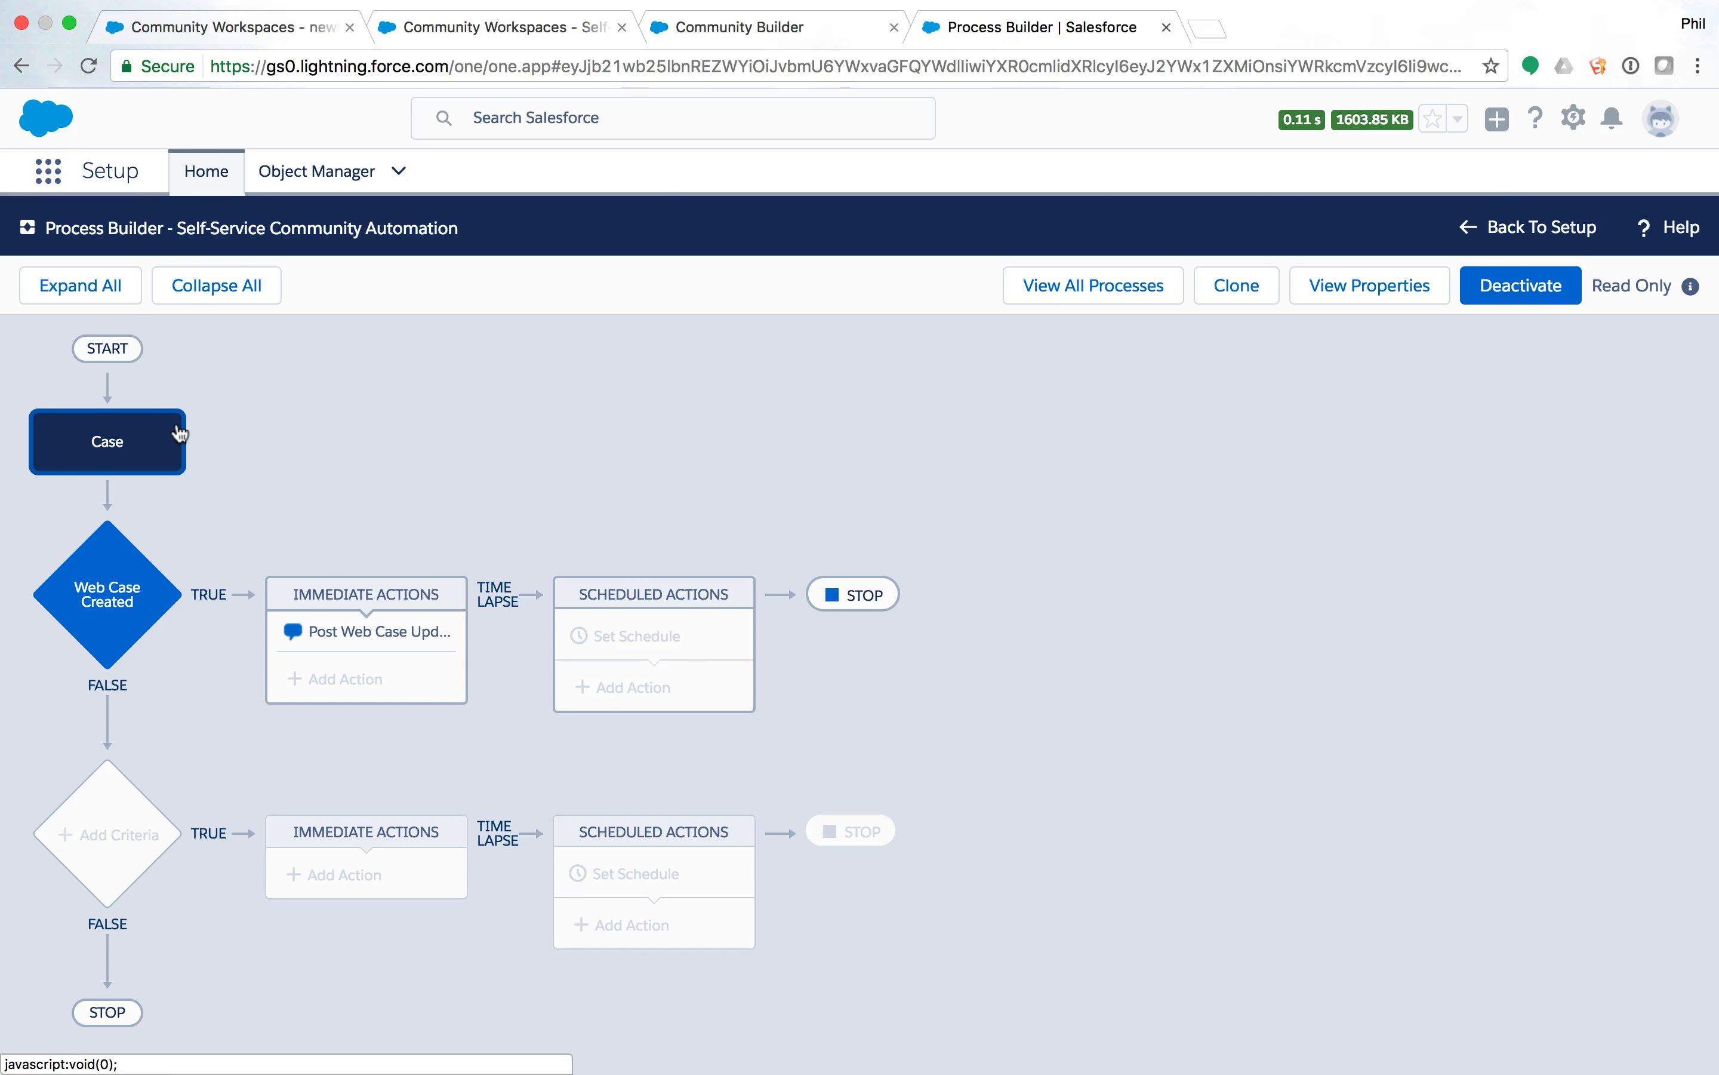
click(122, 583)
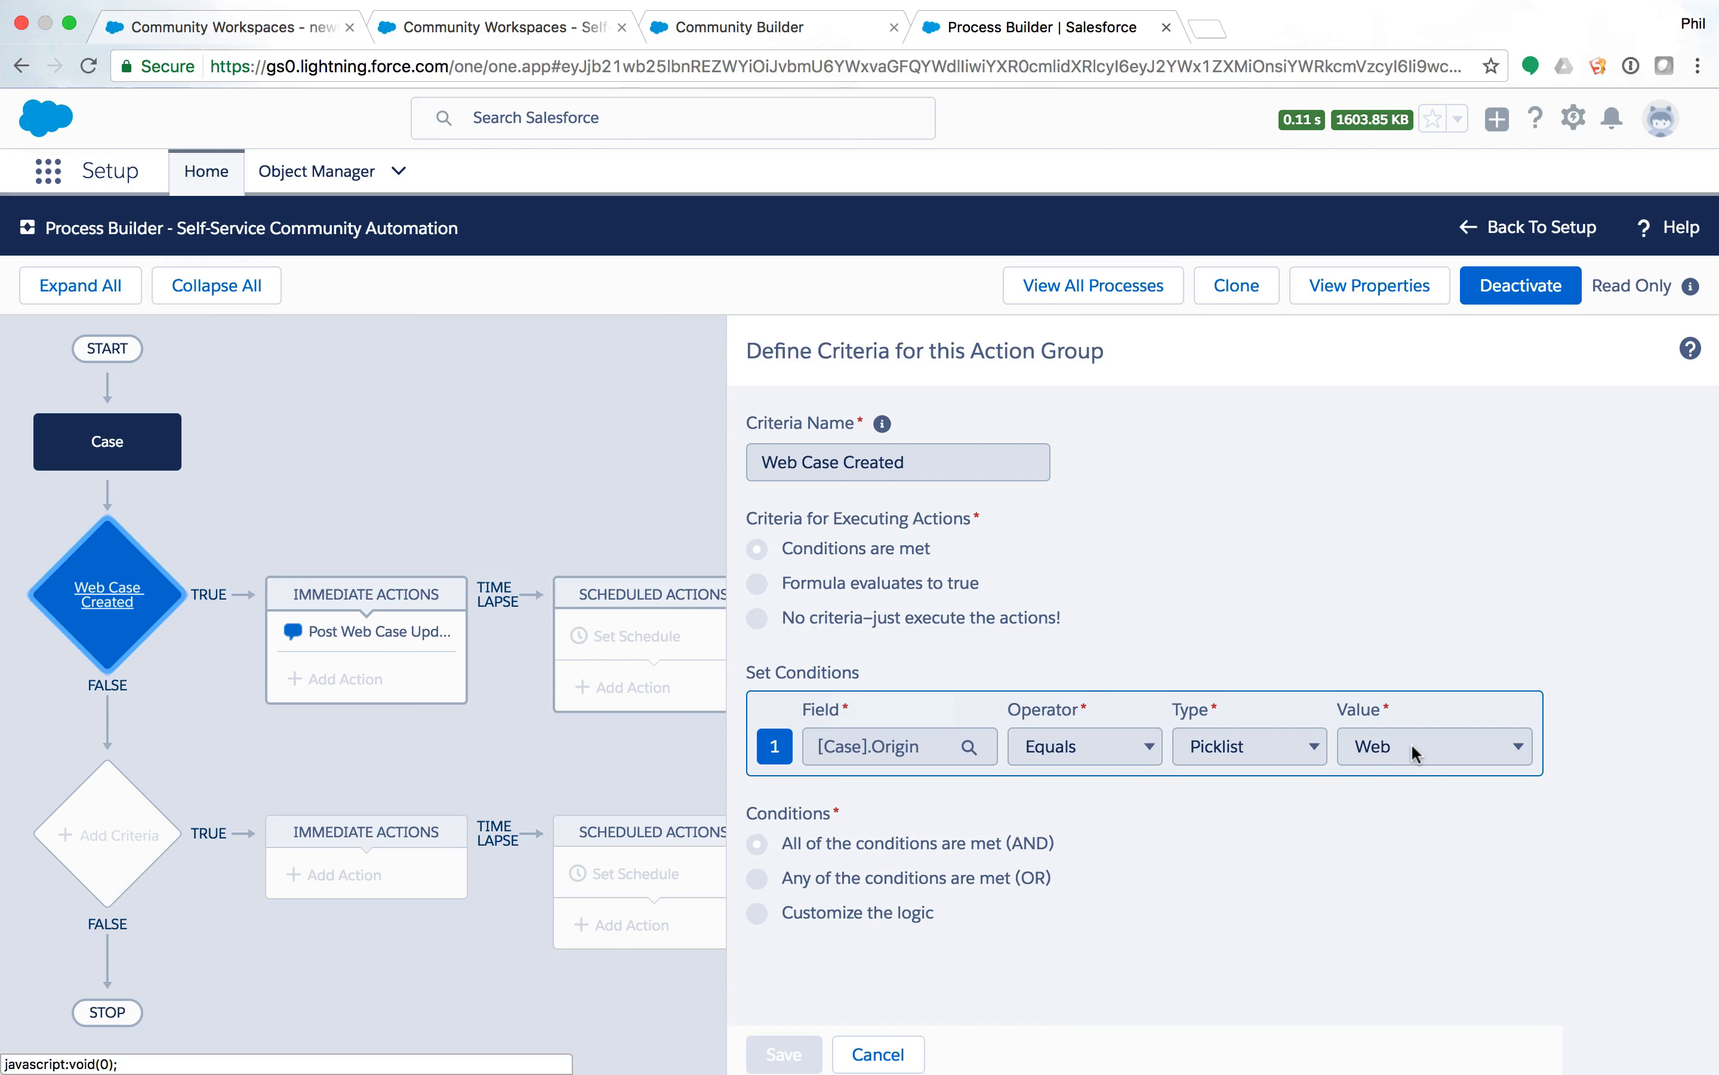
click(401, 639)
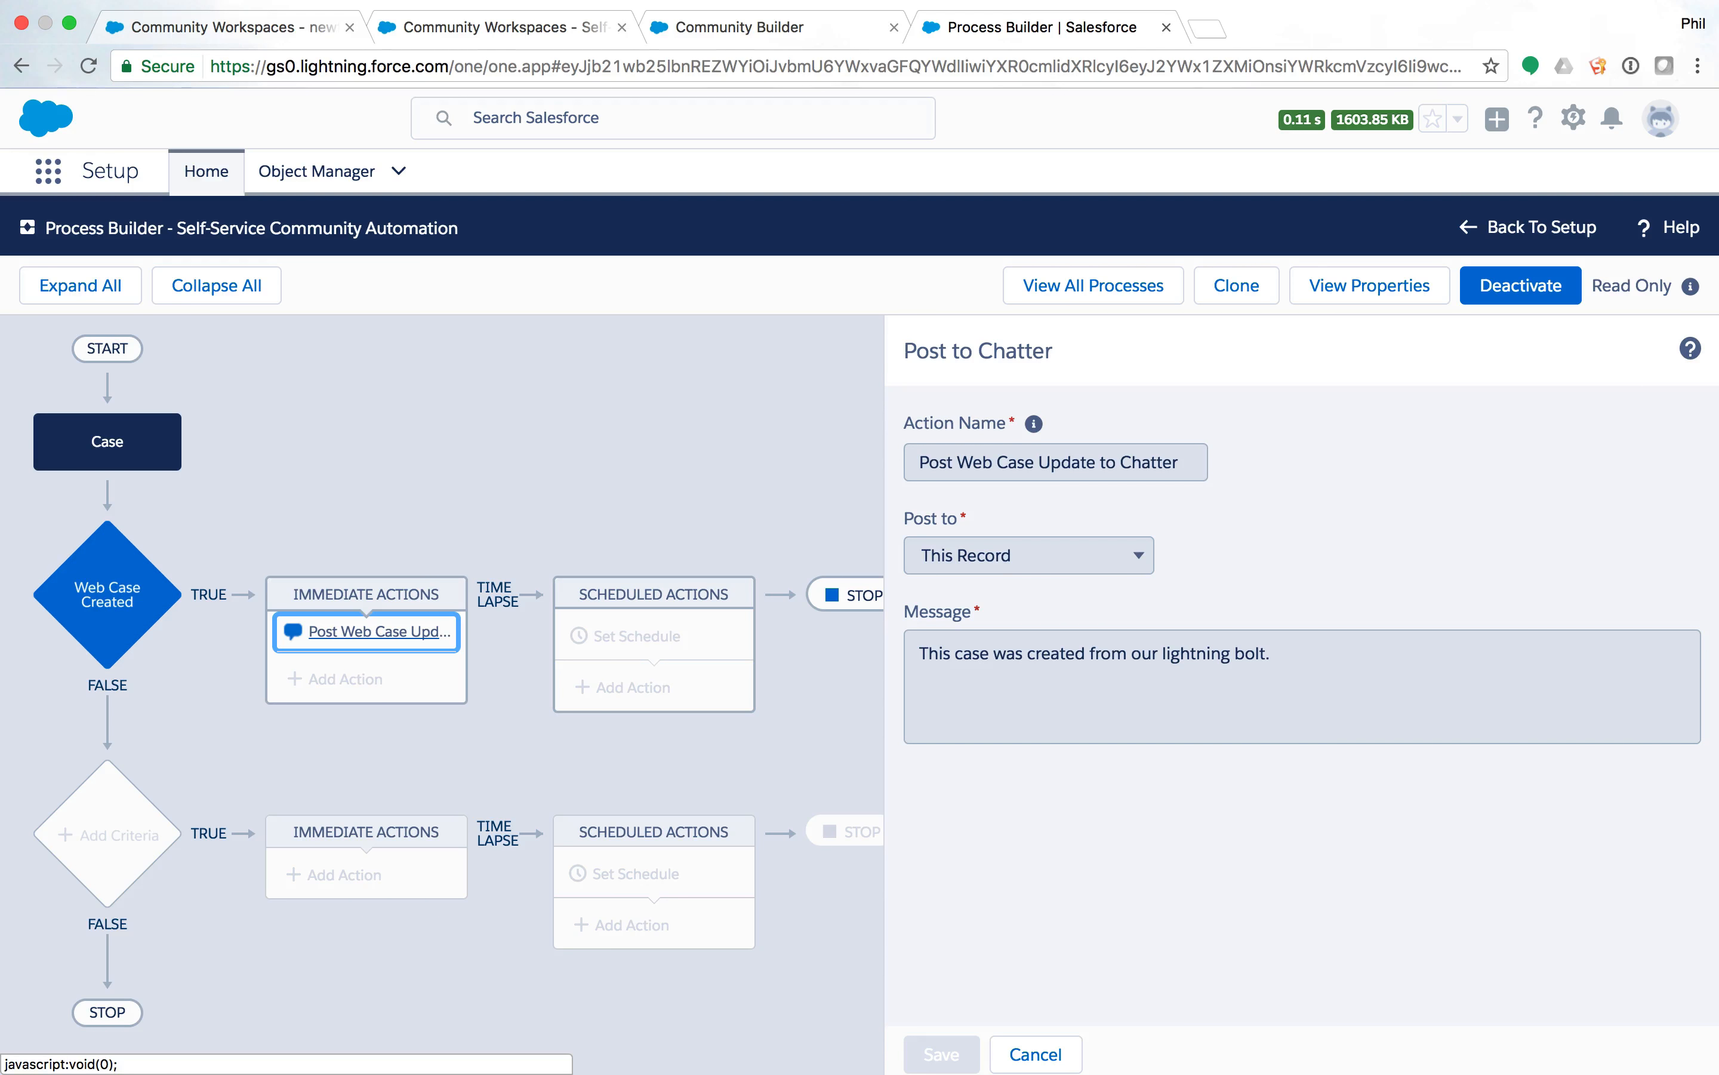
click(63, 172)
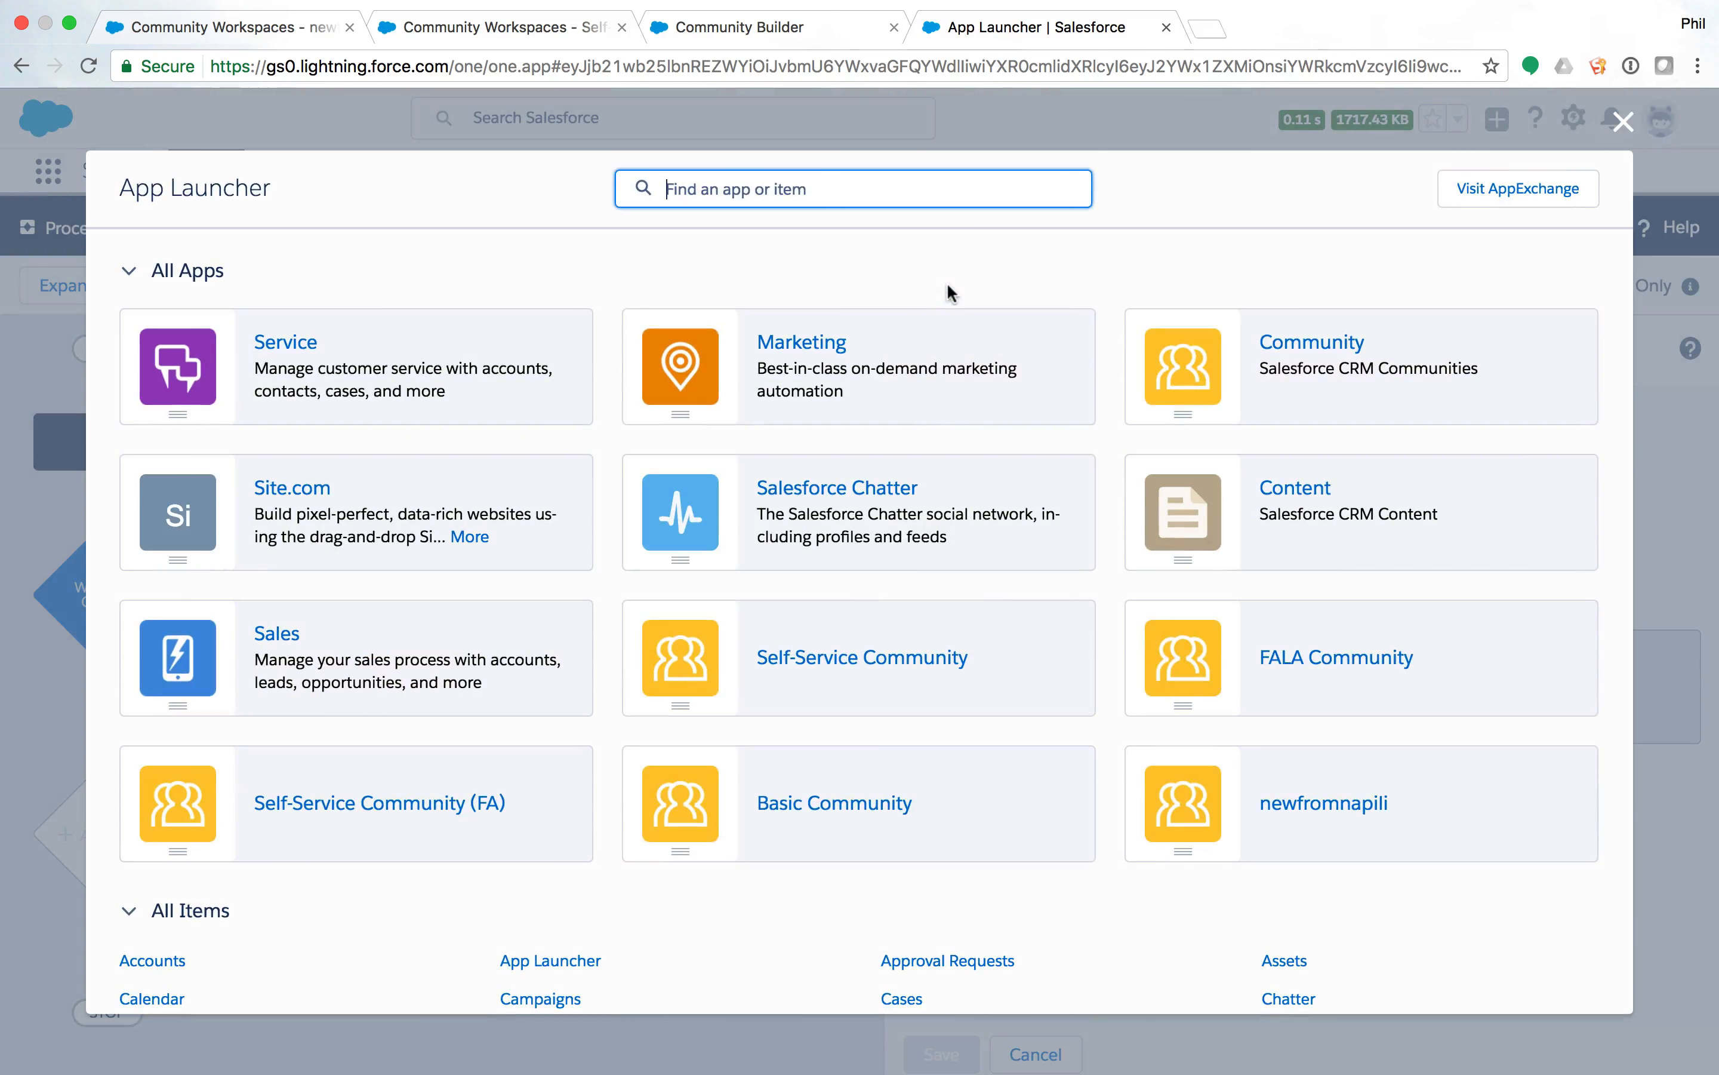
Return to Setup and open Global Actions through a 'global' Quick Find search.
click(1623, 121)
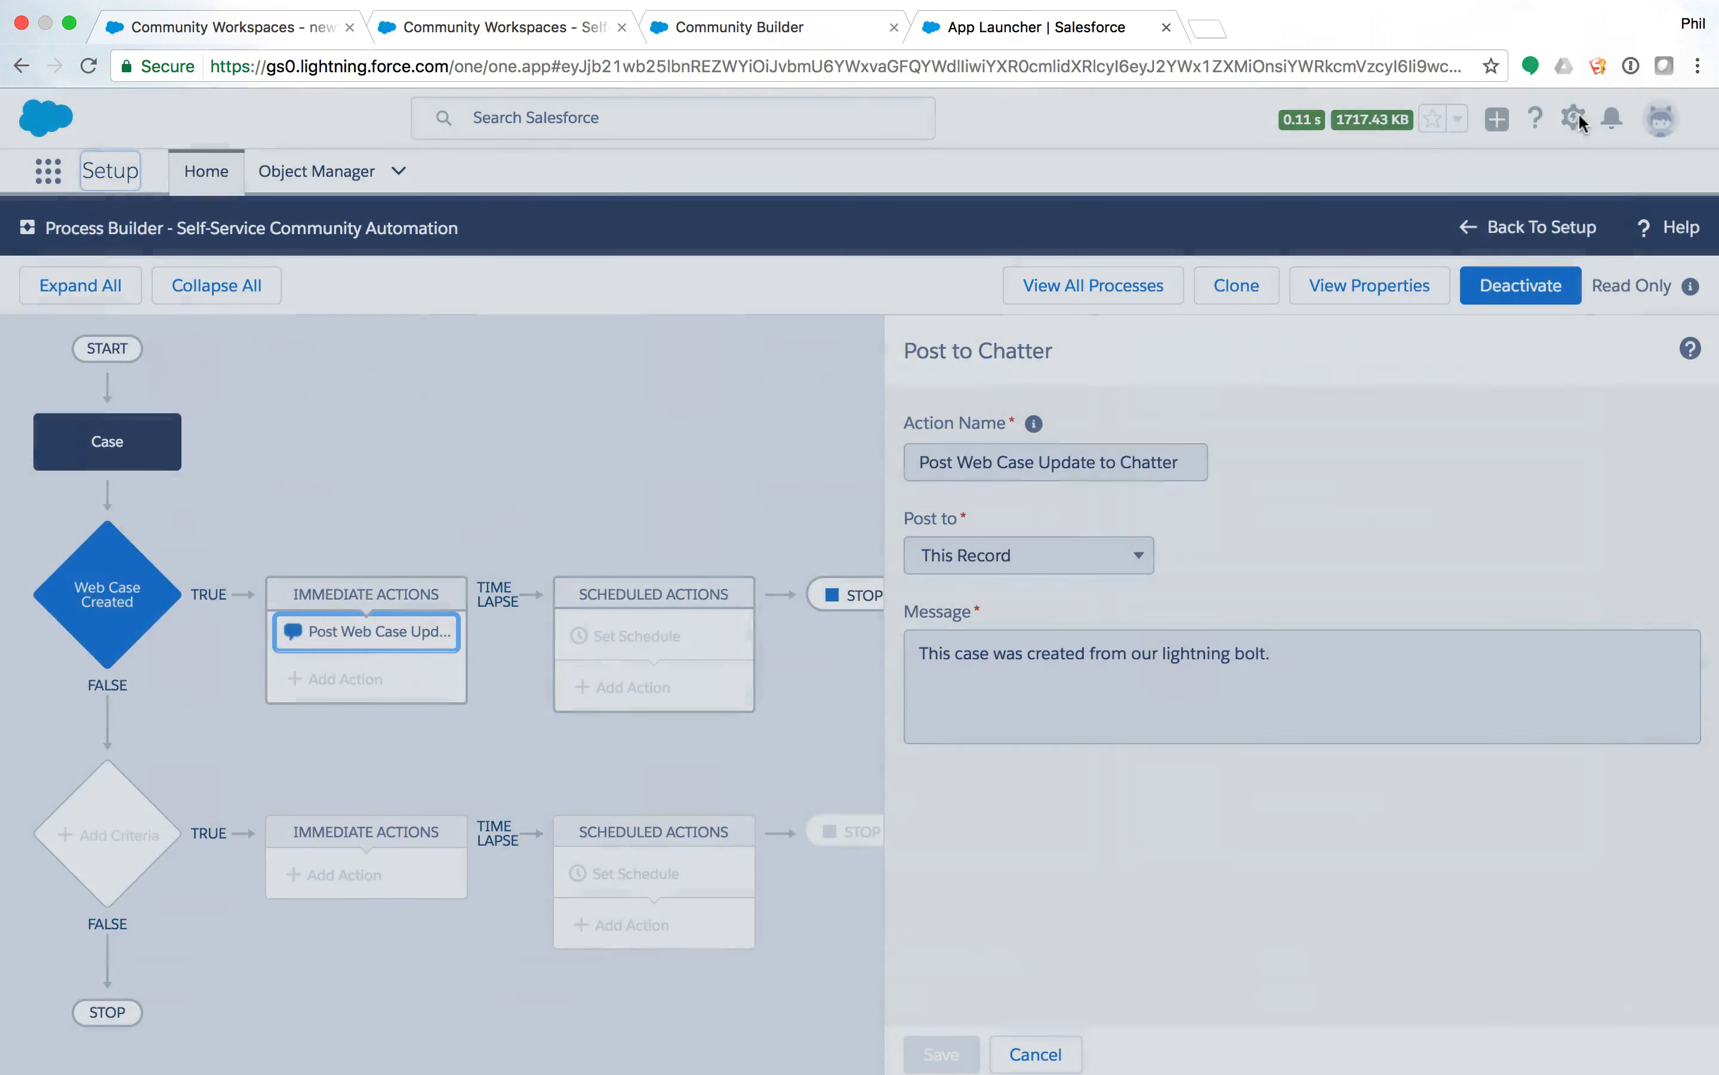
click(1575, 115)
click(1492, 183)
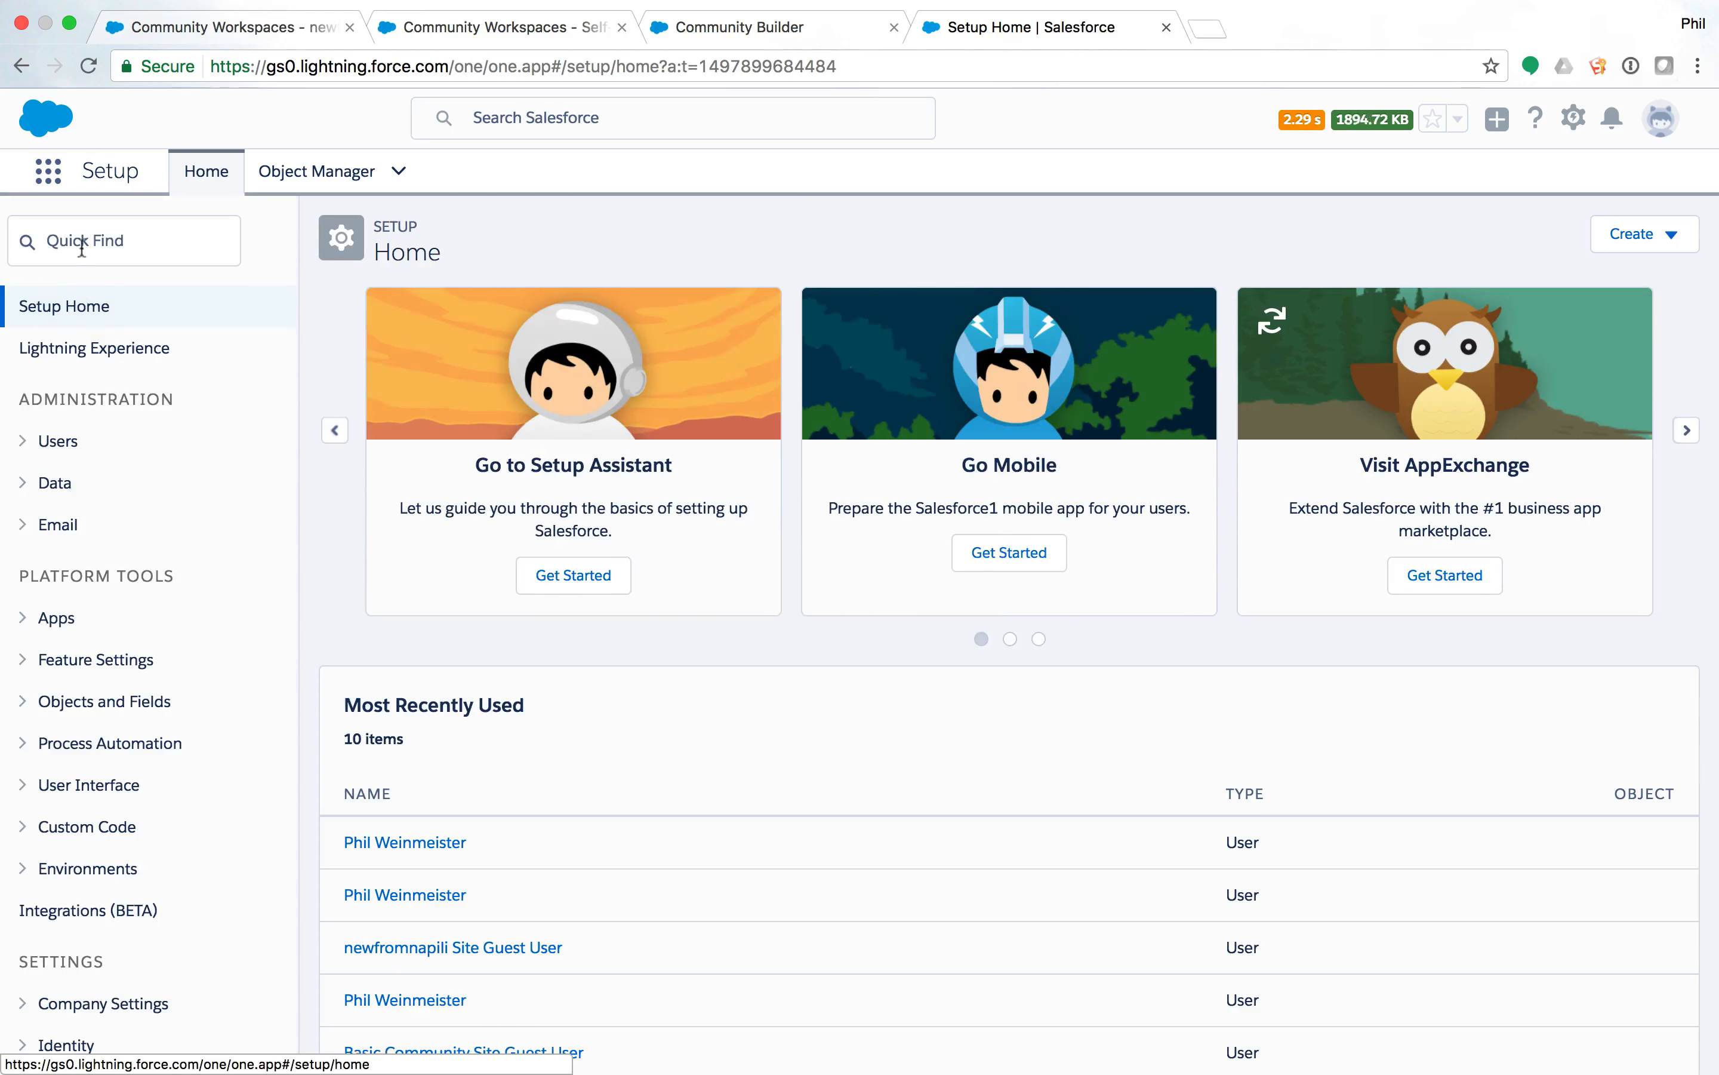
click(85, 241)
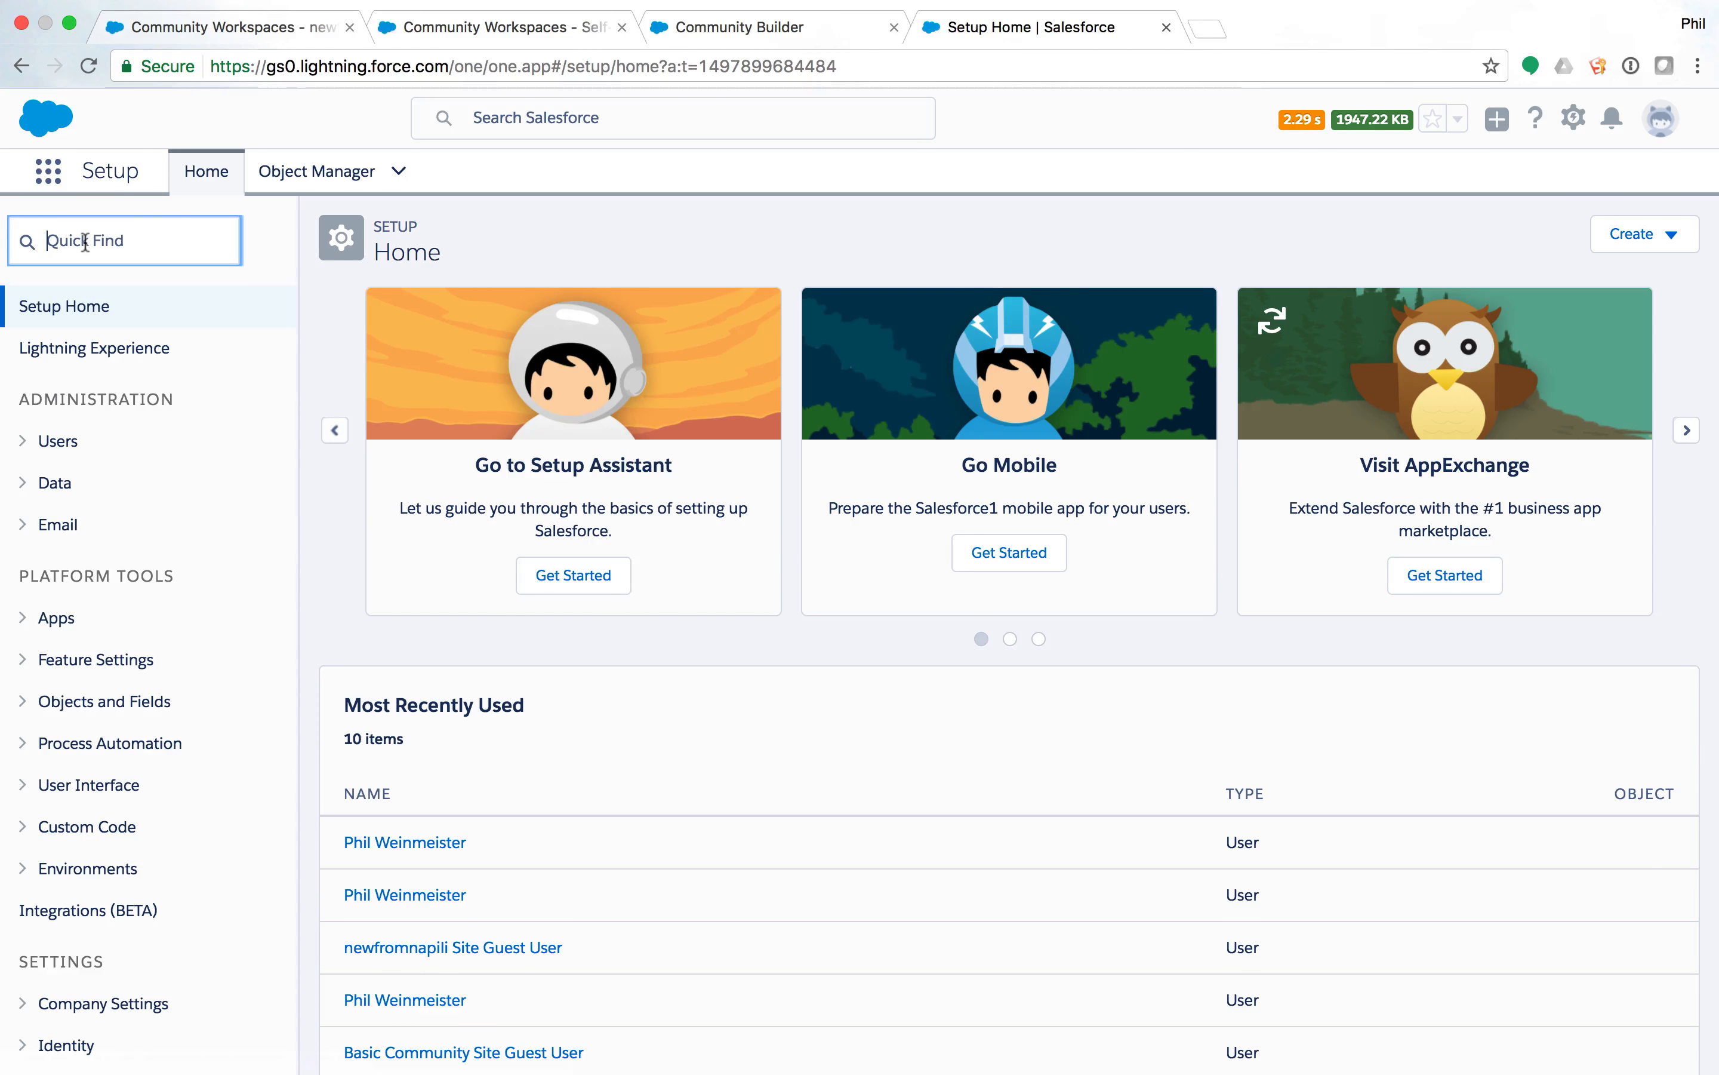
text(case)
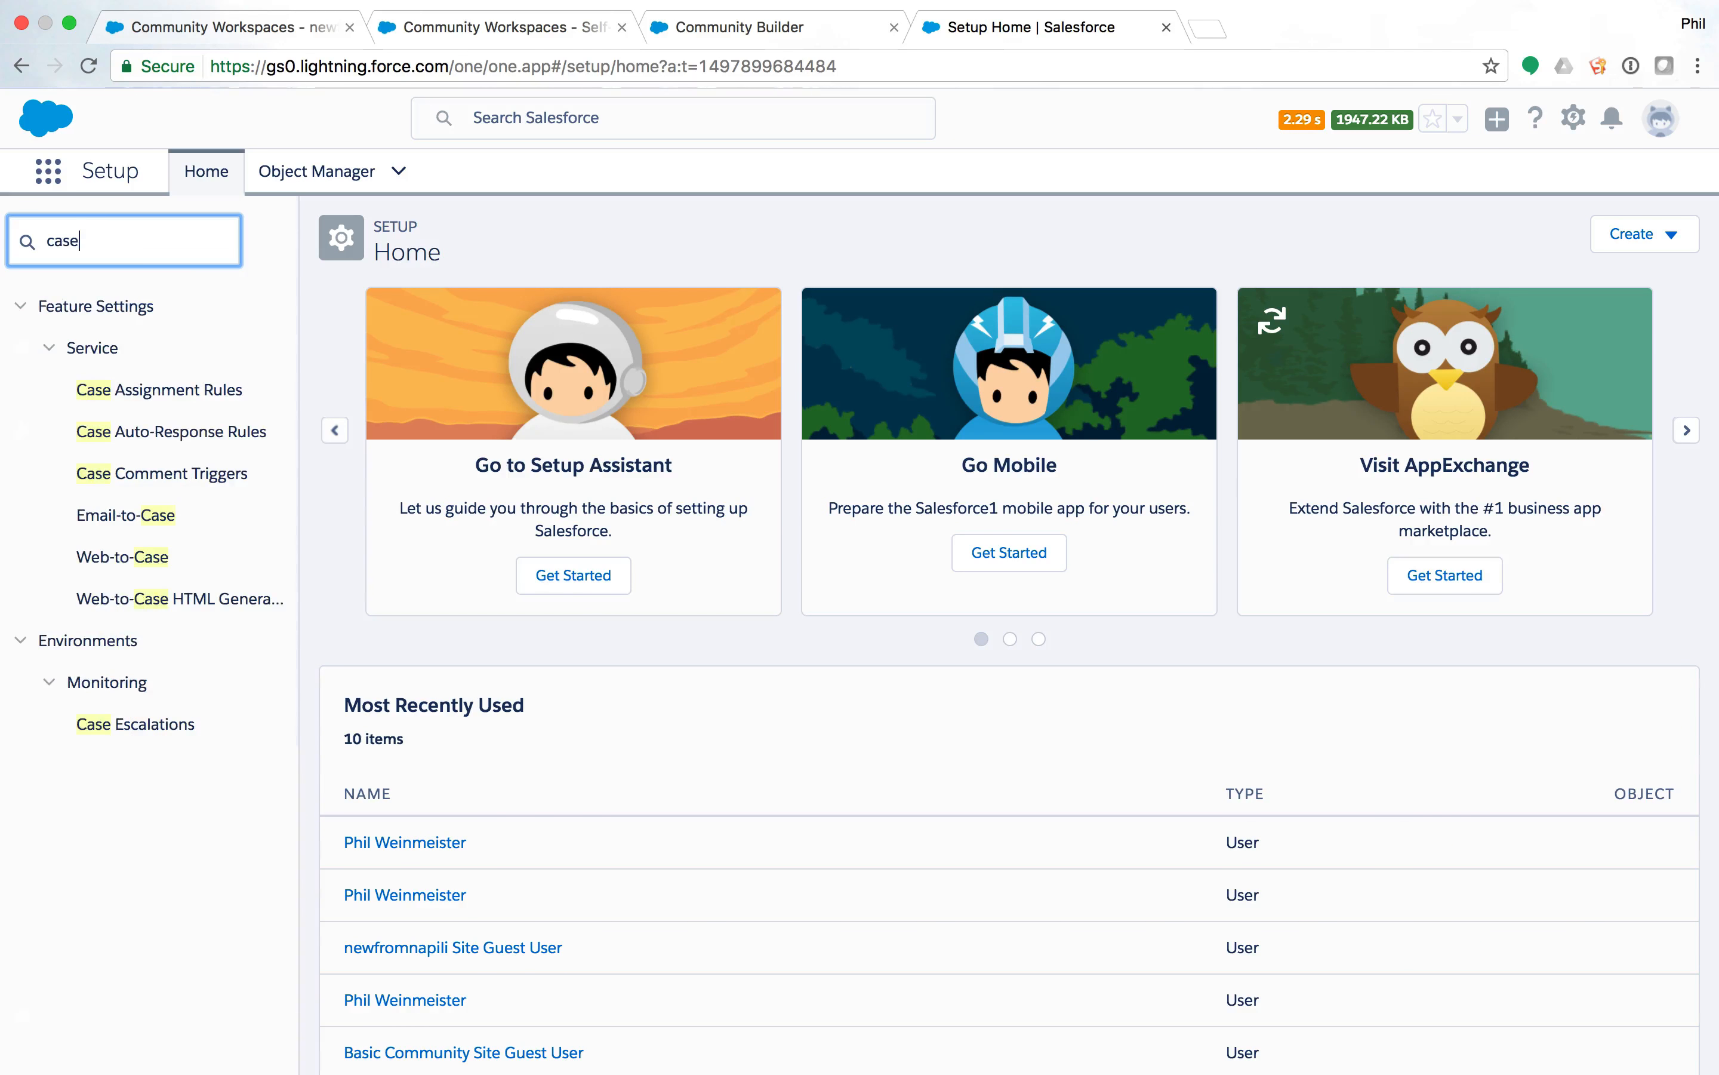
key(BackSpace)
key(BackSpace)
key(BackSpace)
key(BackSpace)
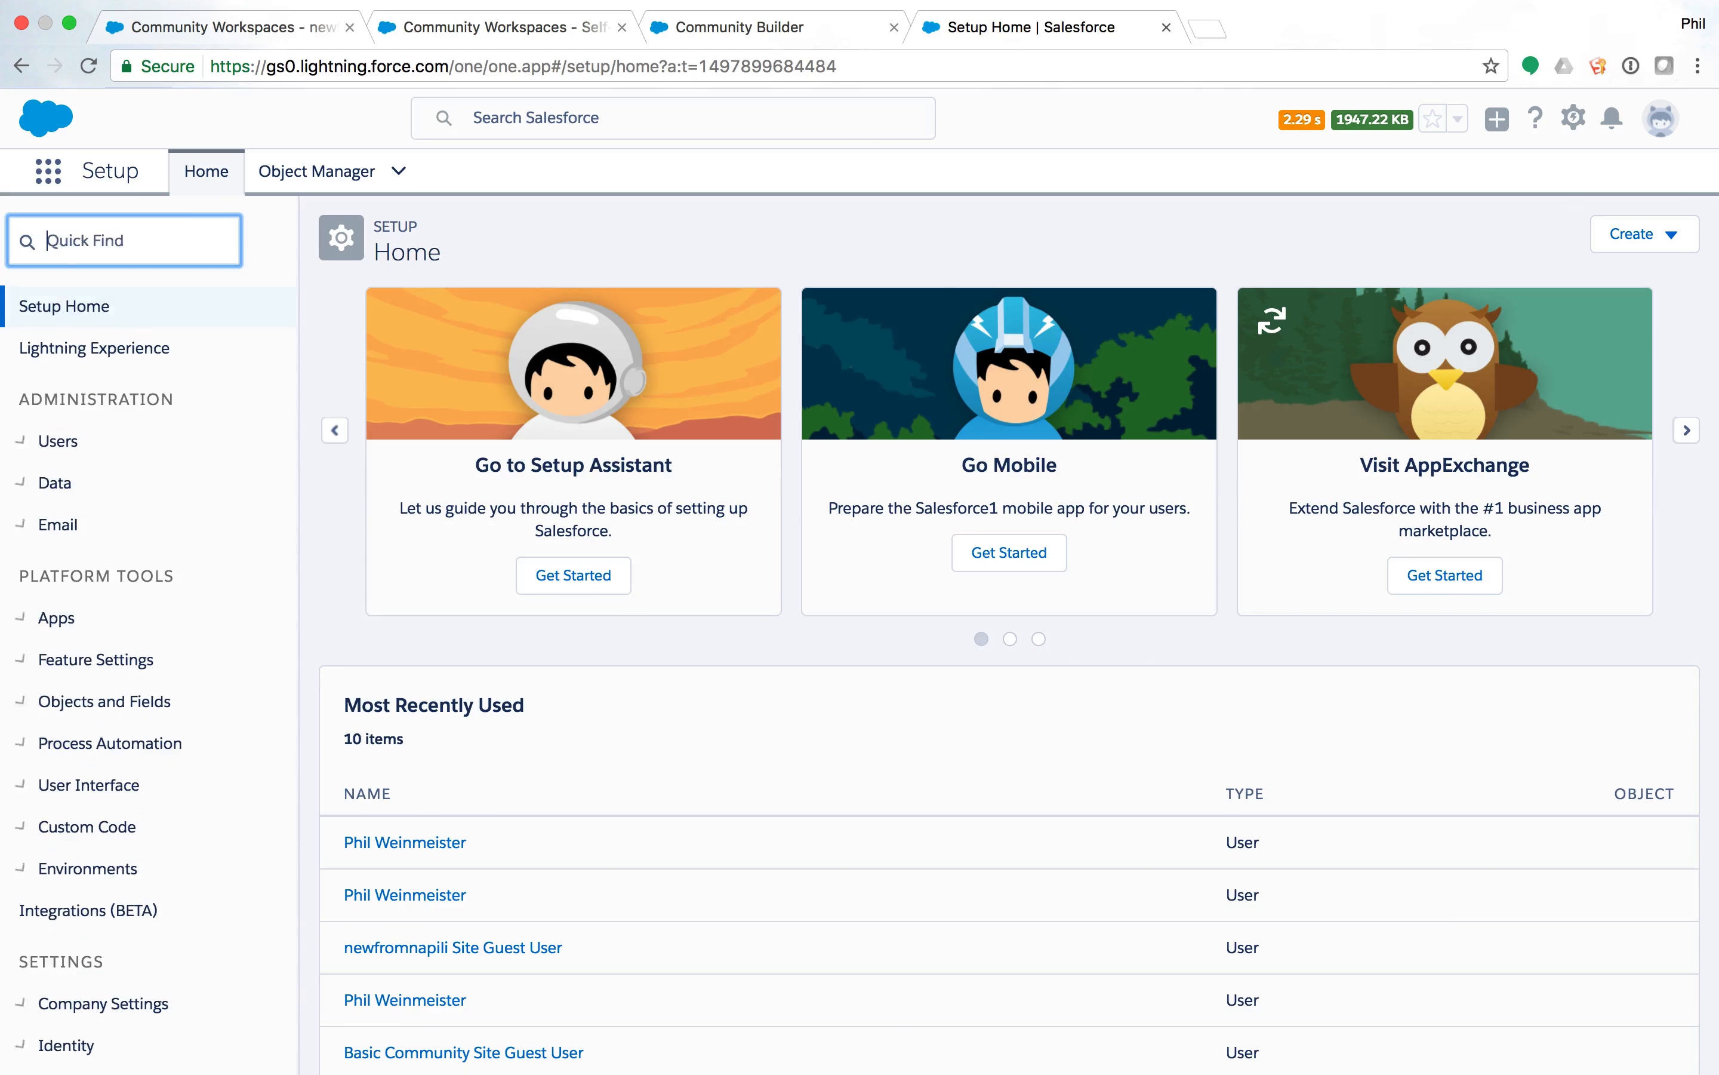
text(global)
click(102, 402)
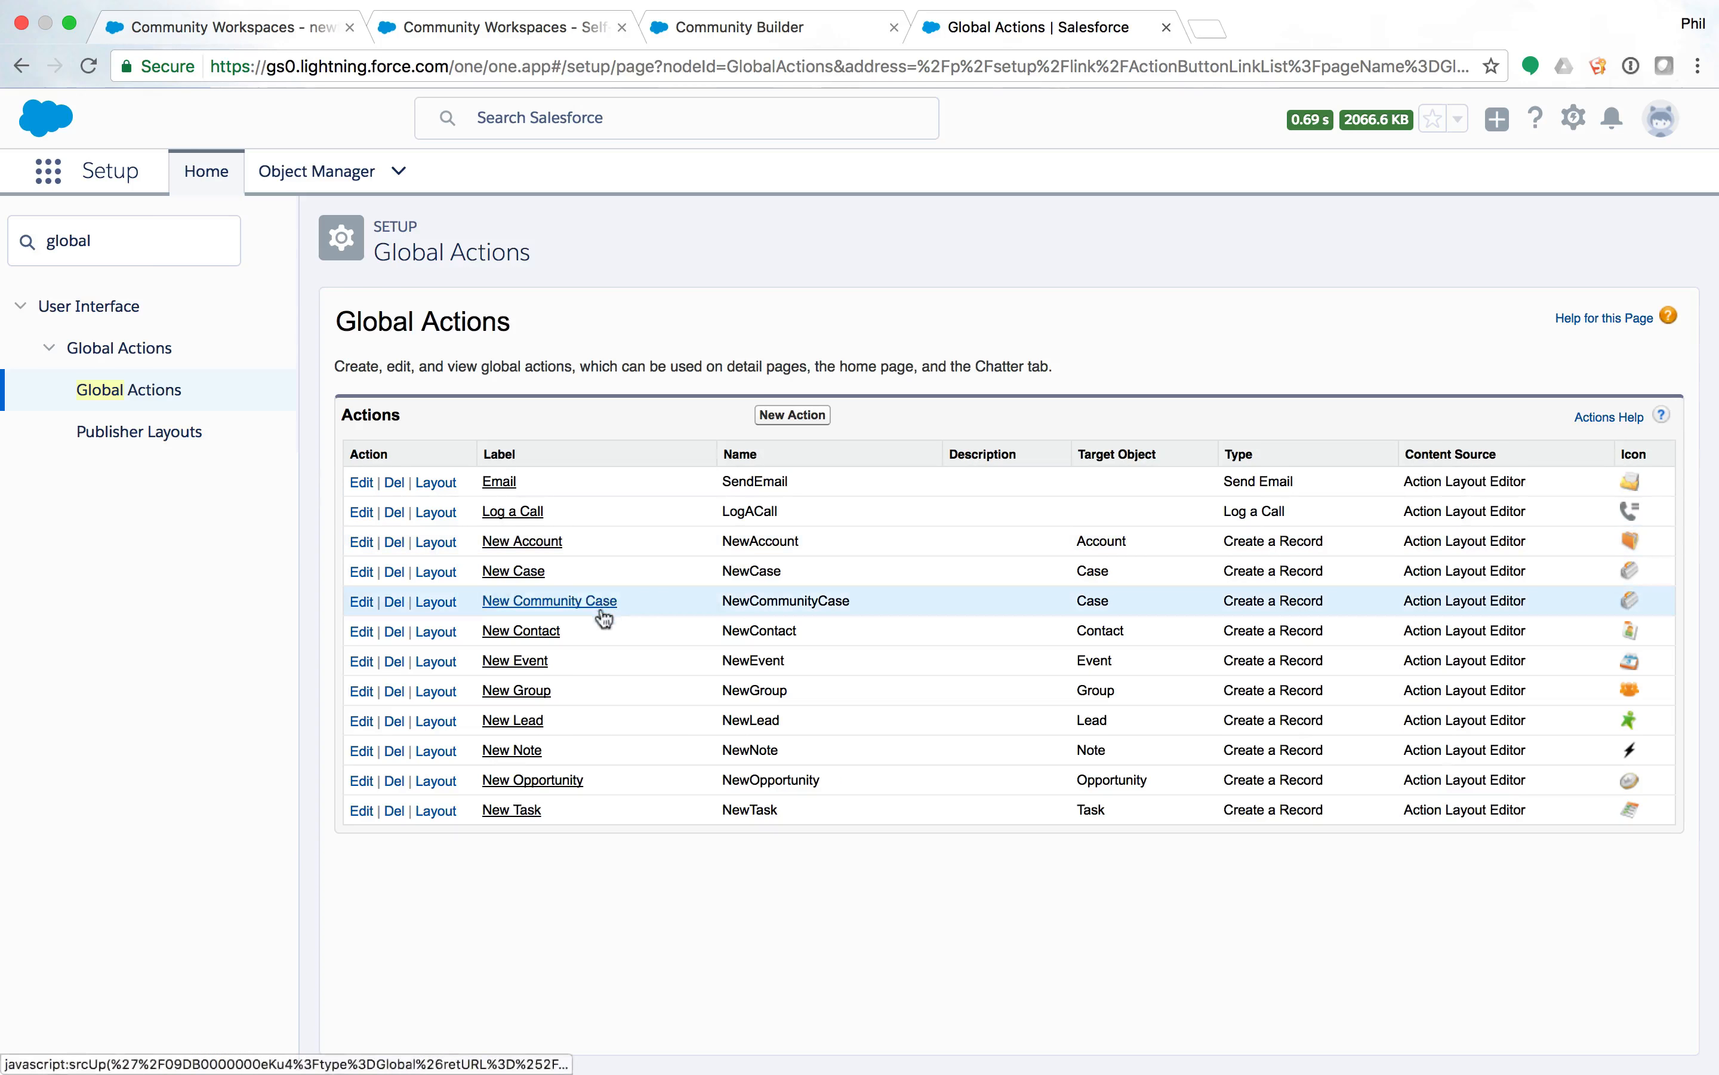
Inspect the New Community Case action's Web origin and New status presets, then clear Quick Find.
click(580, 601)
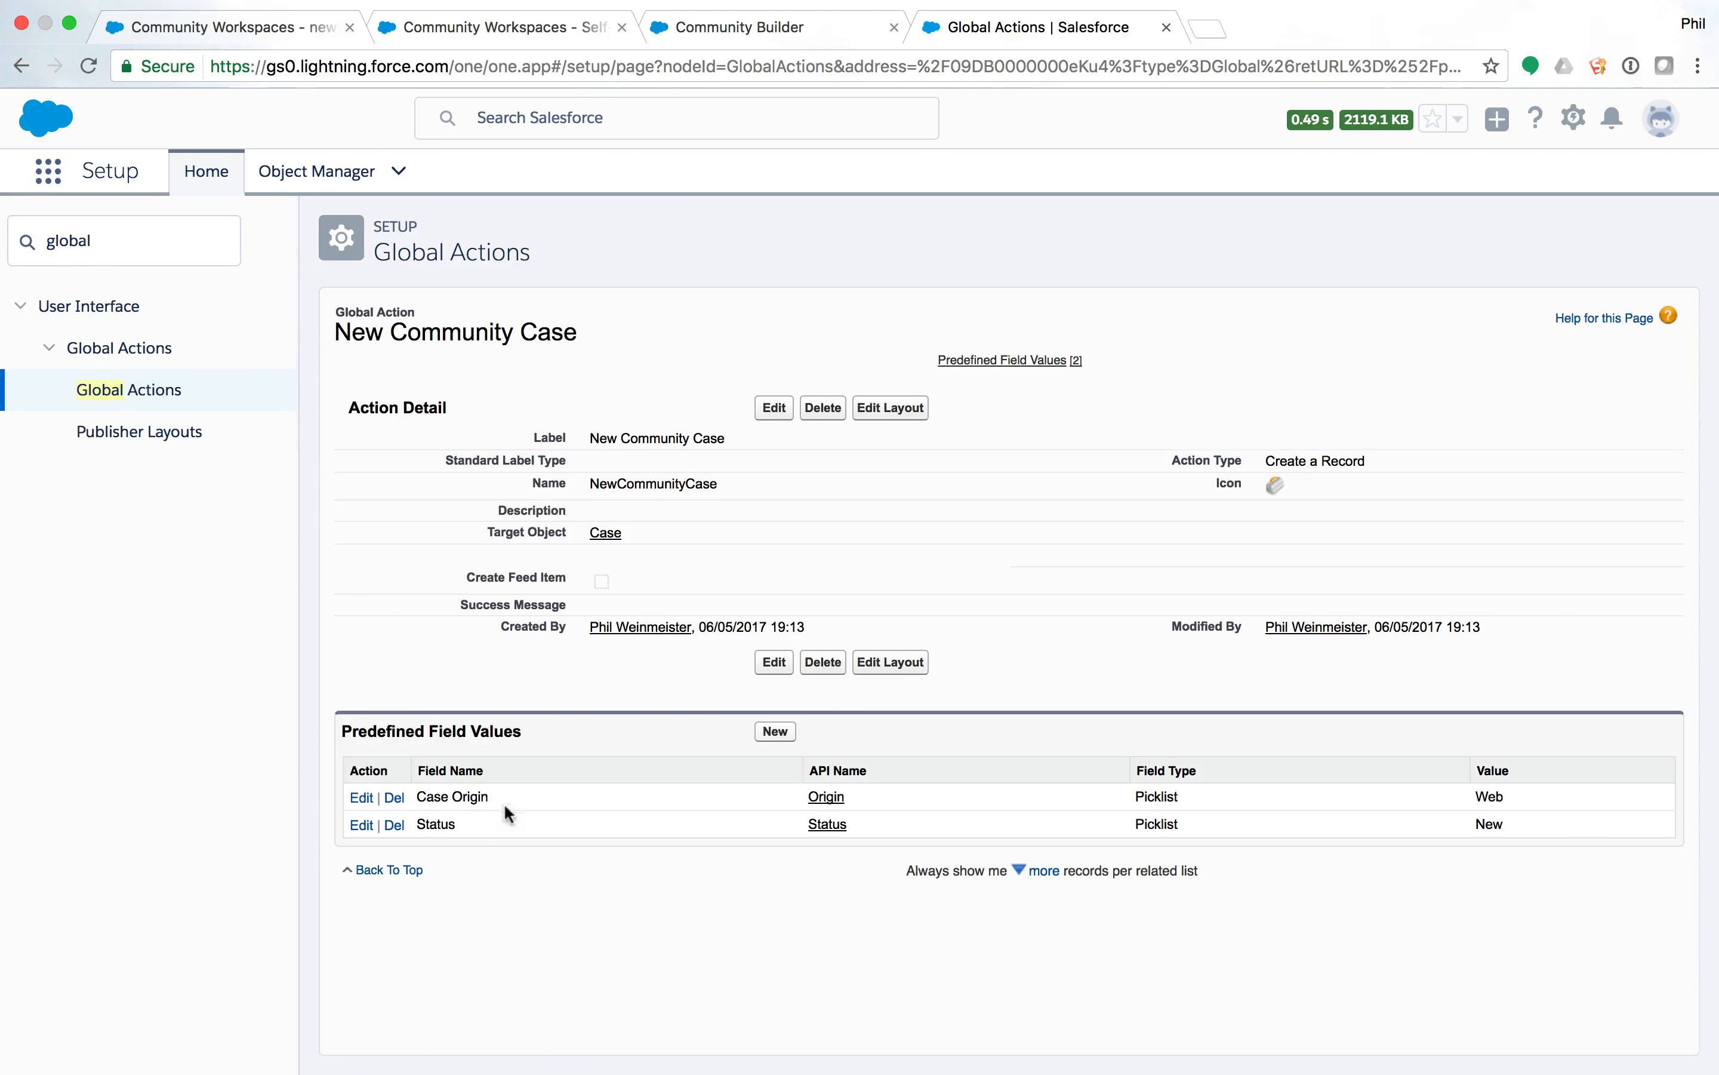
triple_click(431, 794)
click(147, 242)
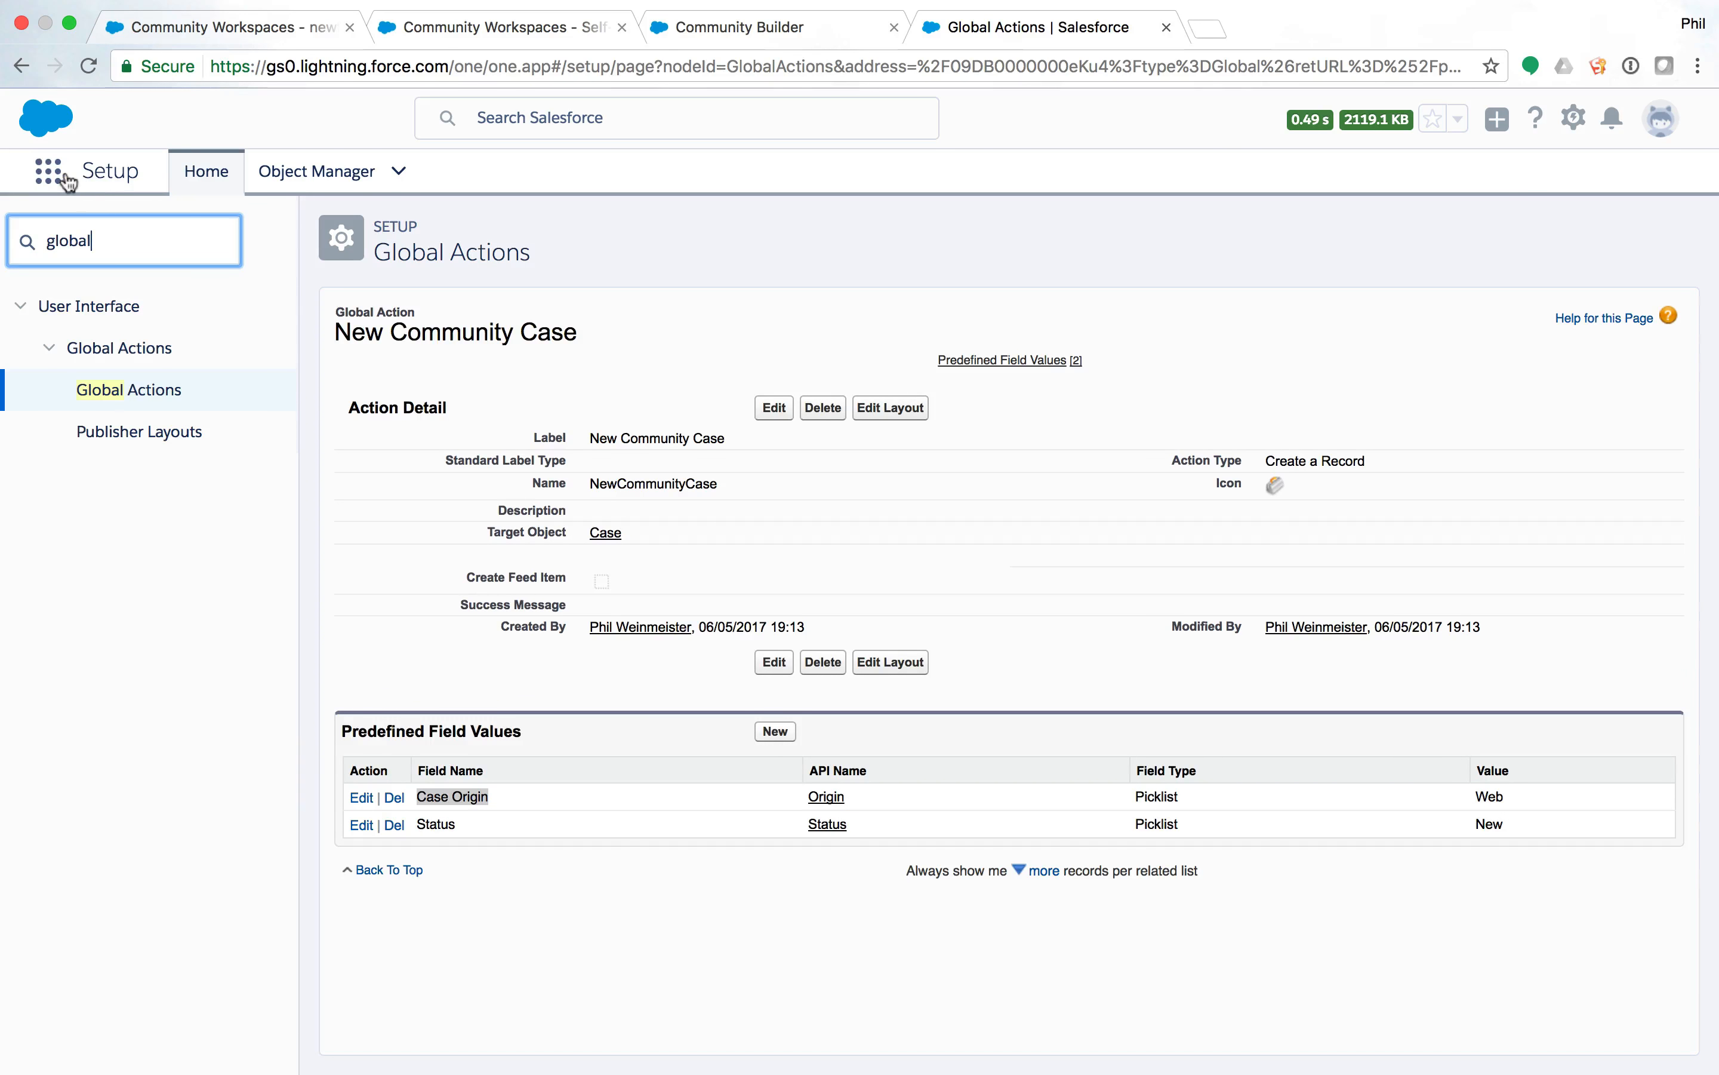
drag(135, 240, 45, 241)
Filter Setup with 'comm' and open Self-Service Community in Community Builder from All Communities.
text(comm)
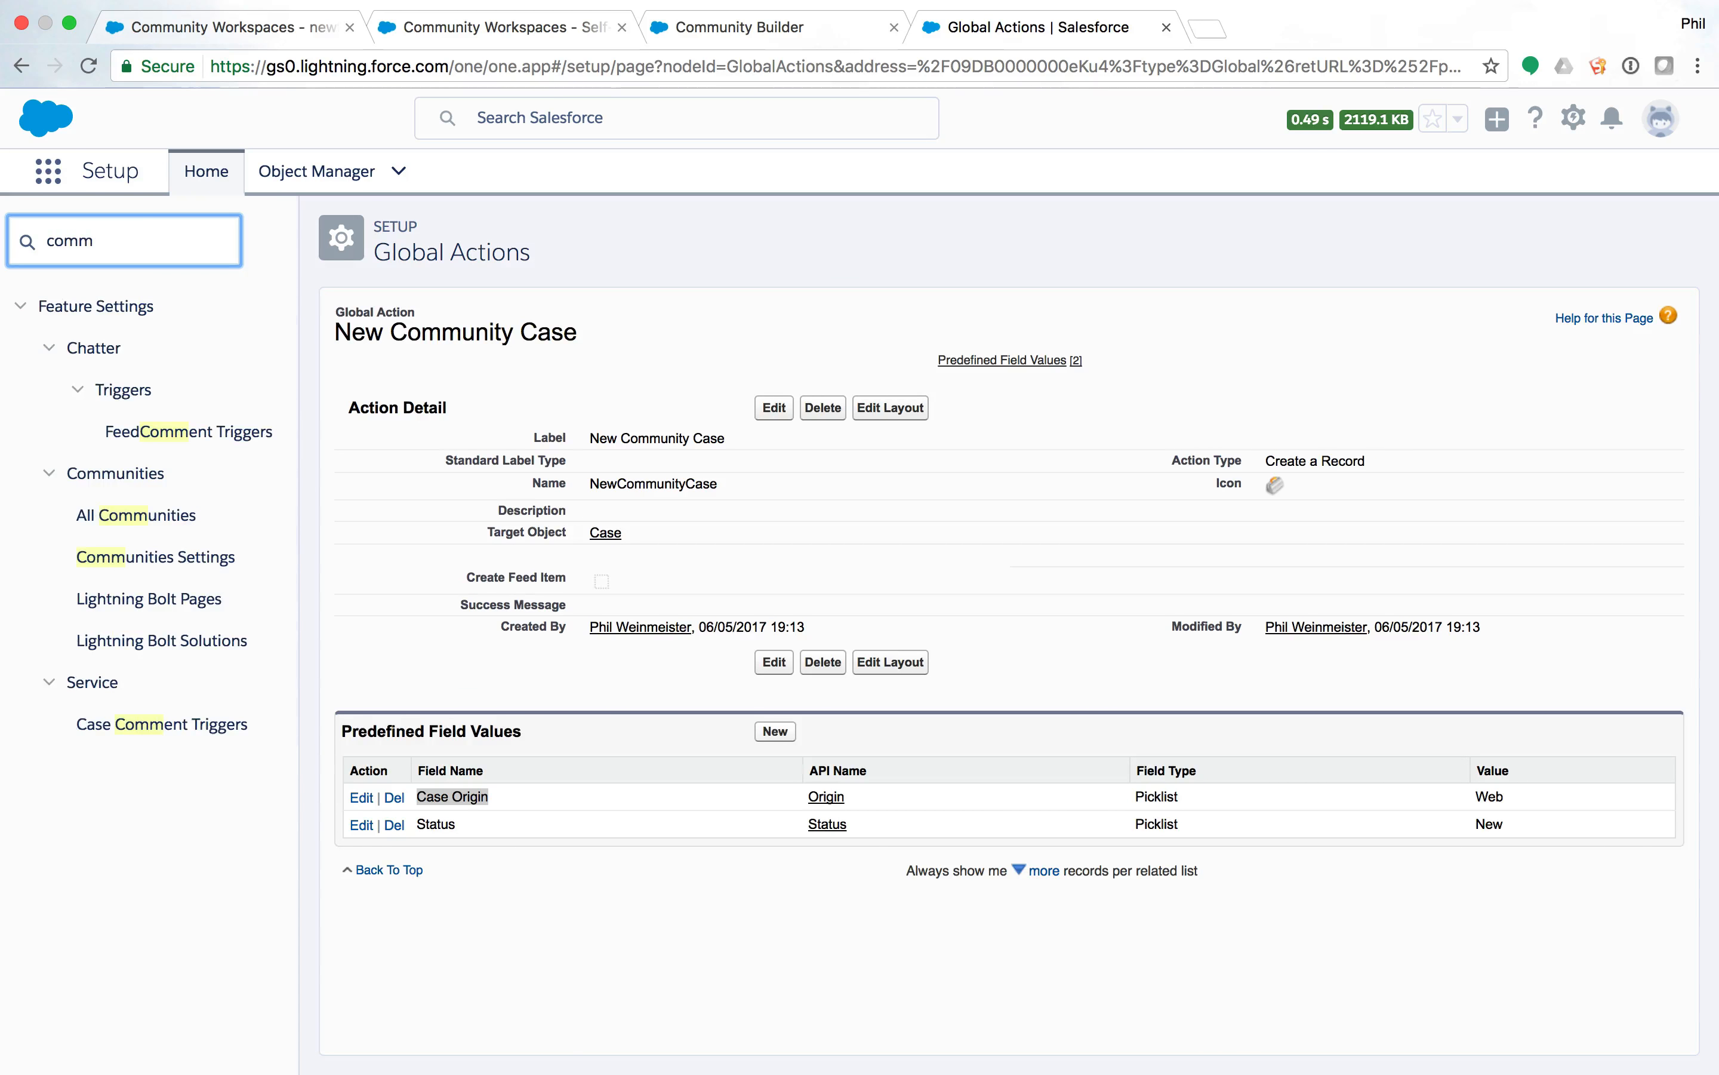
click(163, 524)
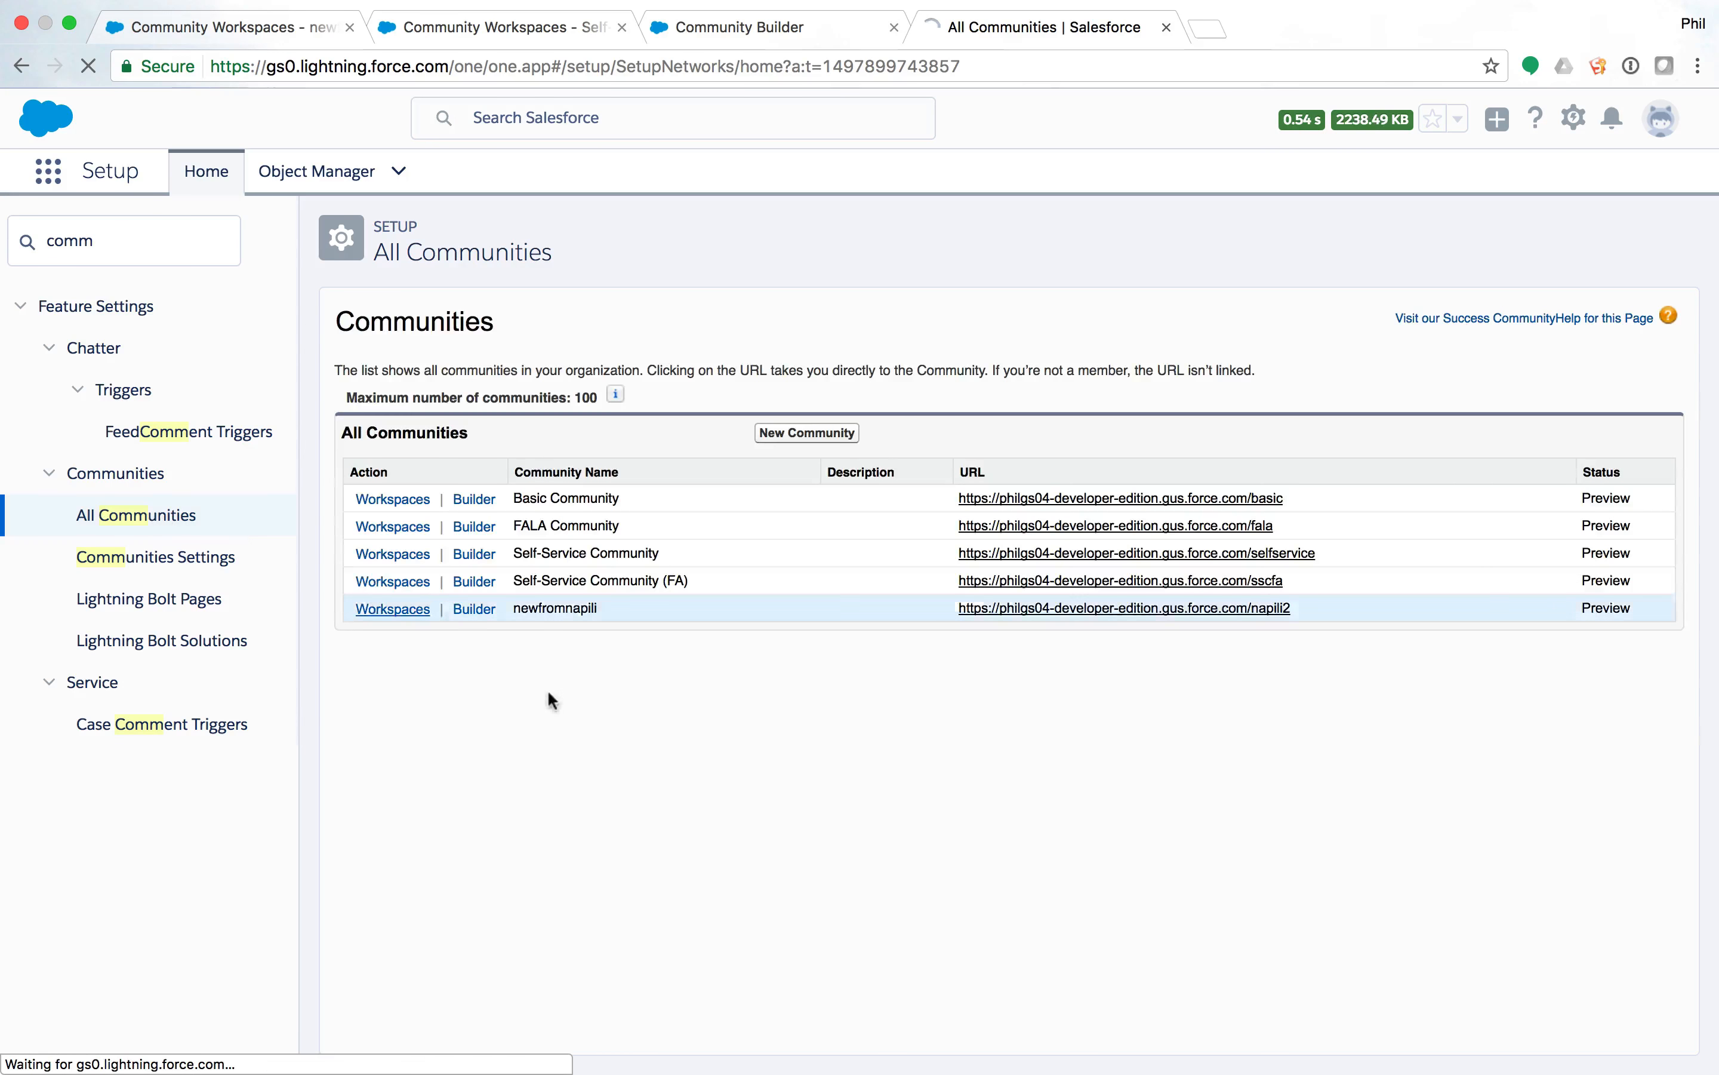
click(459, 555)
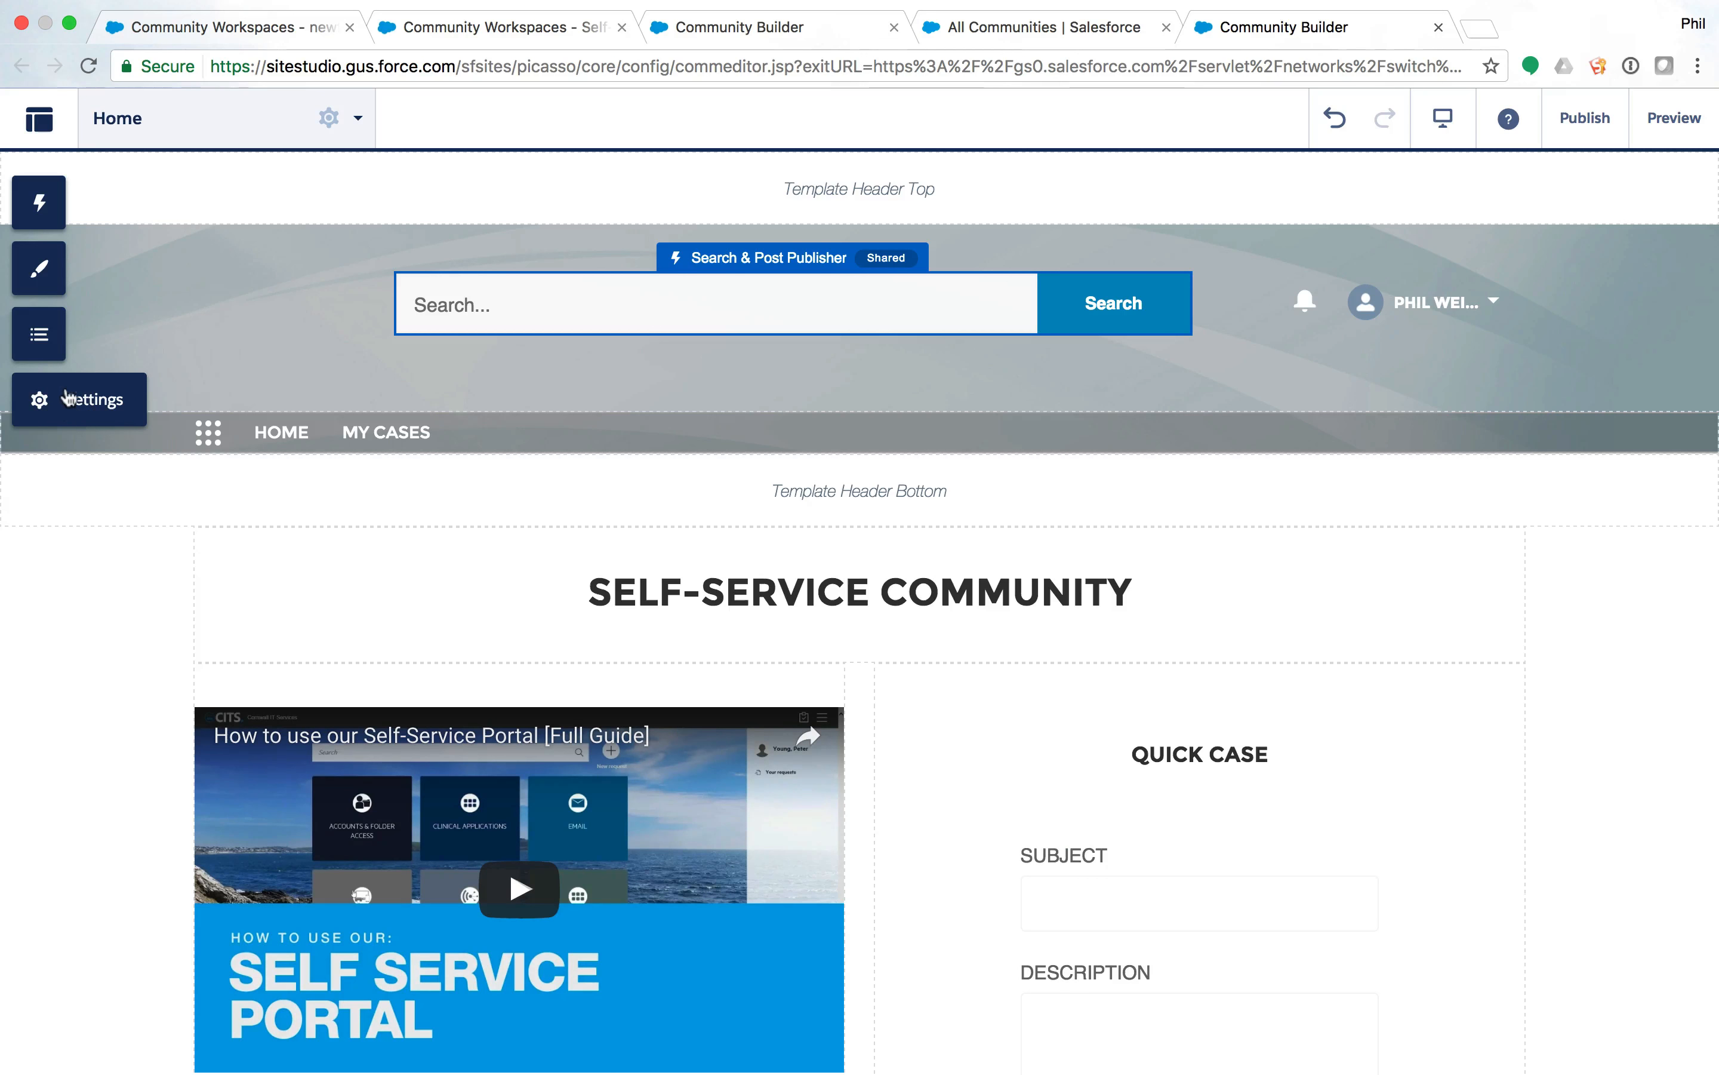
click(45, 406)
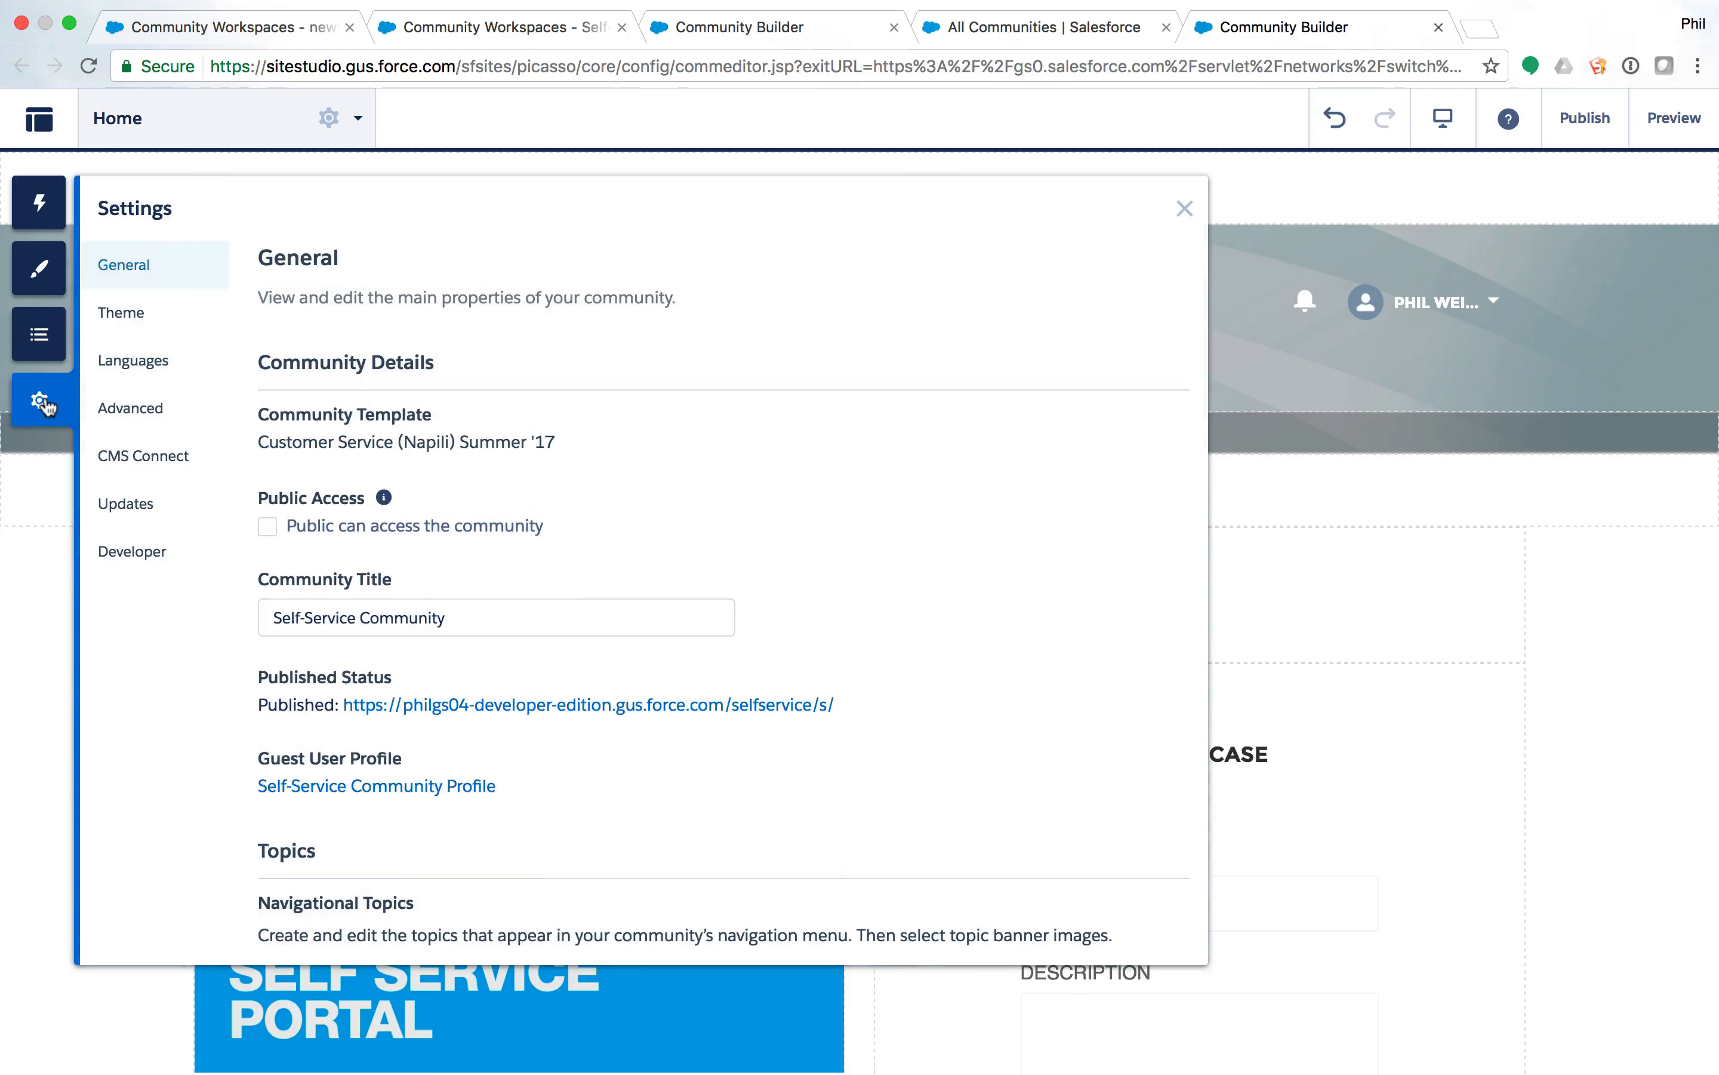
click(145, 559)
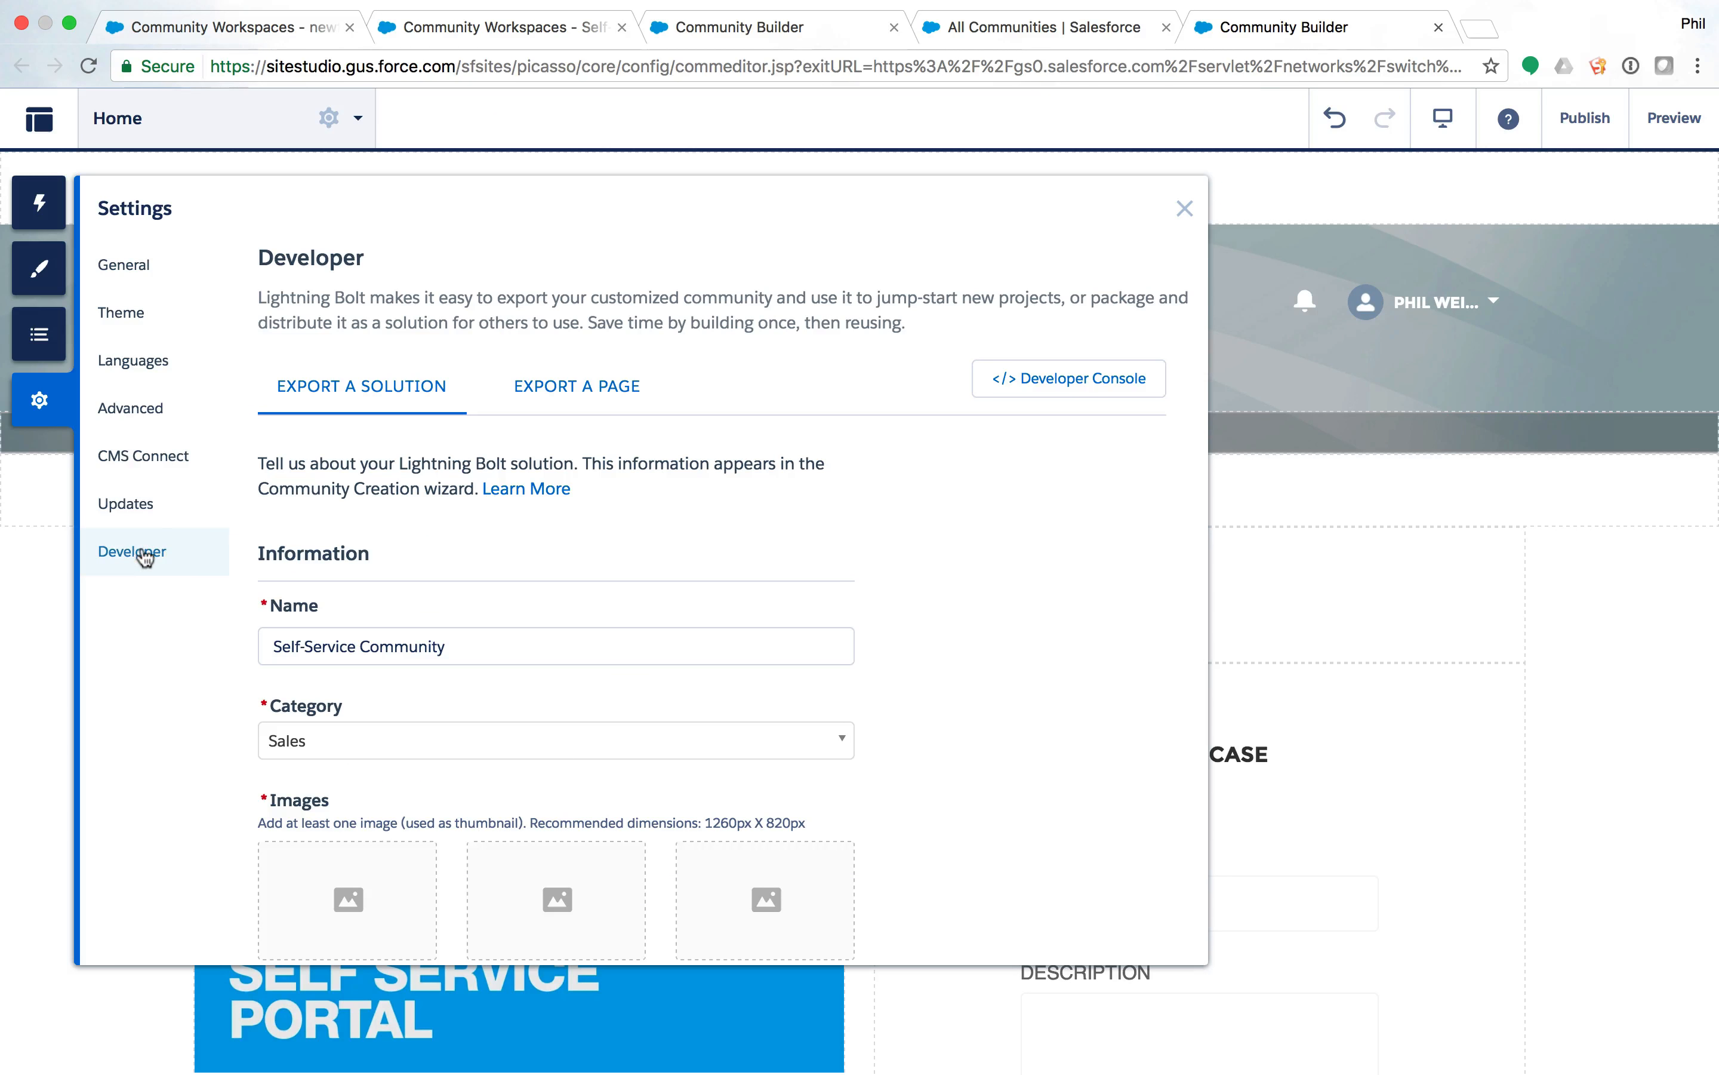
scroll(367, 425, down, 2)
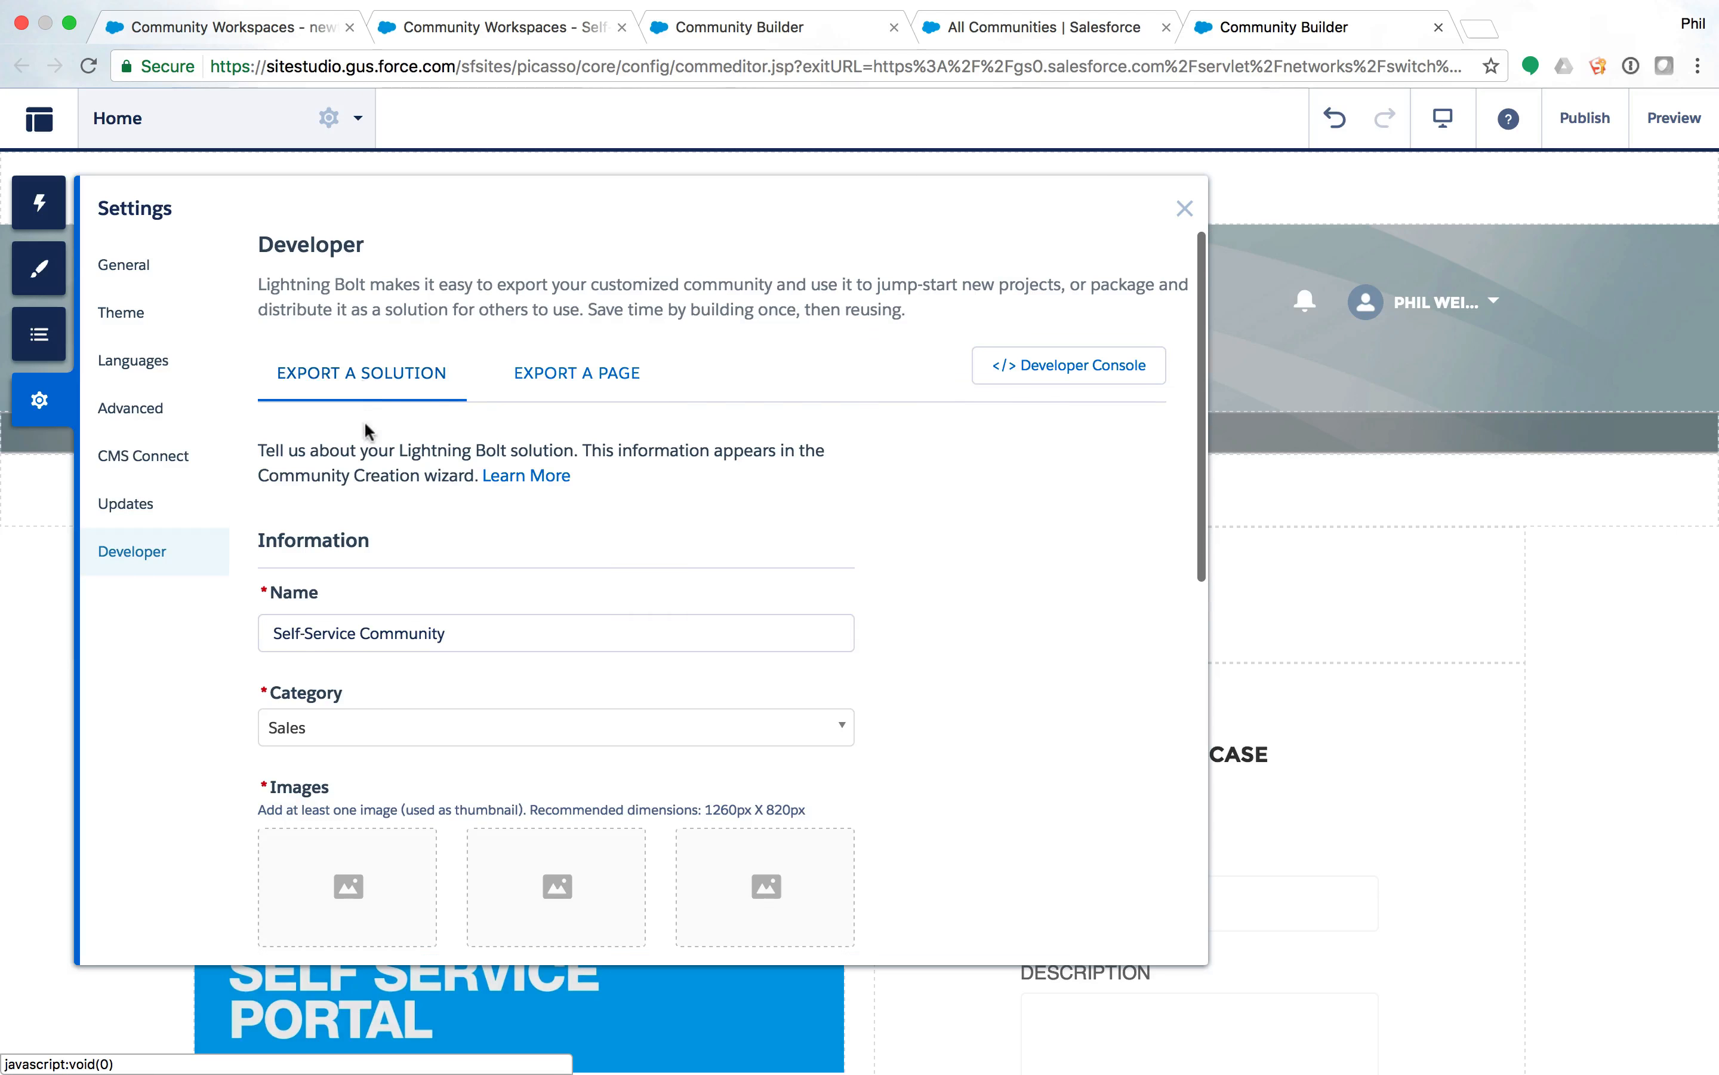
scroll(367, 425, up, 2)
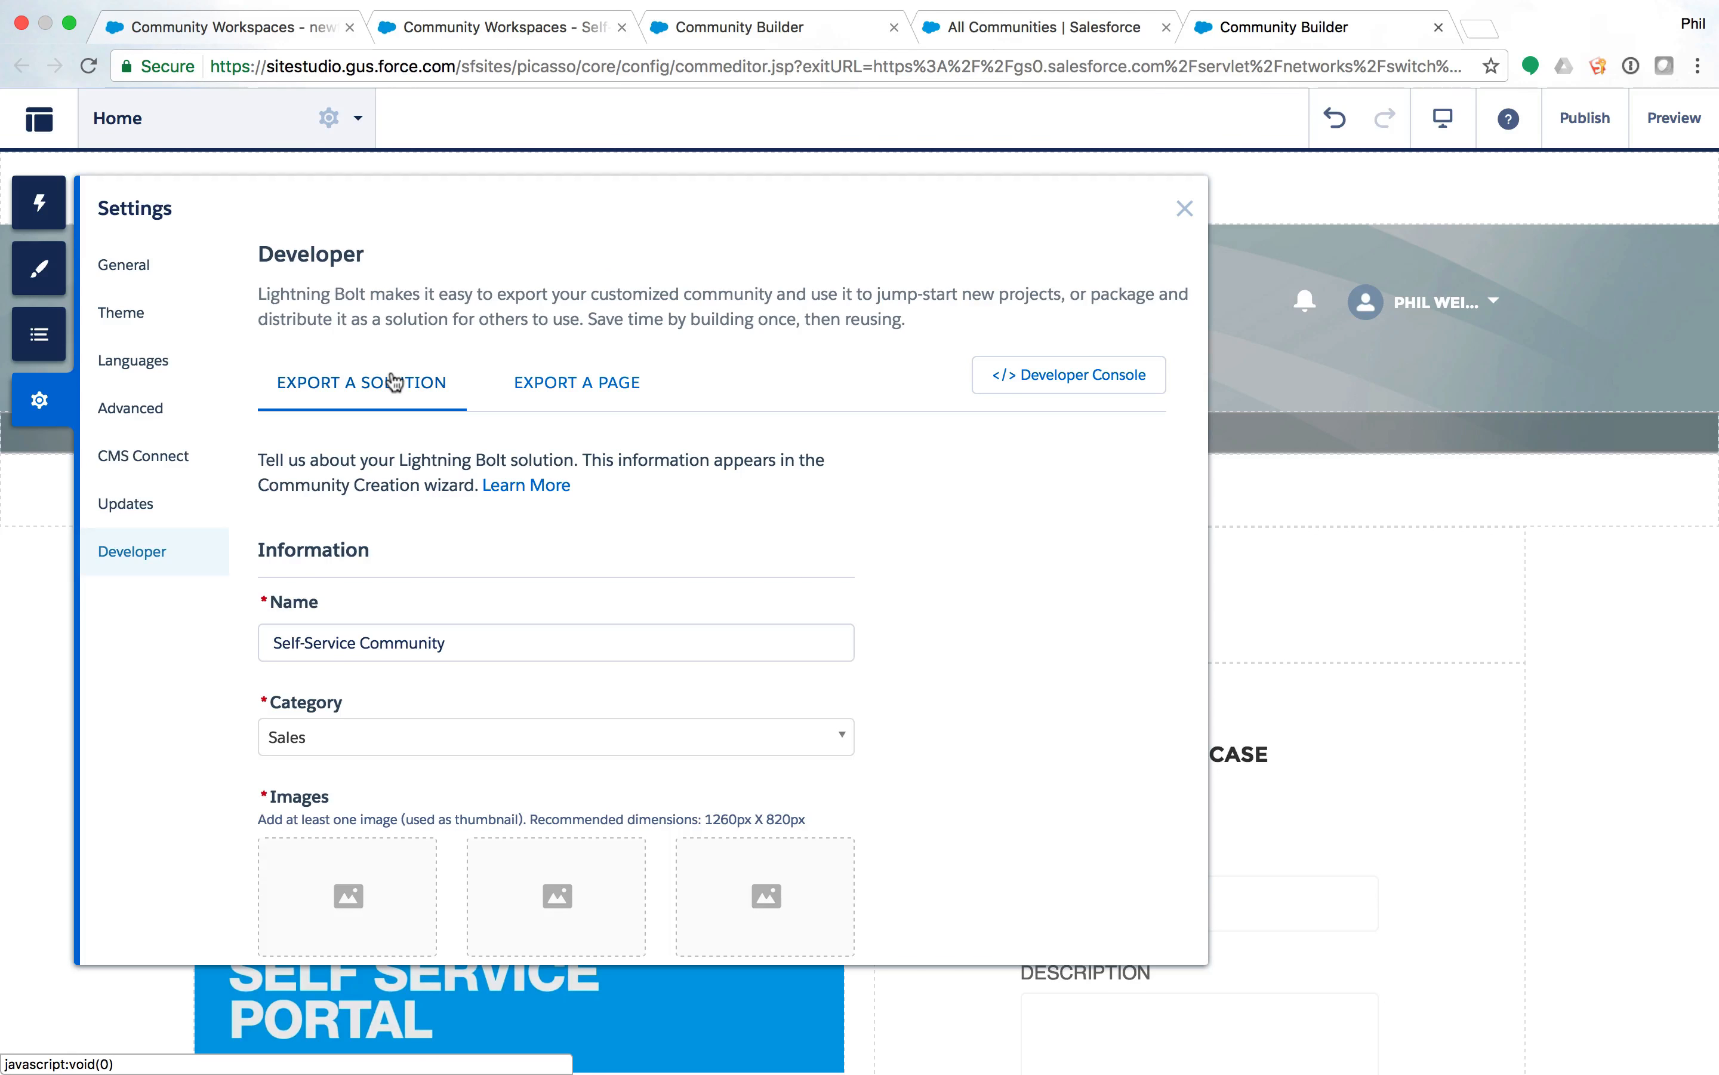
scroll(397, 443, down, 2)
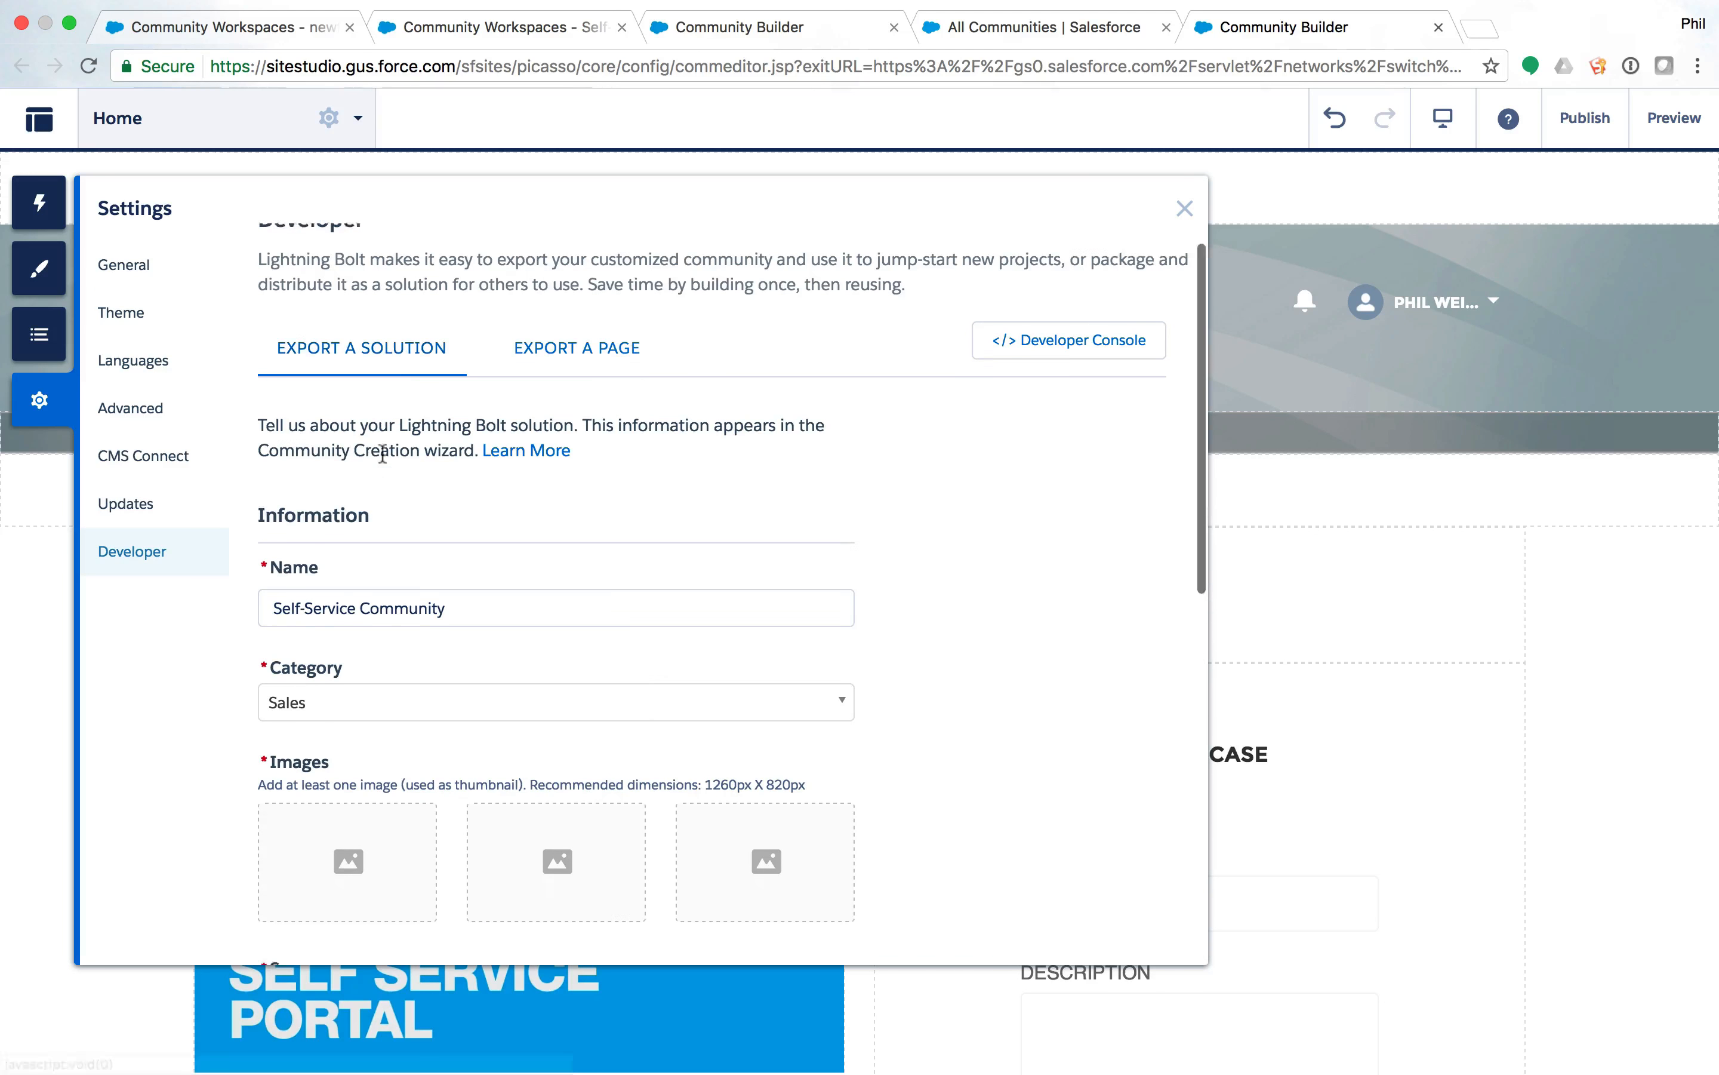
scroll(526, 561, down, 8)
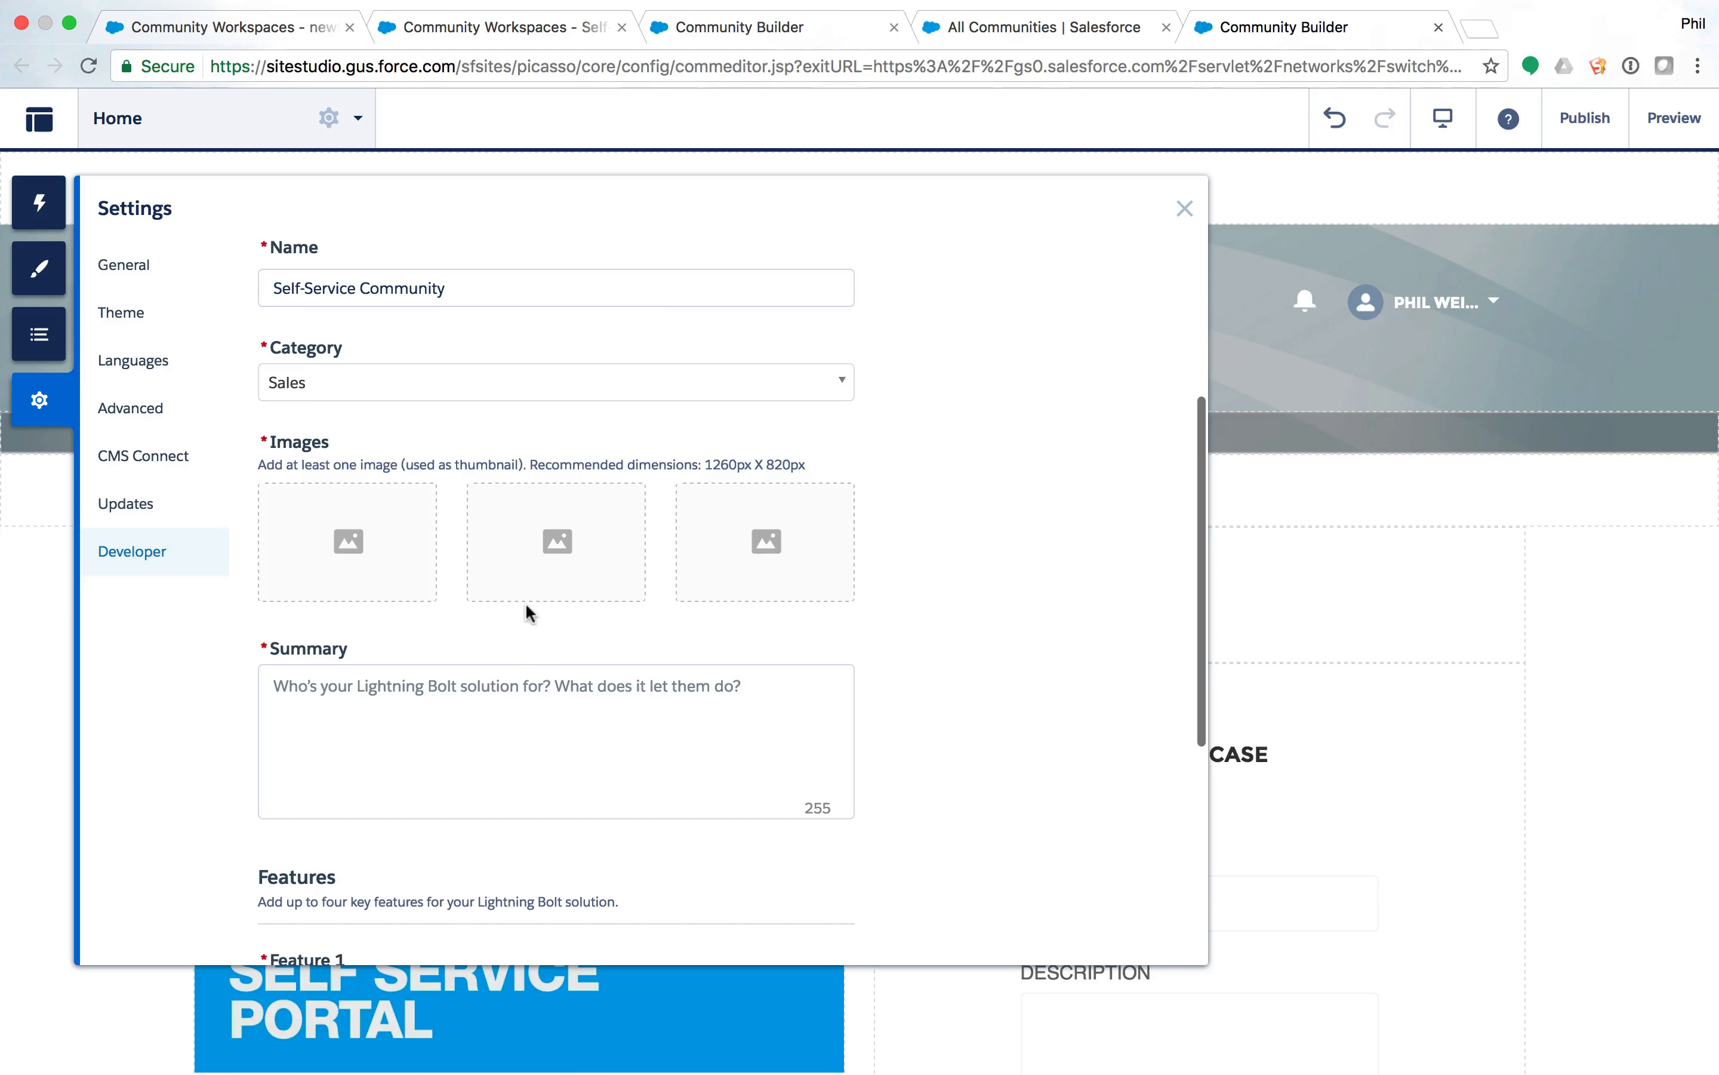
scroll(525, 601, down, 10)
scroll(529, 612, up, 2)
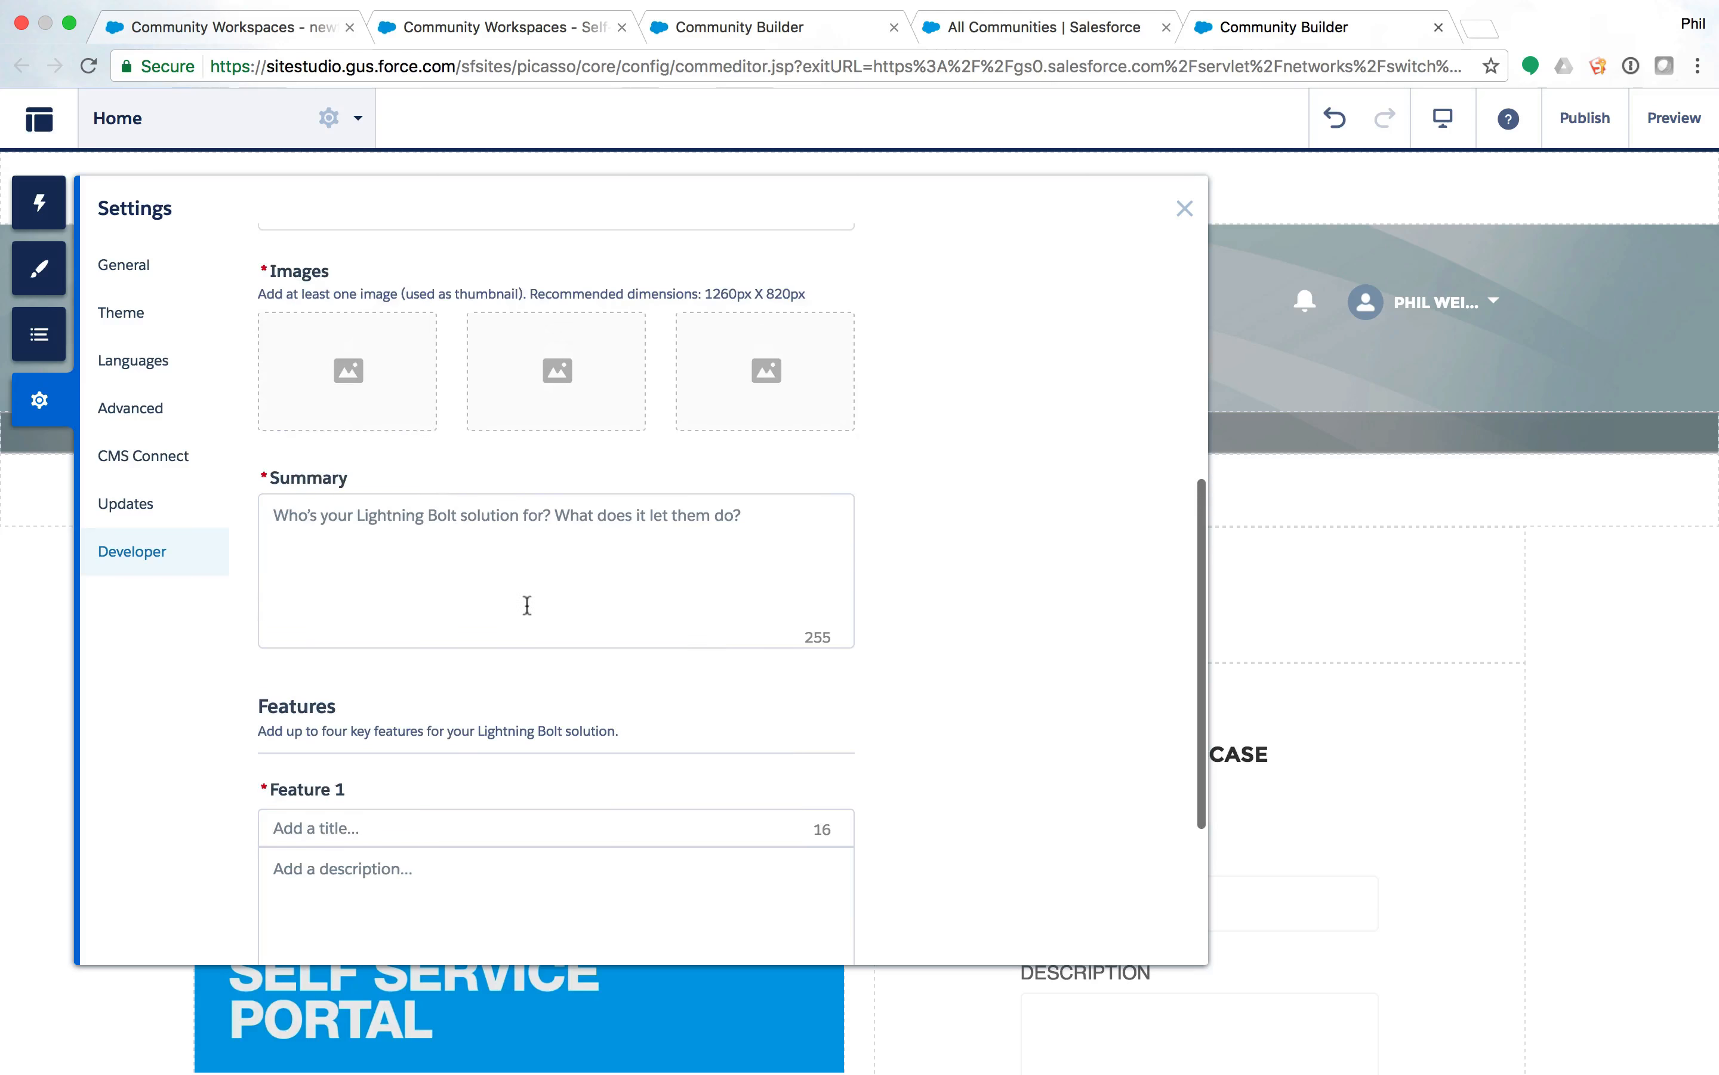
scroll(468, 525, down, 3)
scroll(469, 525, down, 2)
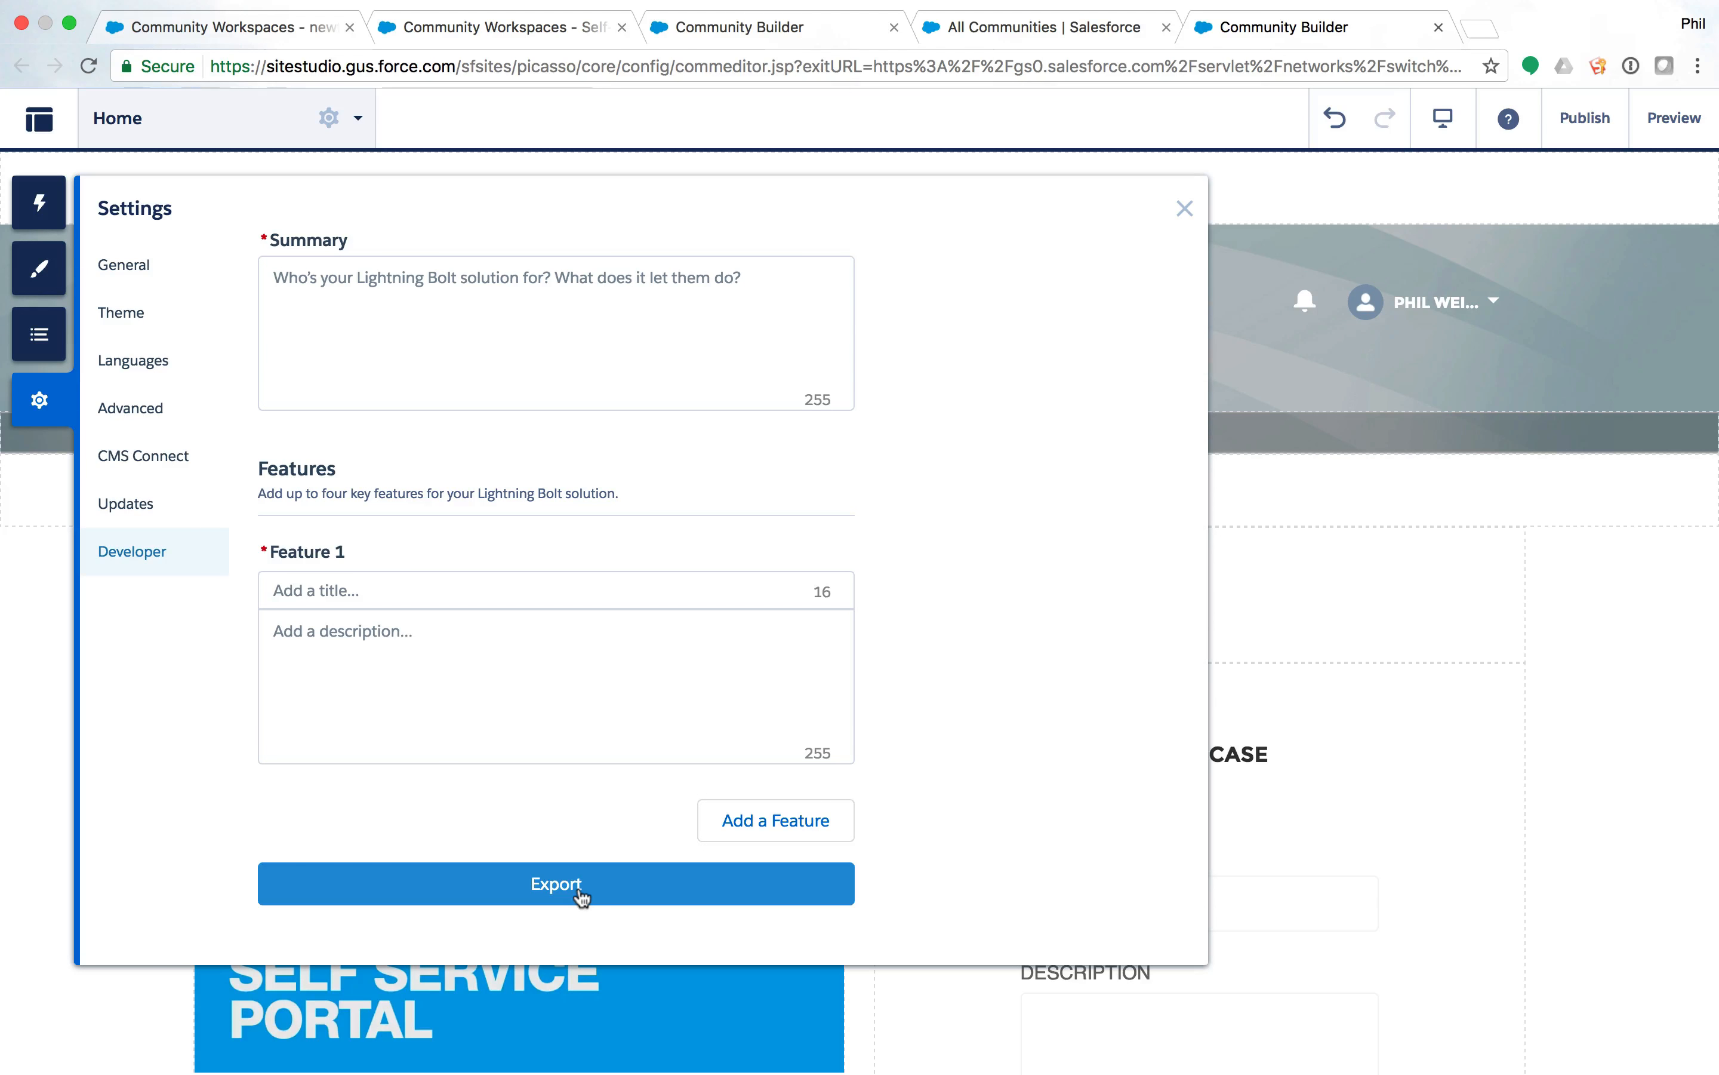
click(1541, 619)
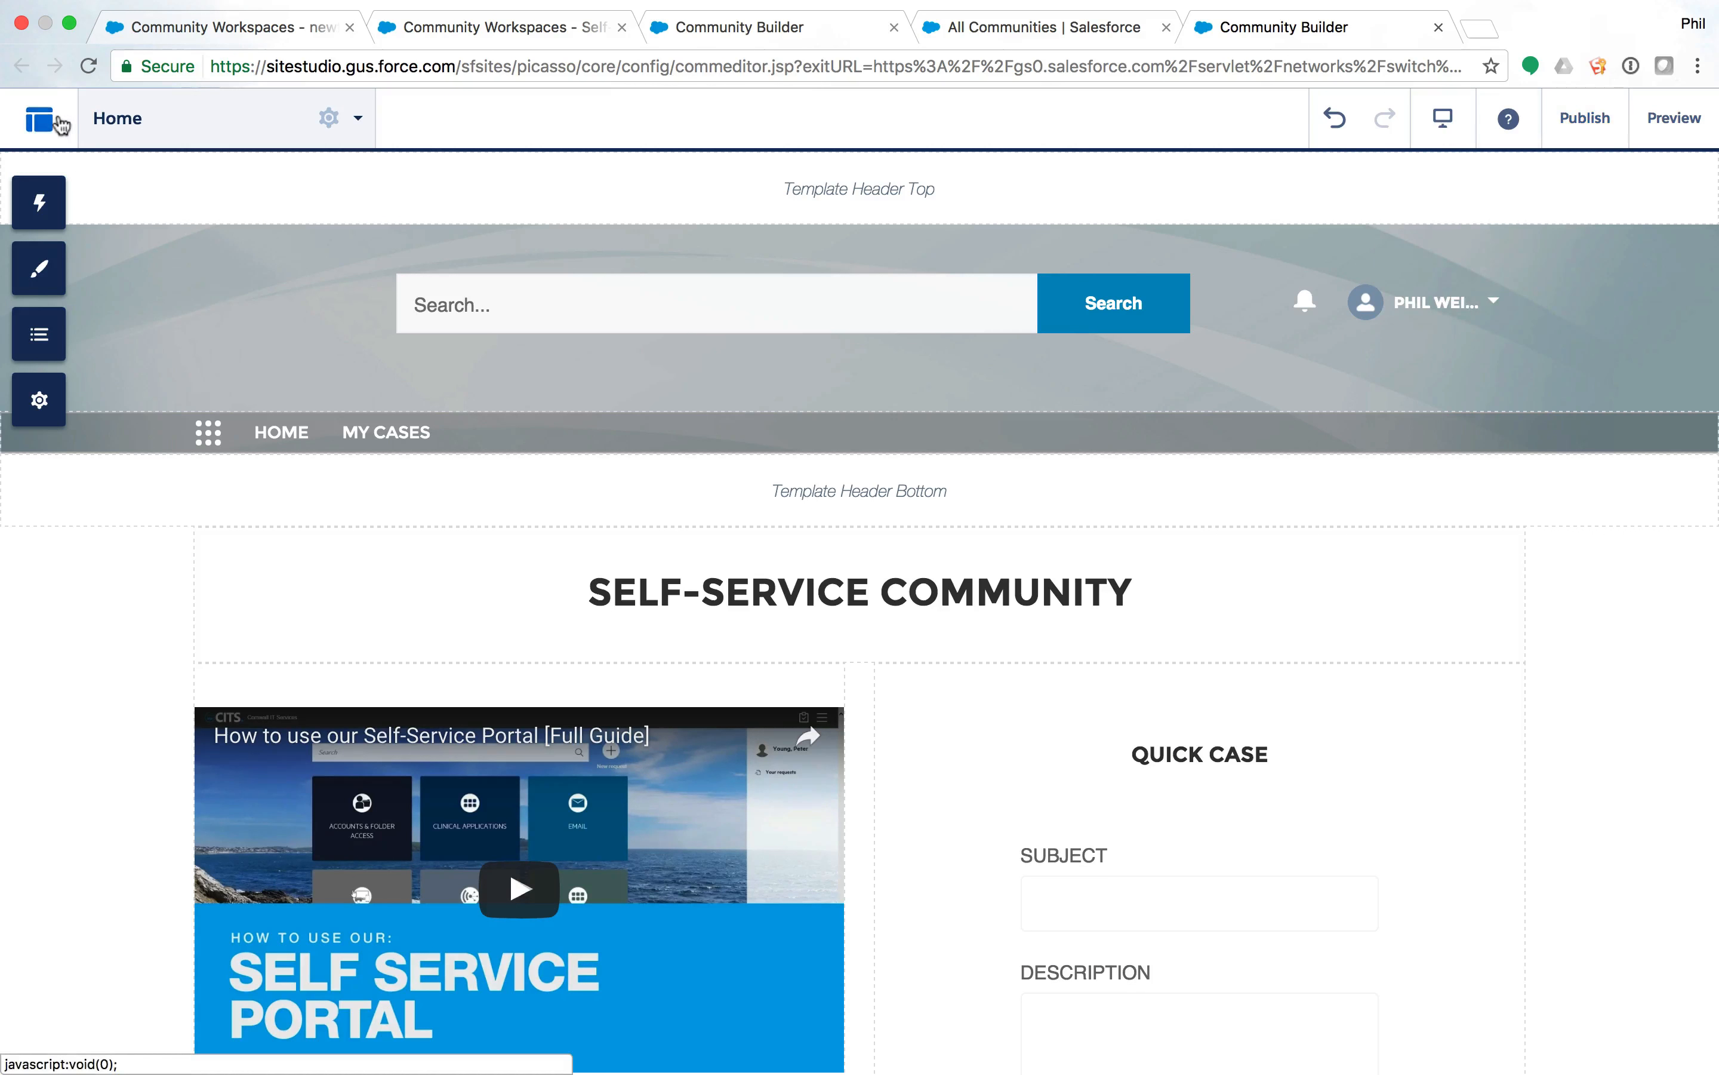
Go from Builder to Salesforce Setup and open the Process-Driven Bolt package in Package Manager.
click(60, 125)
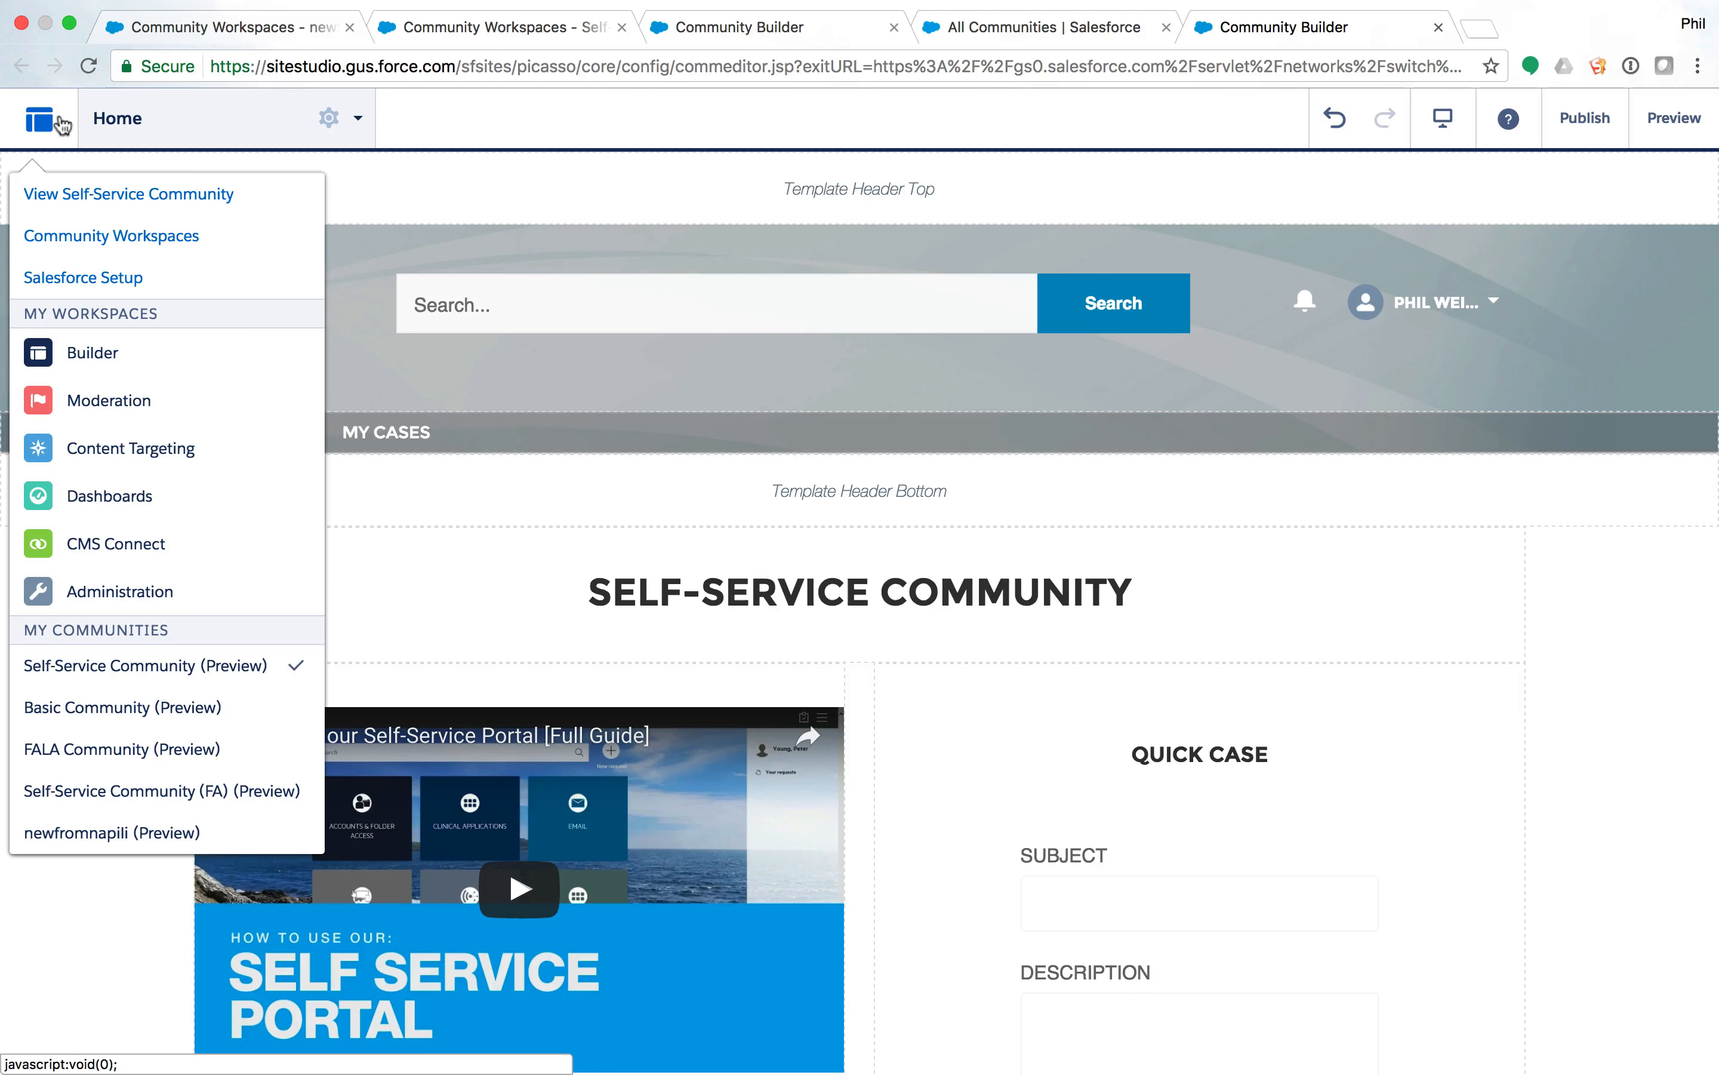
click(85, 279)
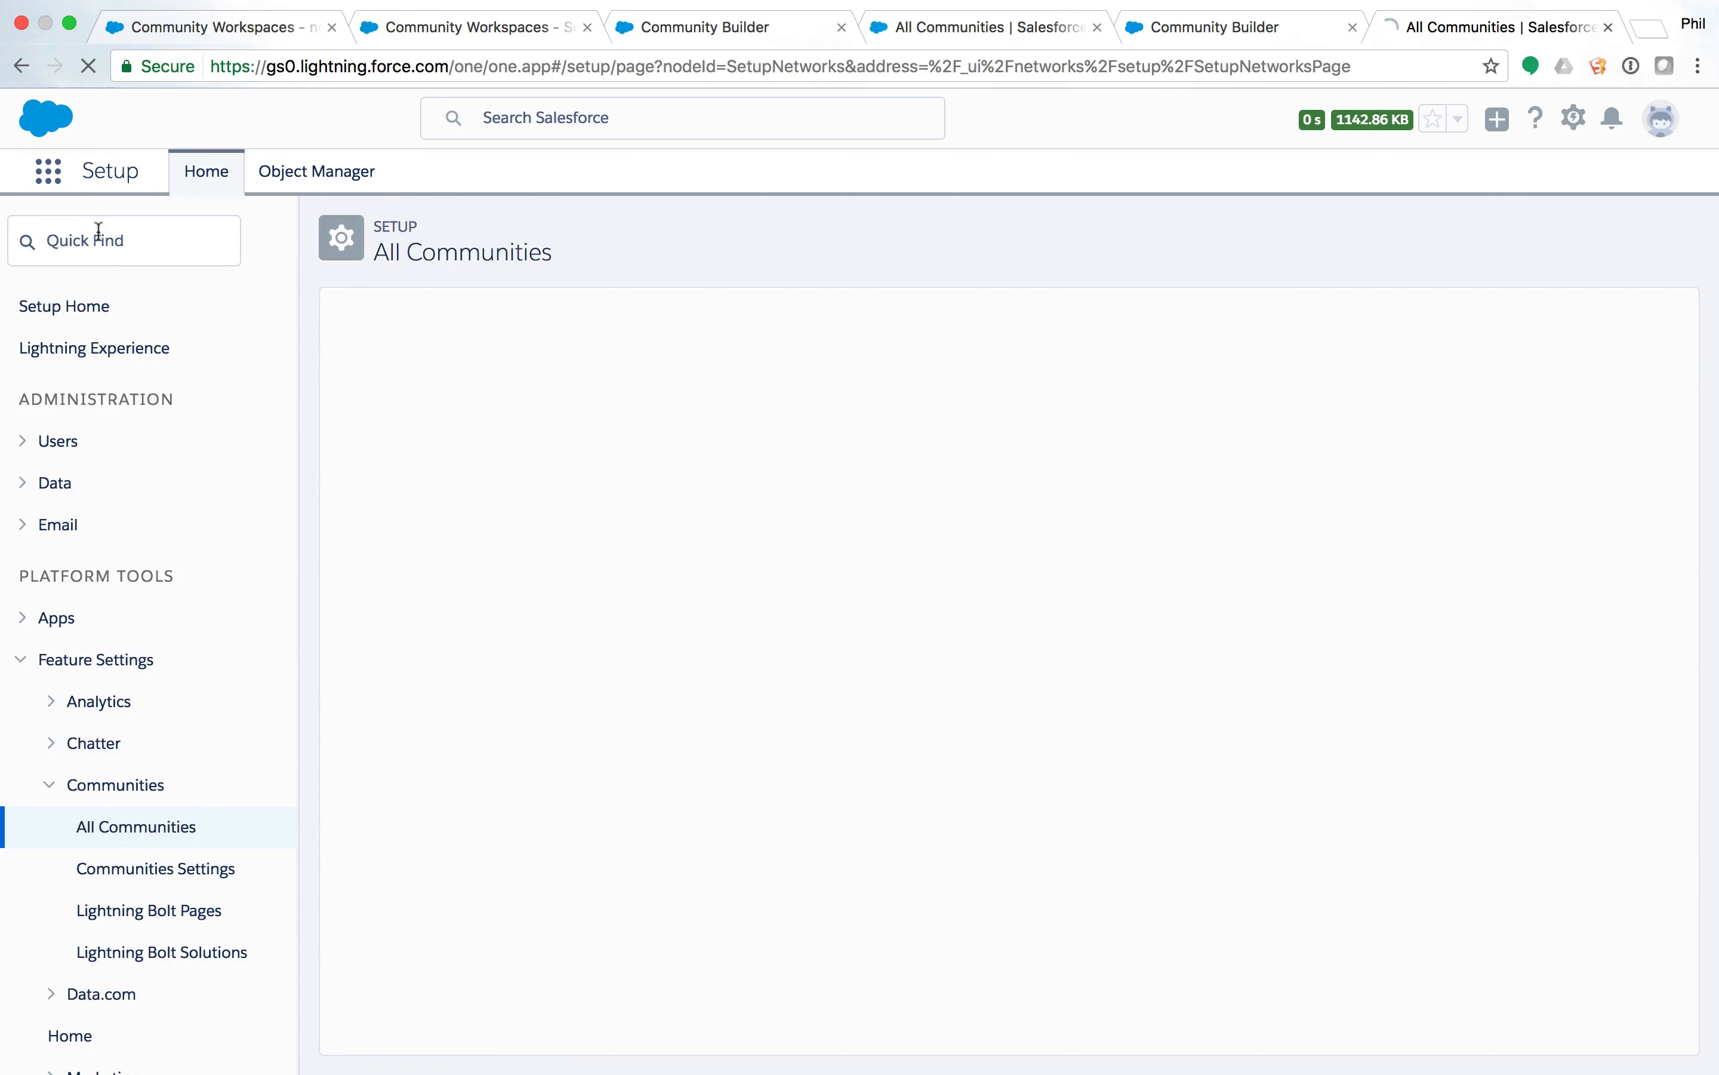
text(package)
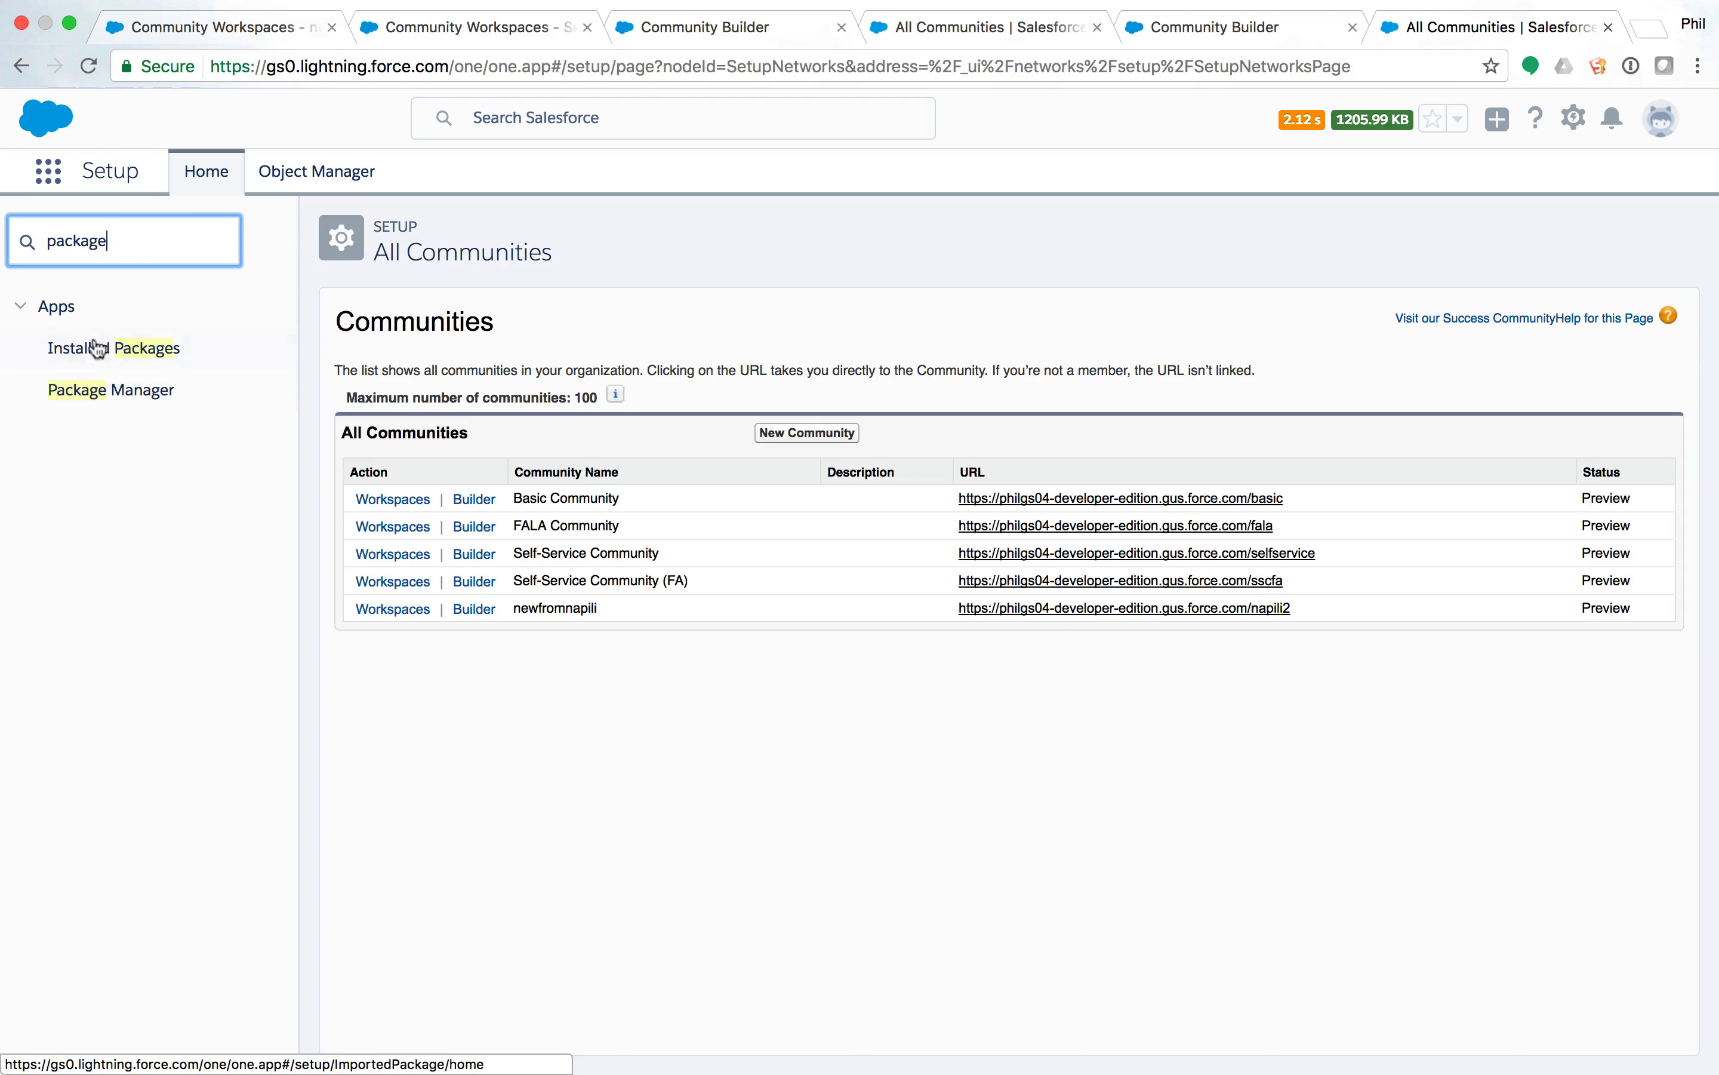
click(87, 387)
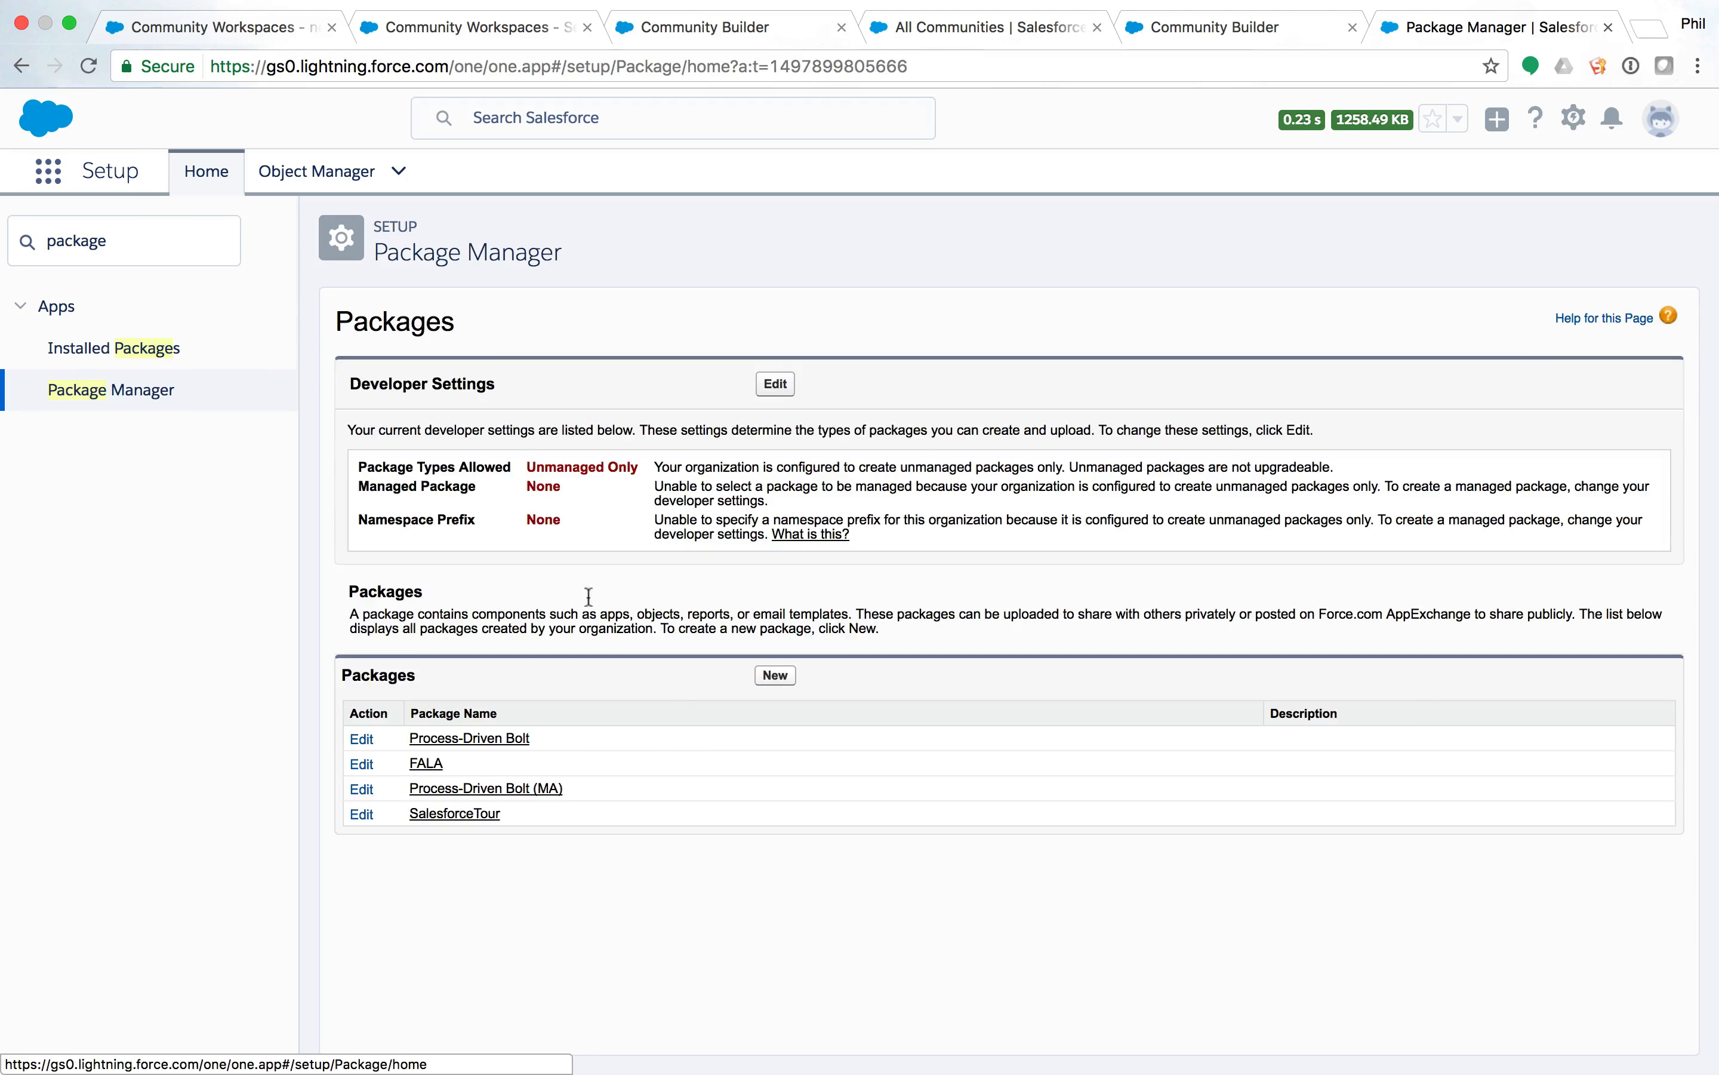
click(510, 741)
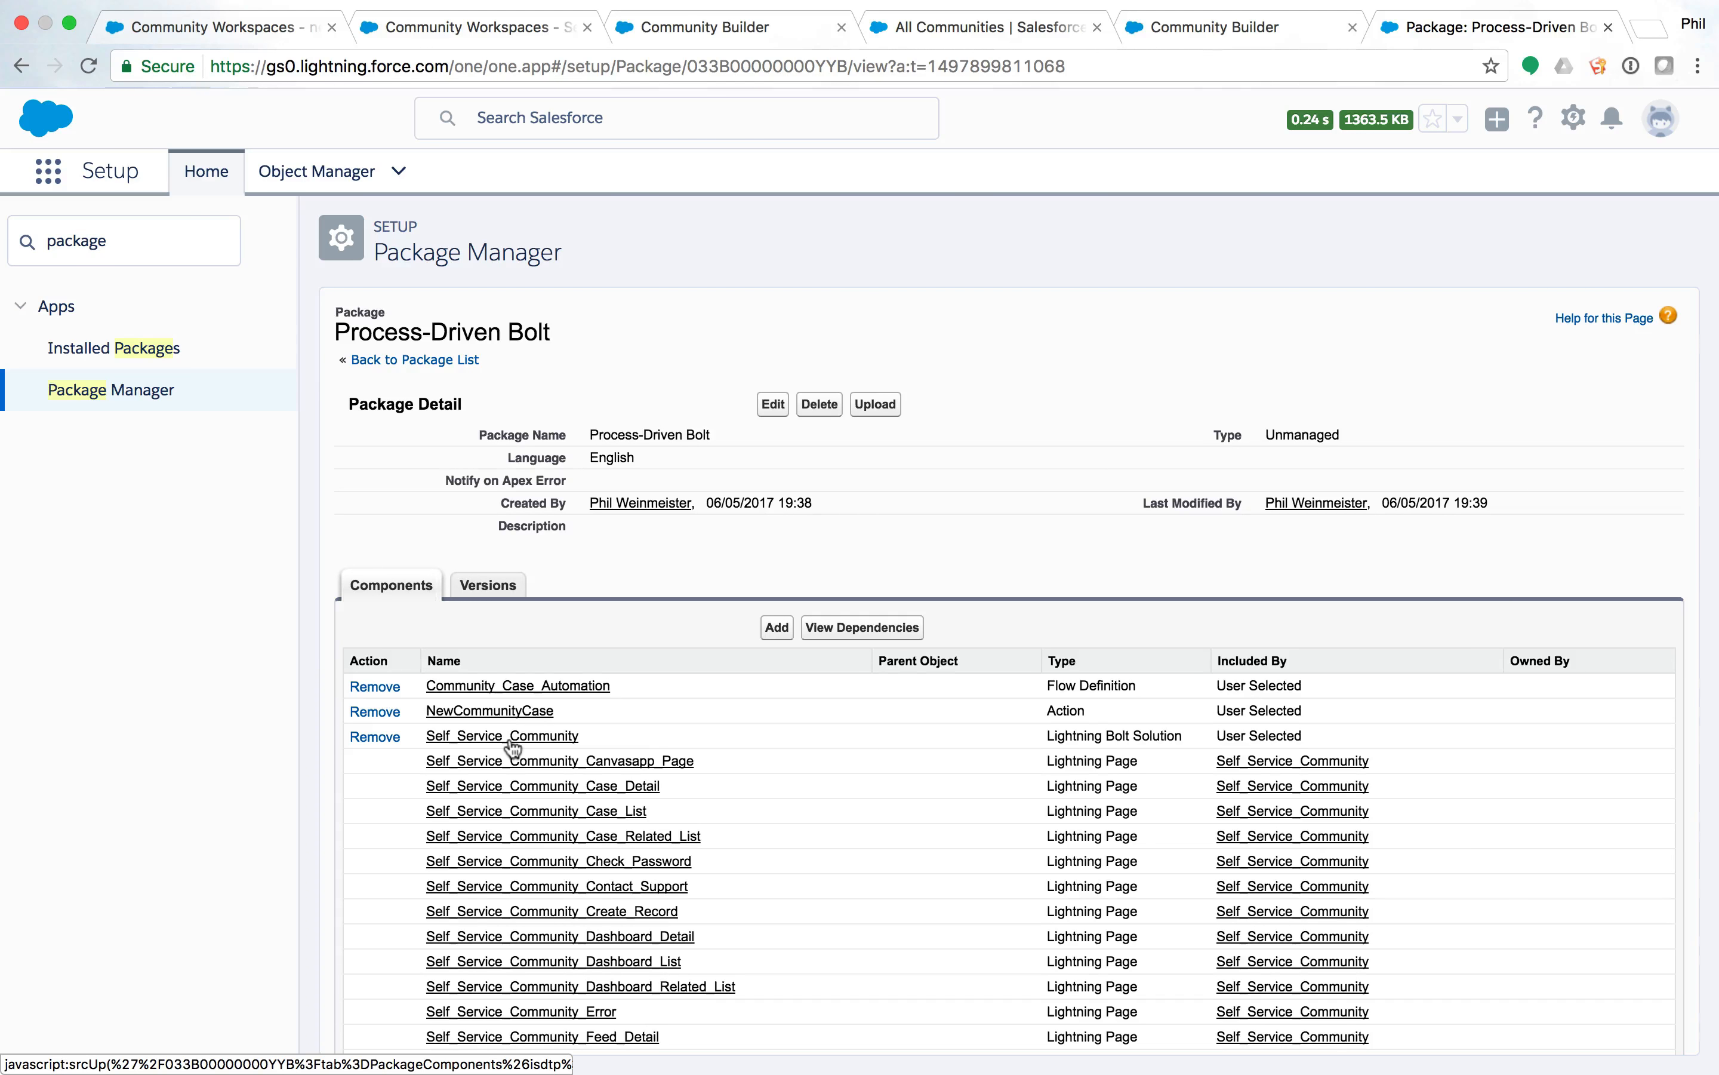
Review the package's Community_Case_Automation flow, NewCommunityCase action and Self_Service_Community Lightning Bolt Solution.
scroll(513, 748, down, 5)
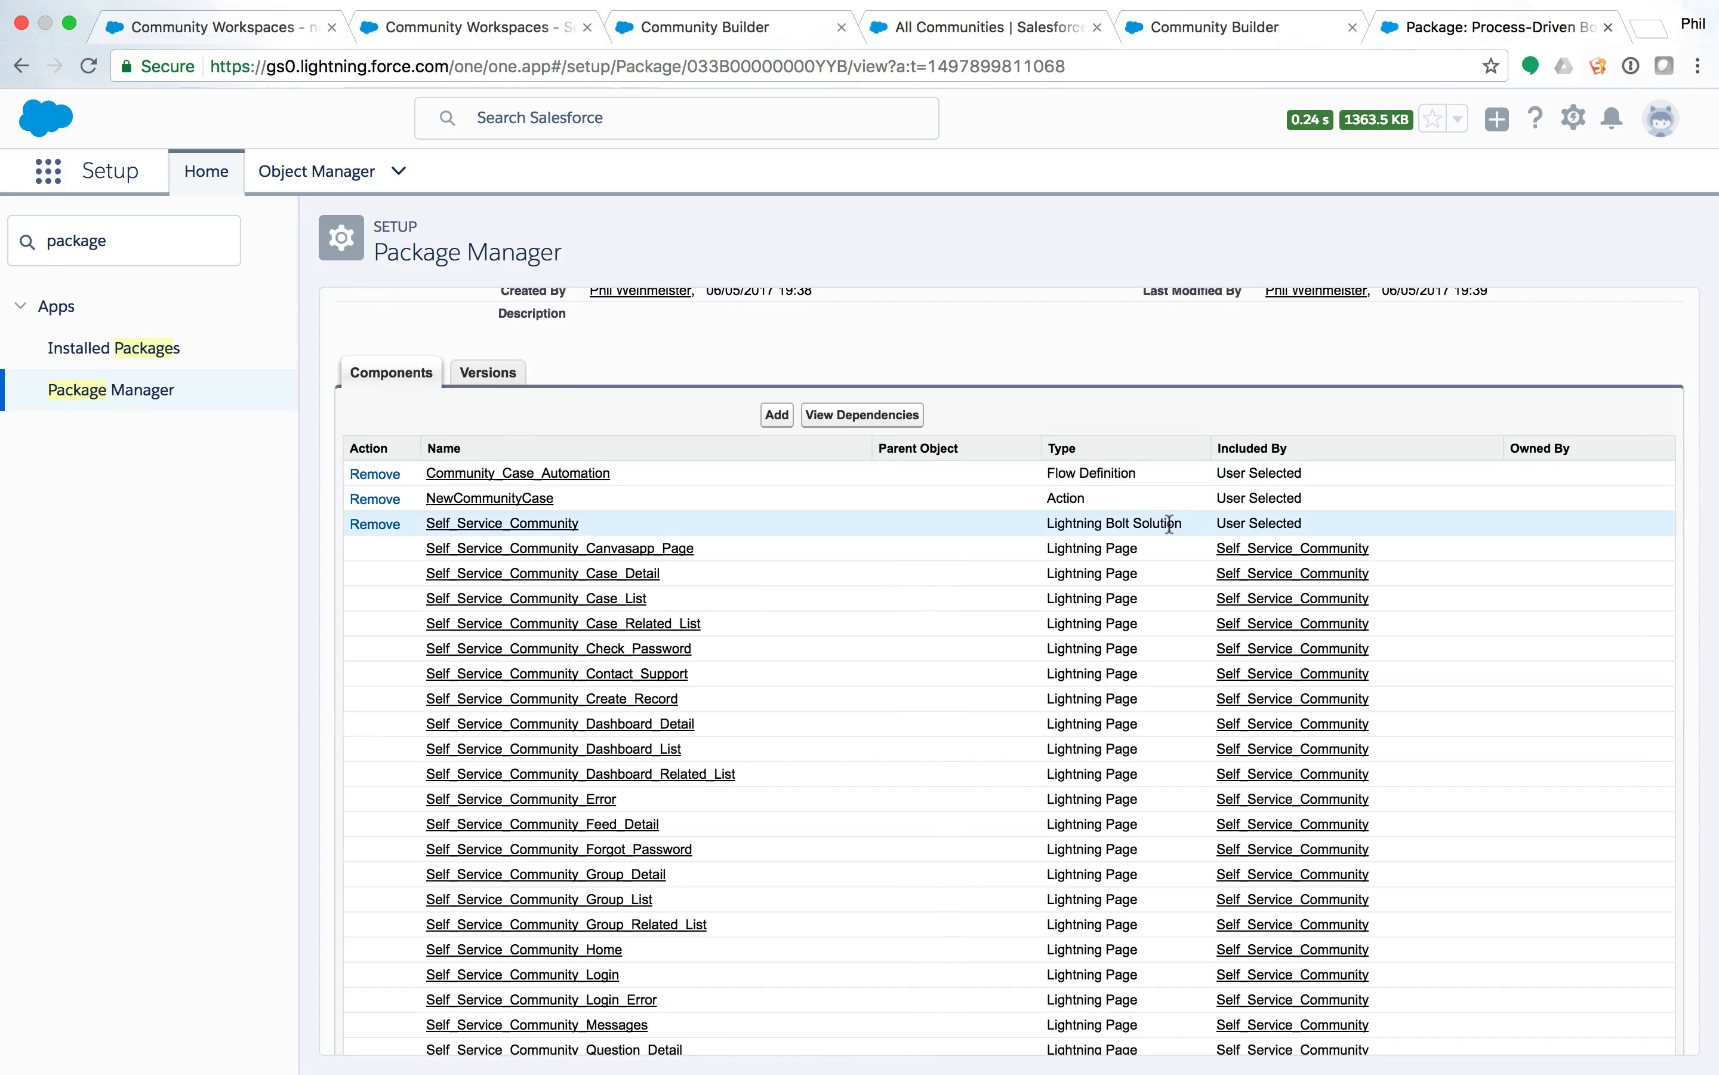
double_click(1161, 524)
drag(1161, 524, 1034, 521)
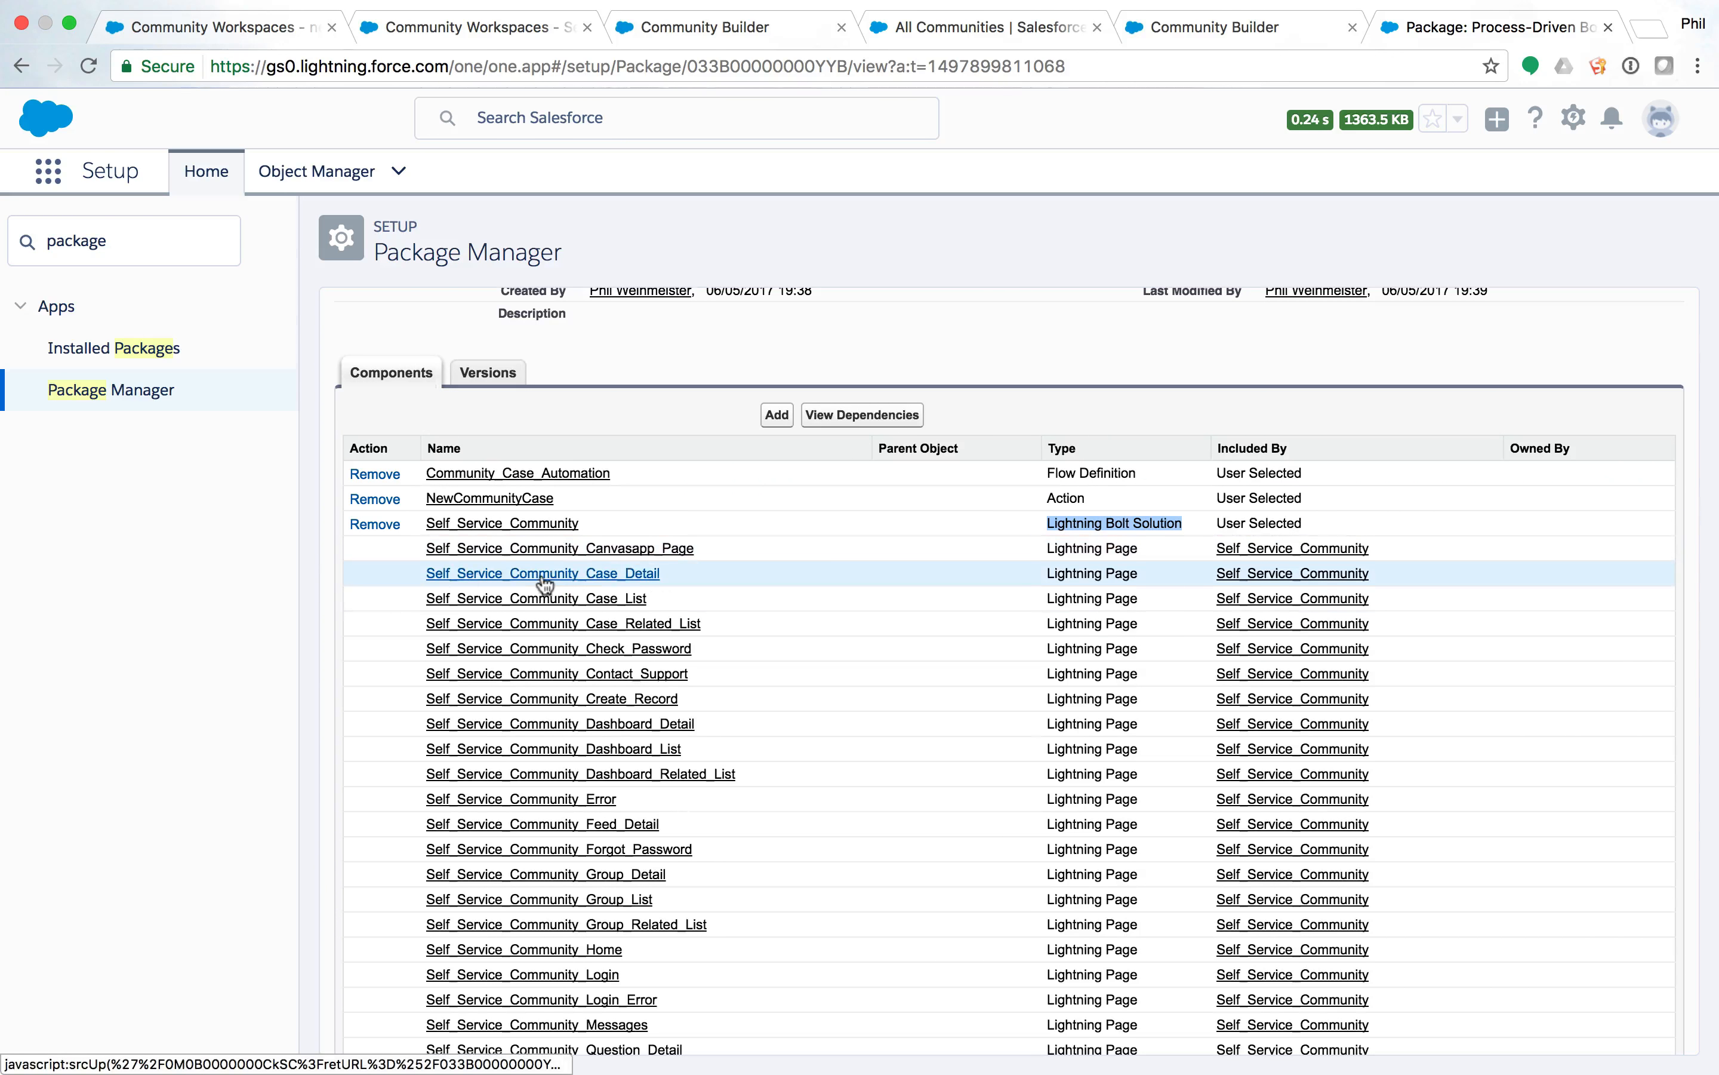
drag(1087, 499, 423, 499)
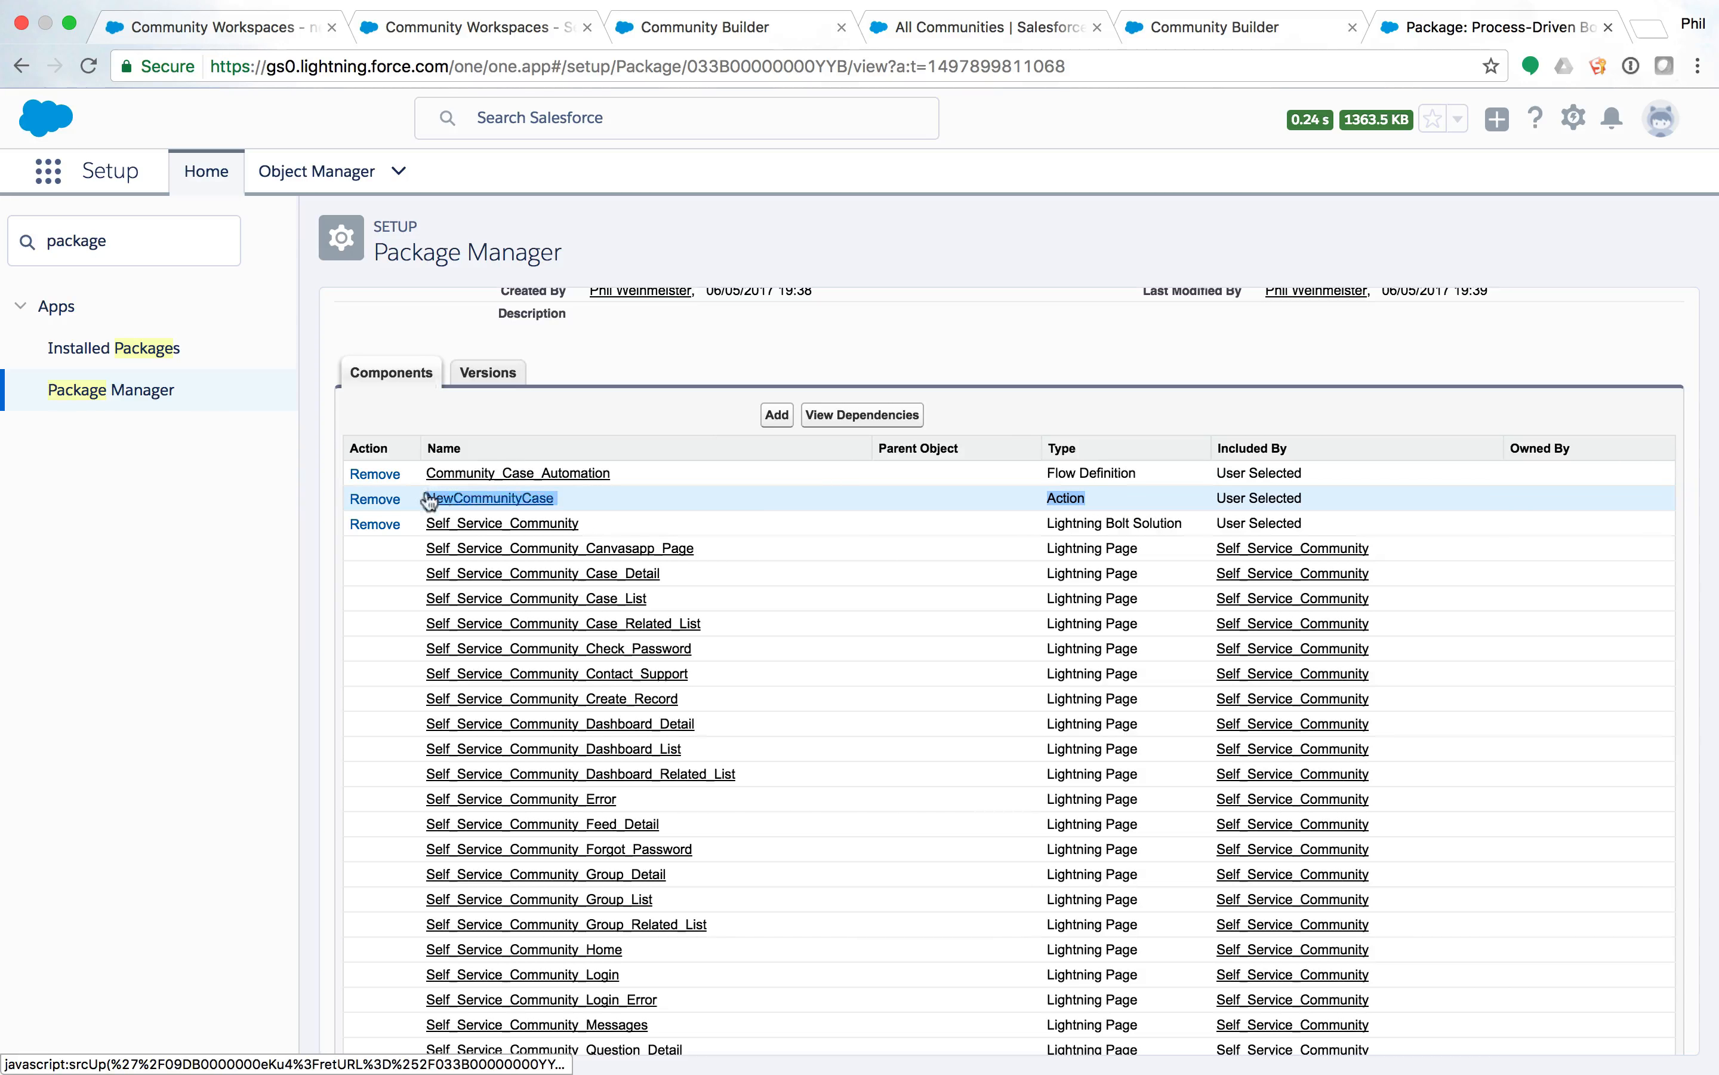
click(1084, 416)
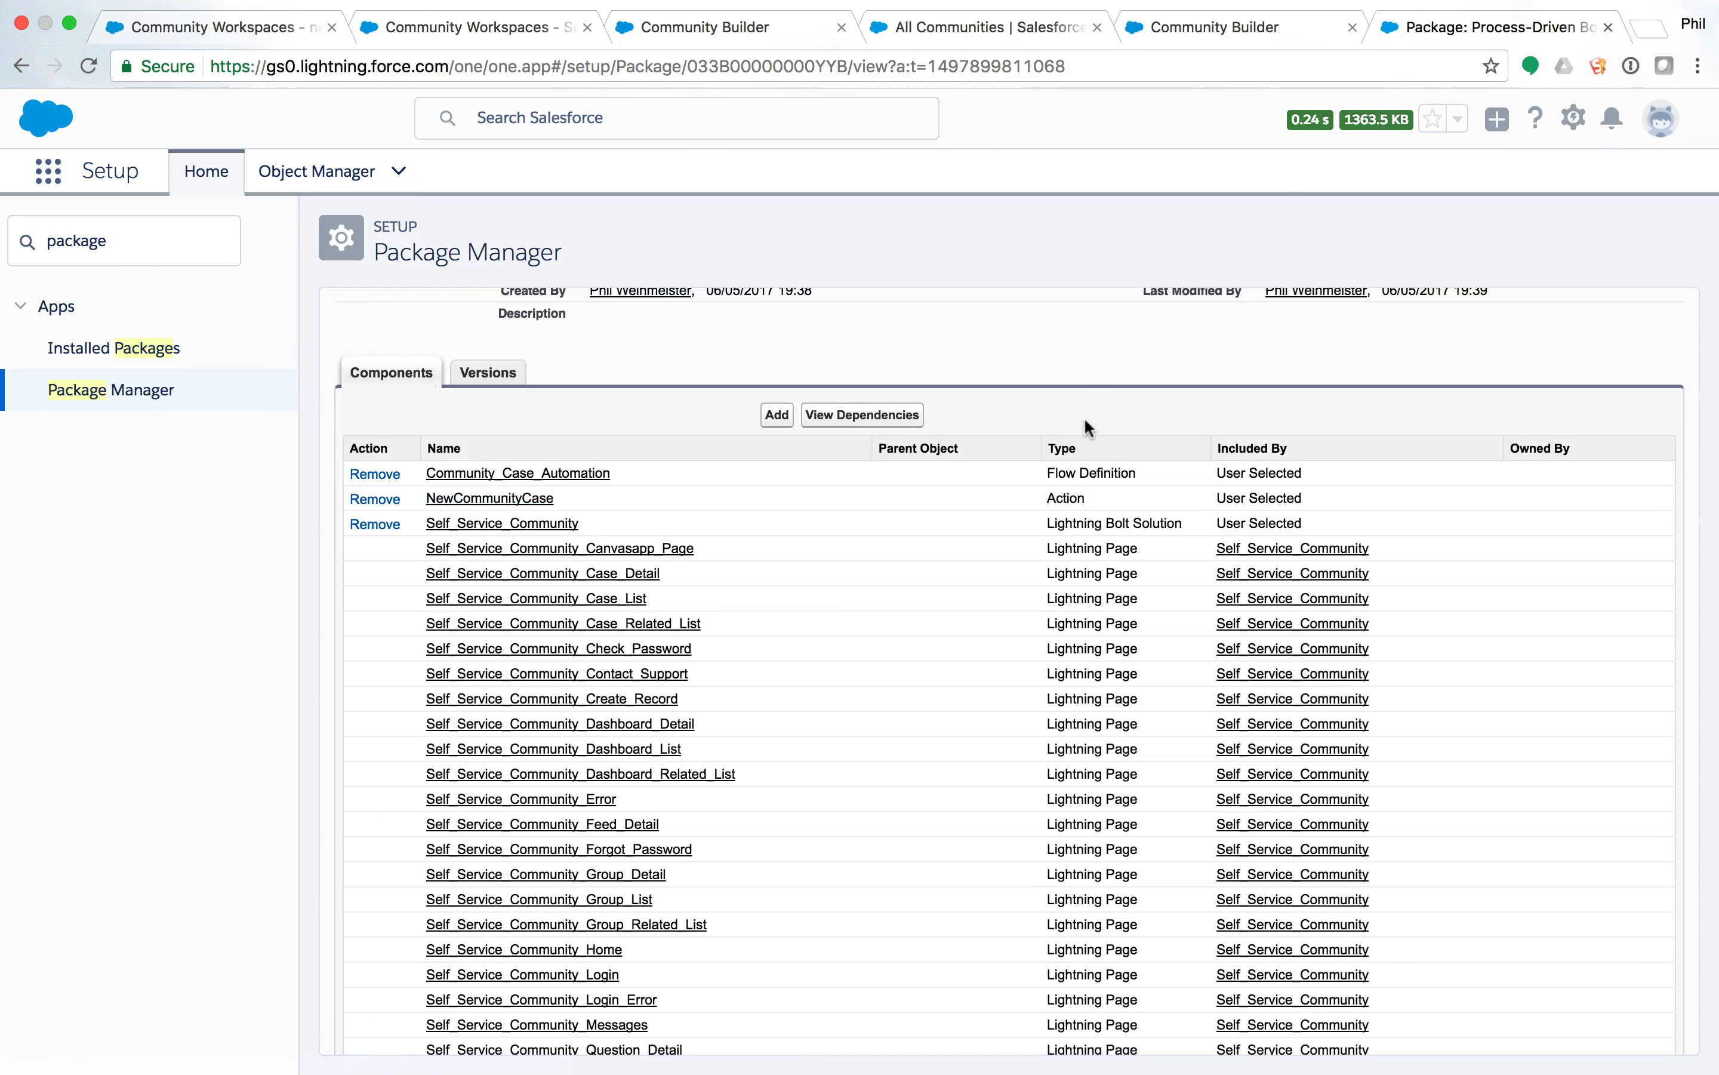
drag(1140, 474, 423, 473)
click(1050, 522)
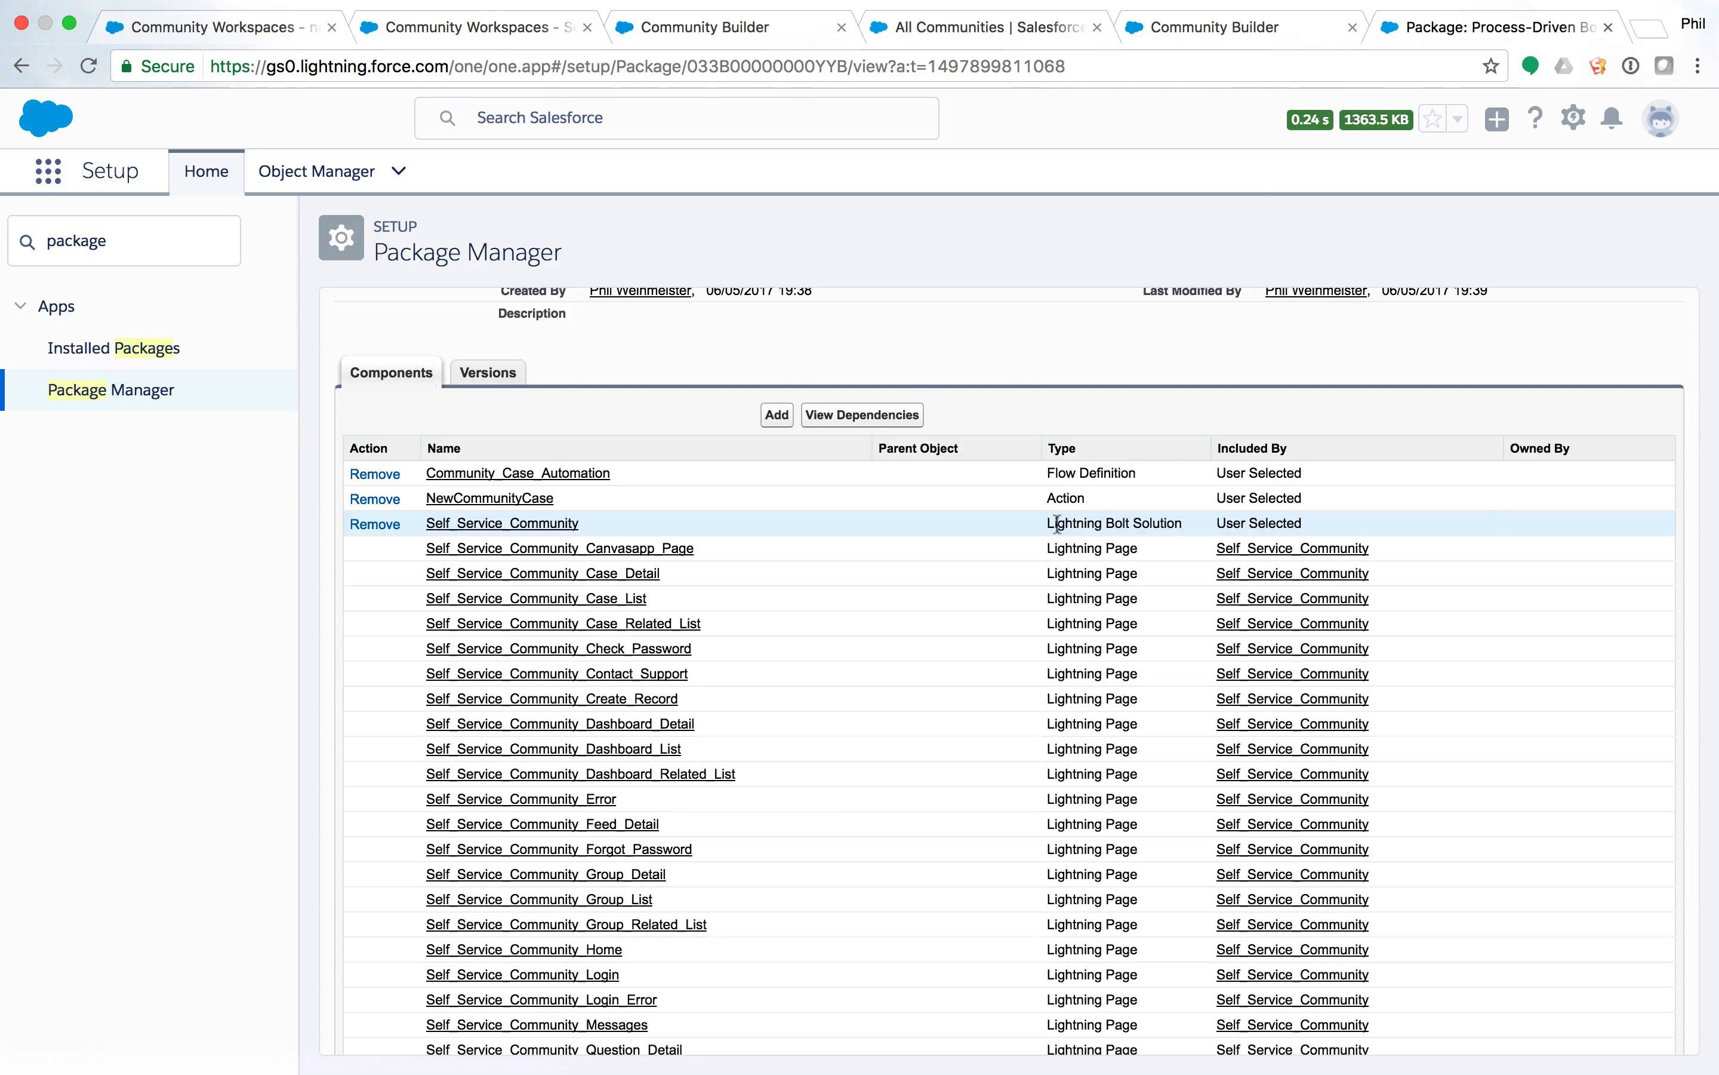
drag(1049, 521, 1181, 519)
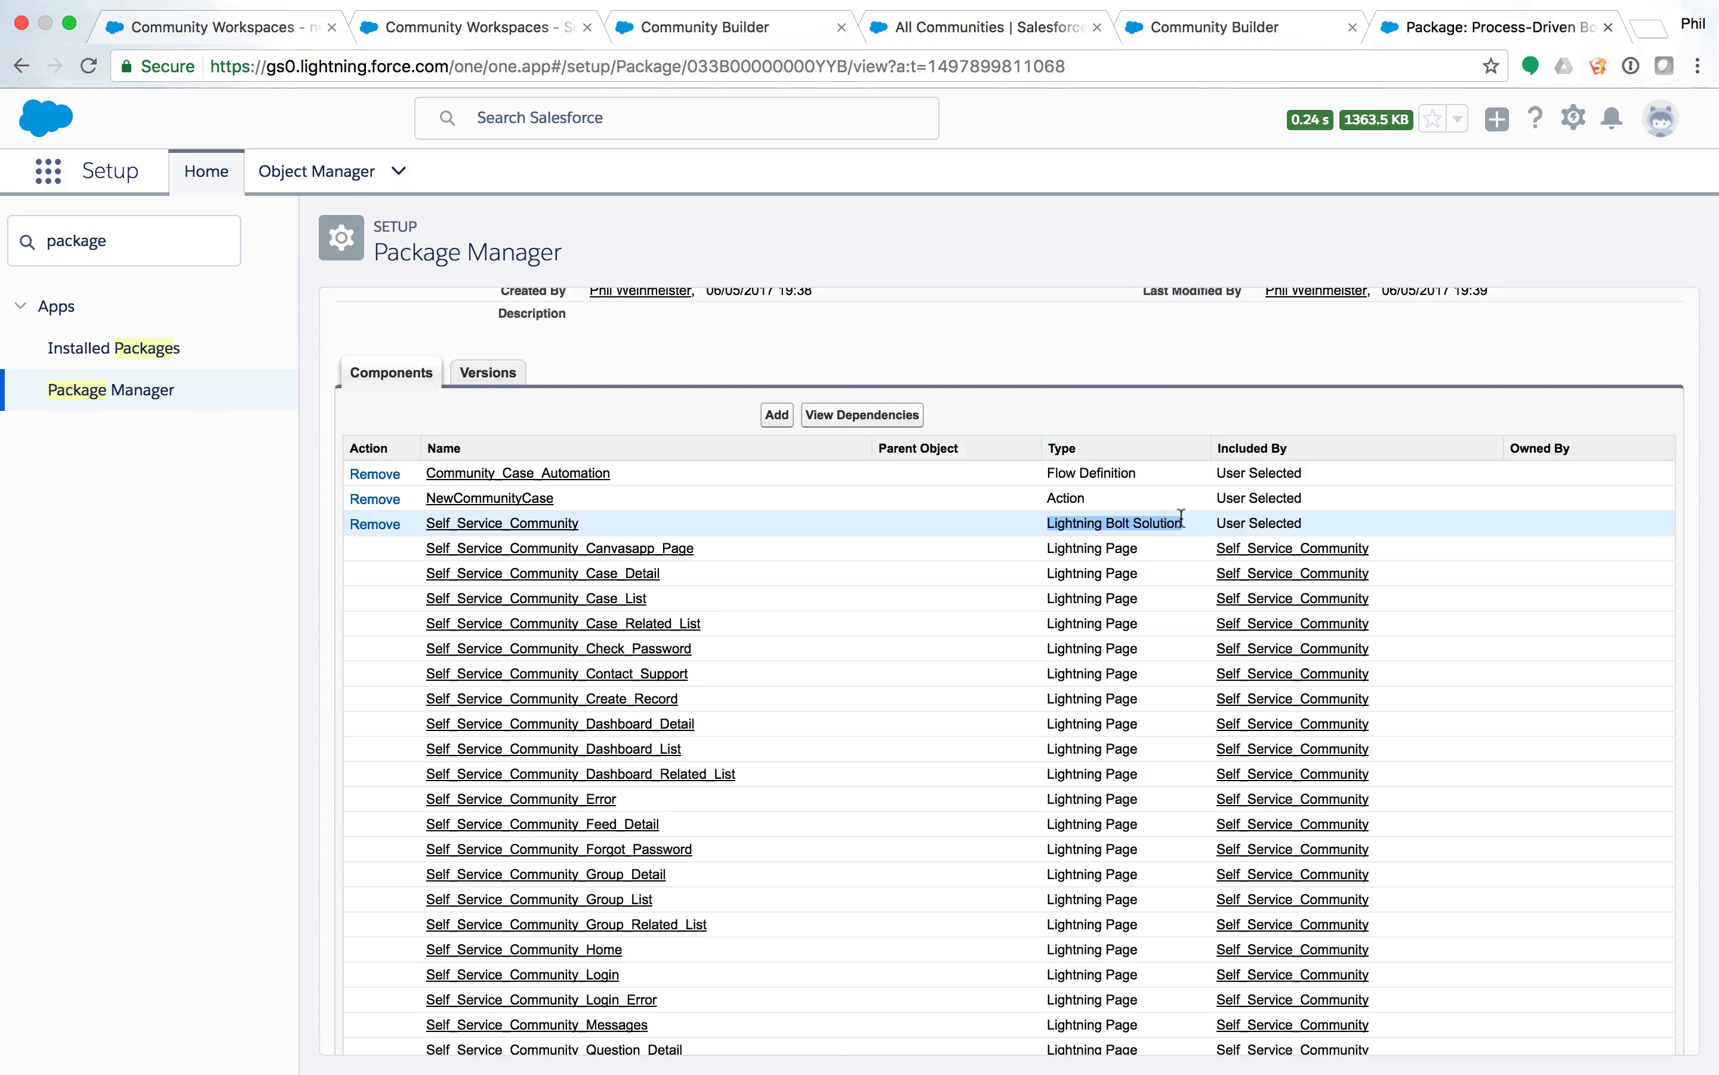
click(1049, 470)
drag(1049, 470, 1133, 473)
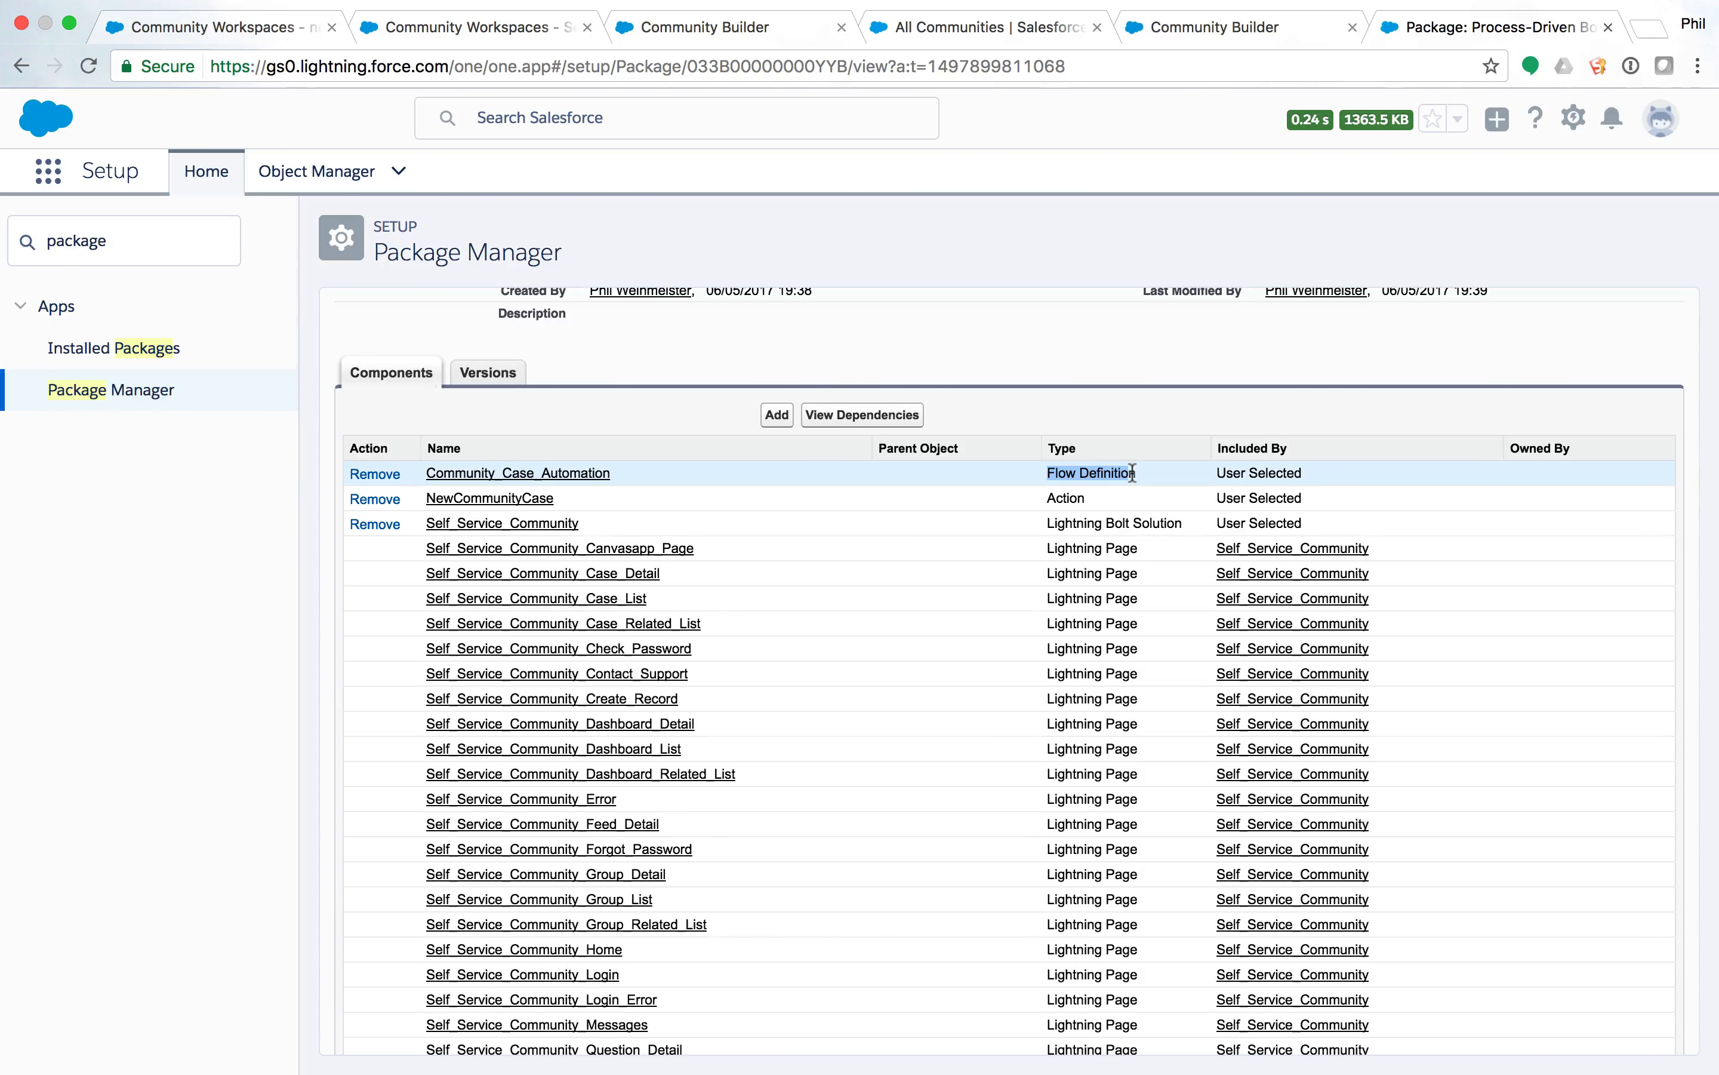
click(1061, 471)
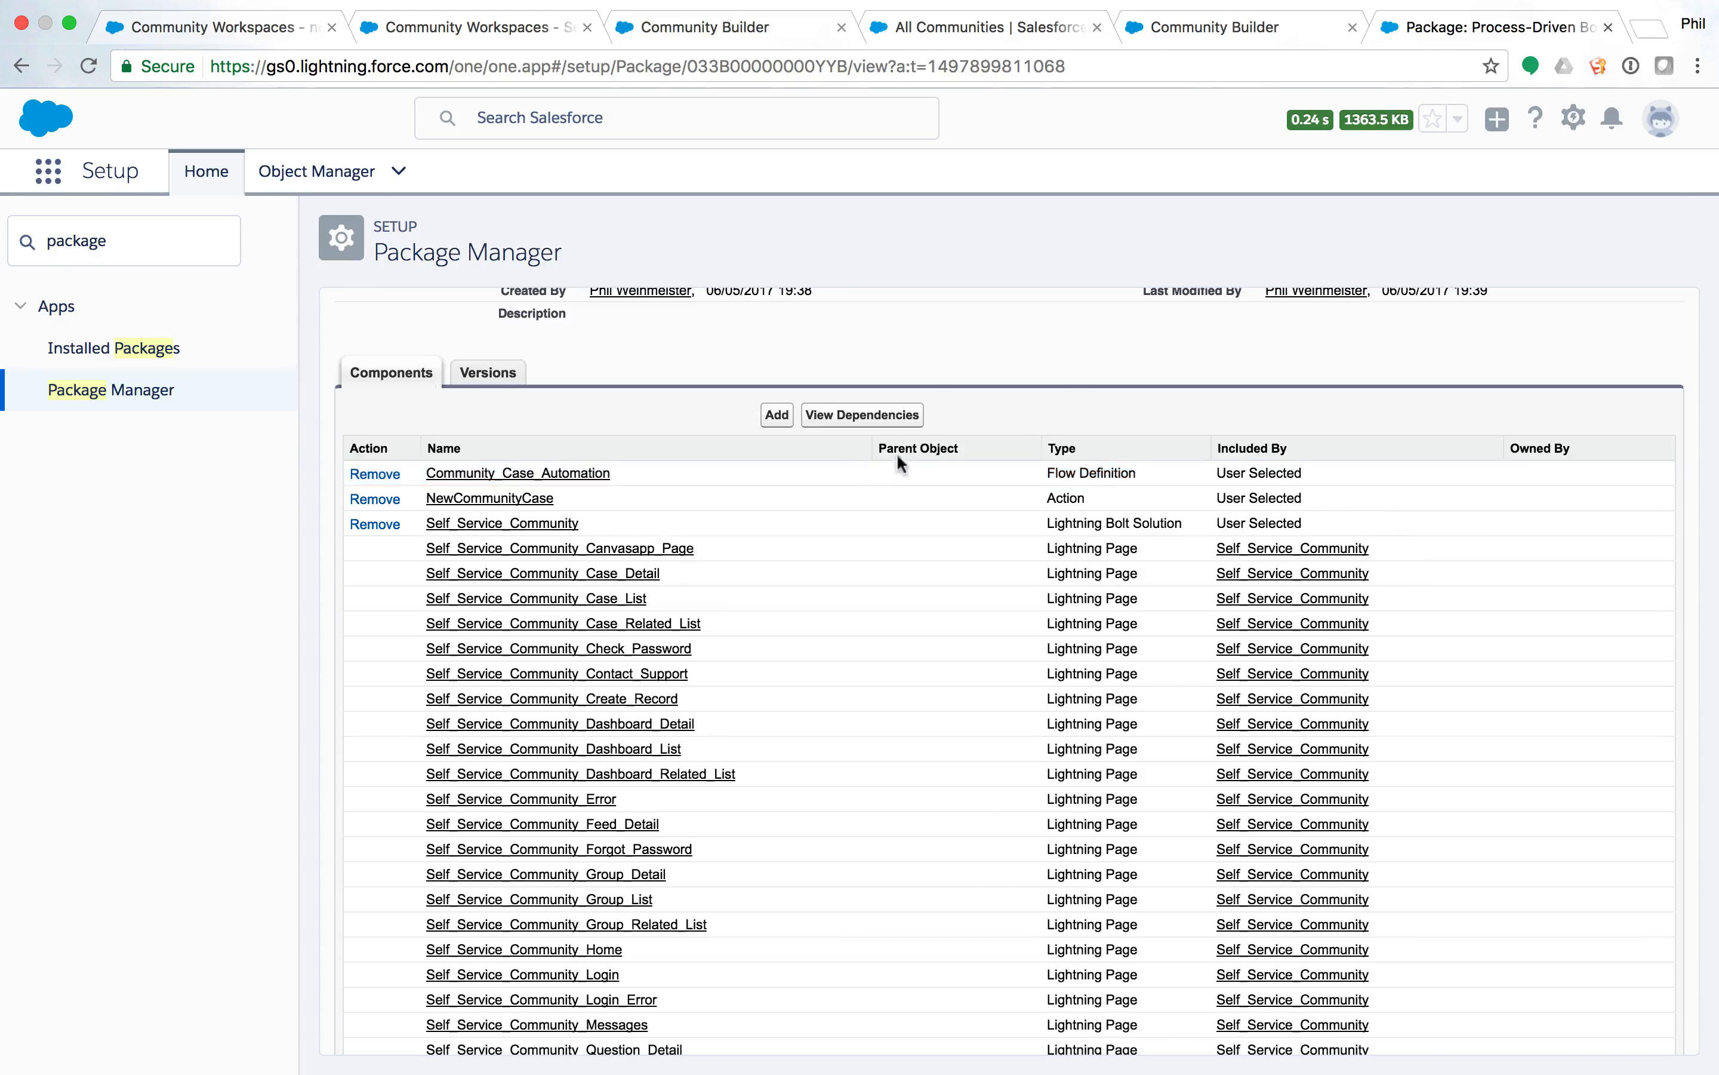
List the Flow Definition components in Add to Package, then cancel back to the package detail.
click(776, 419)
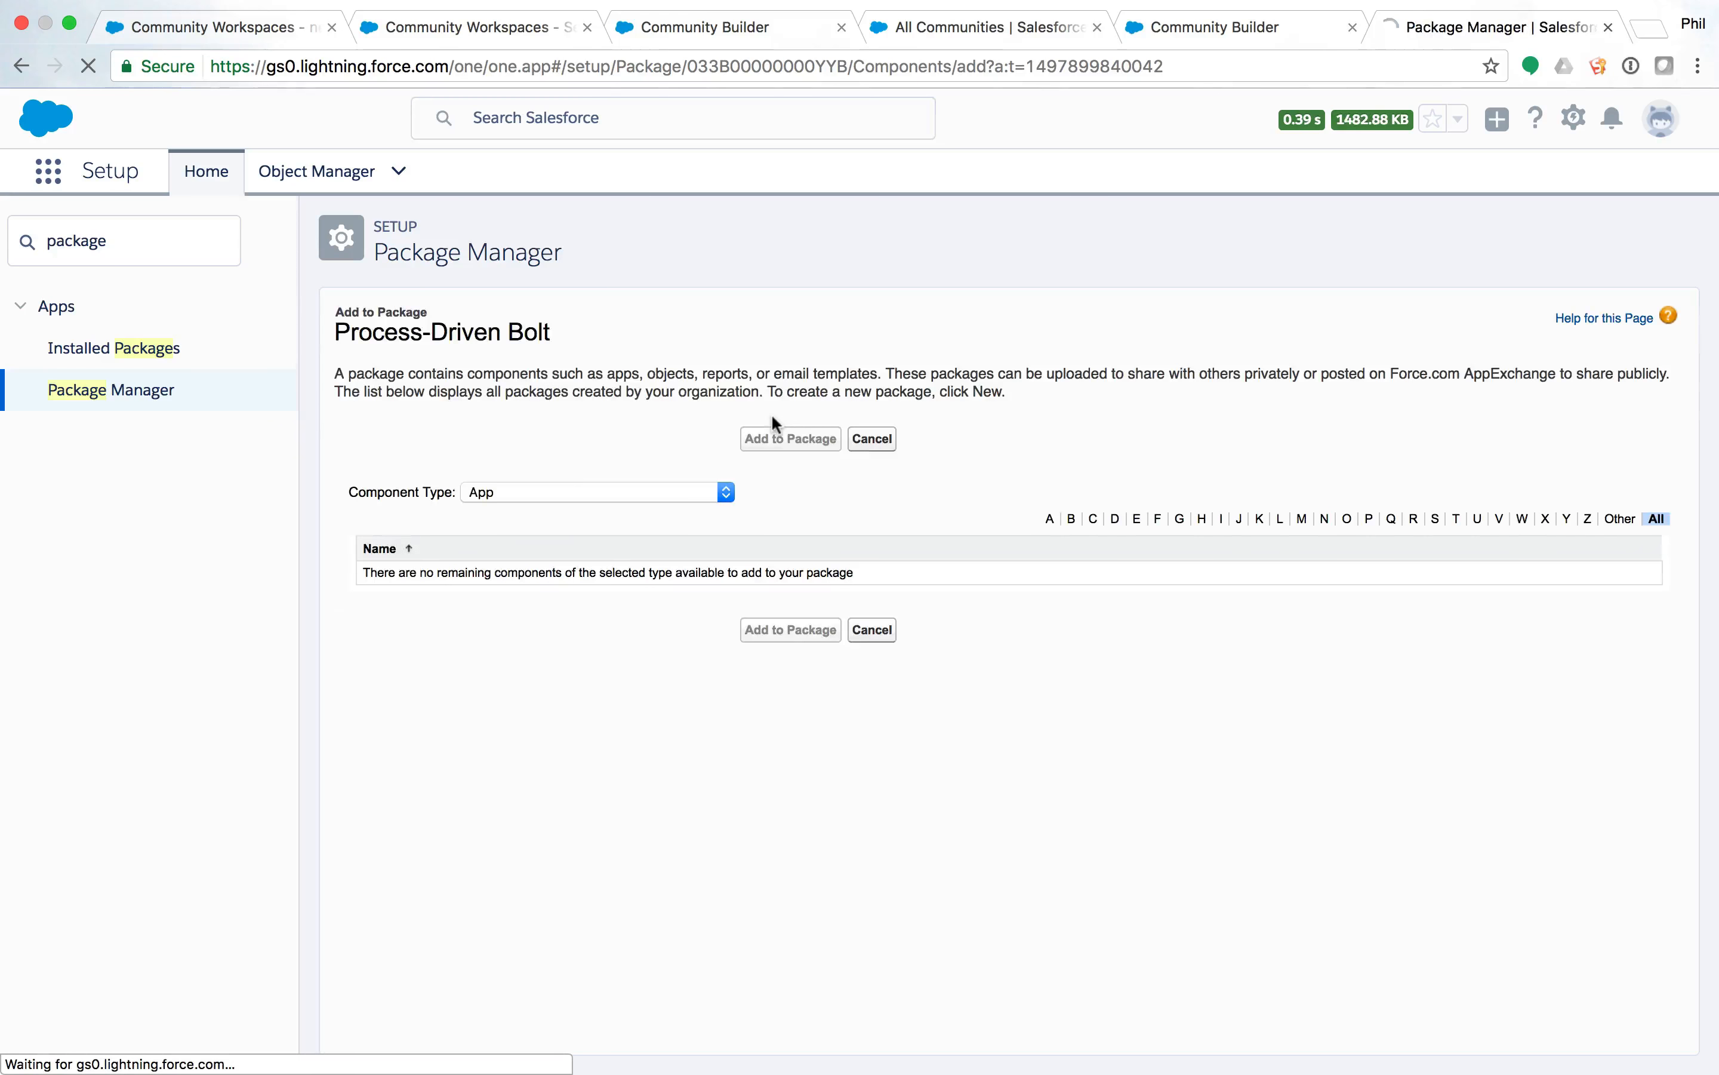
click(570, 486)
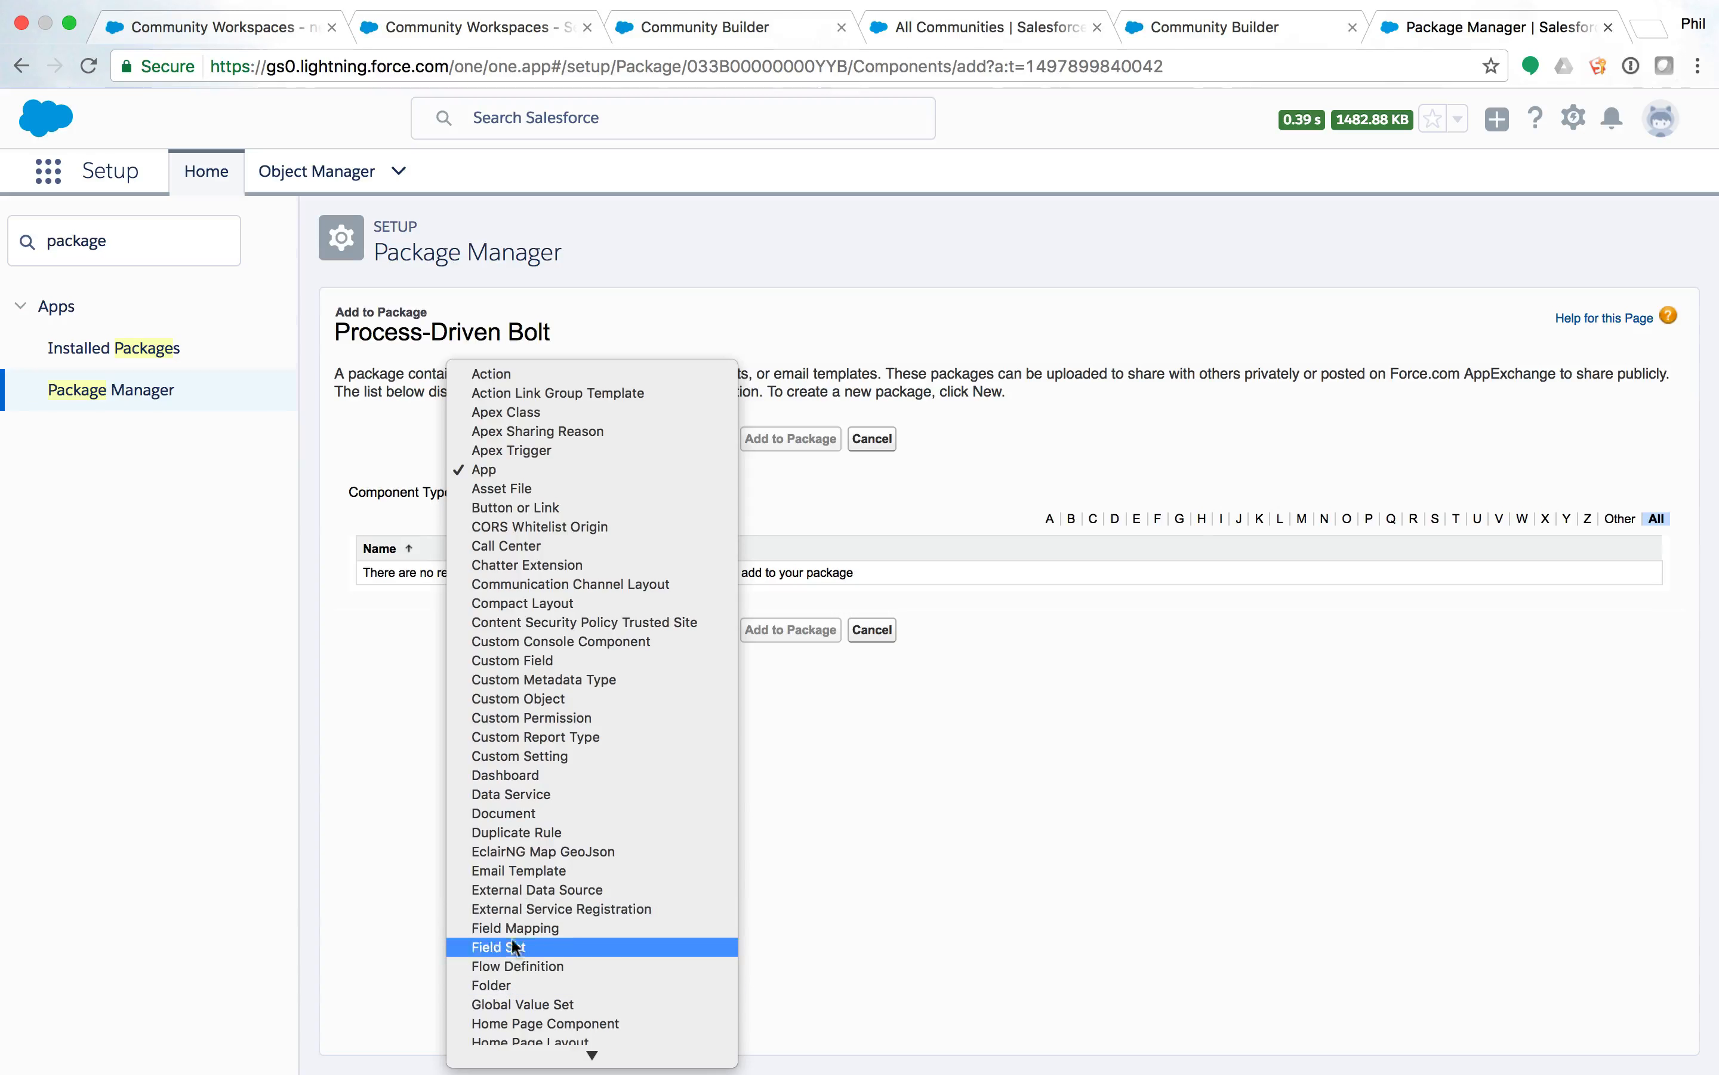
click(513, 967)
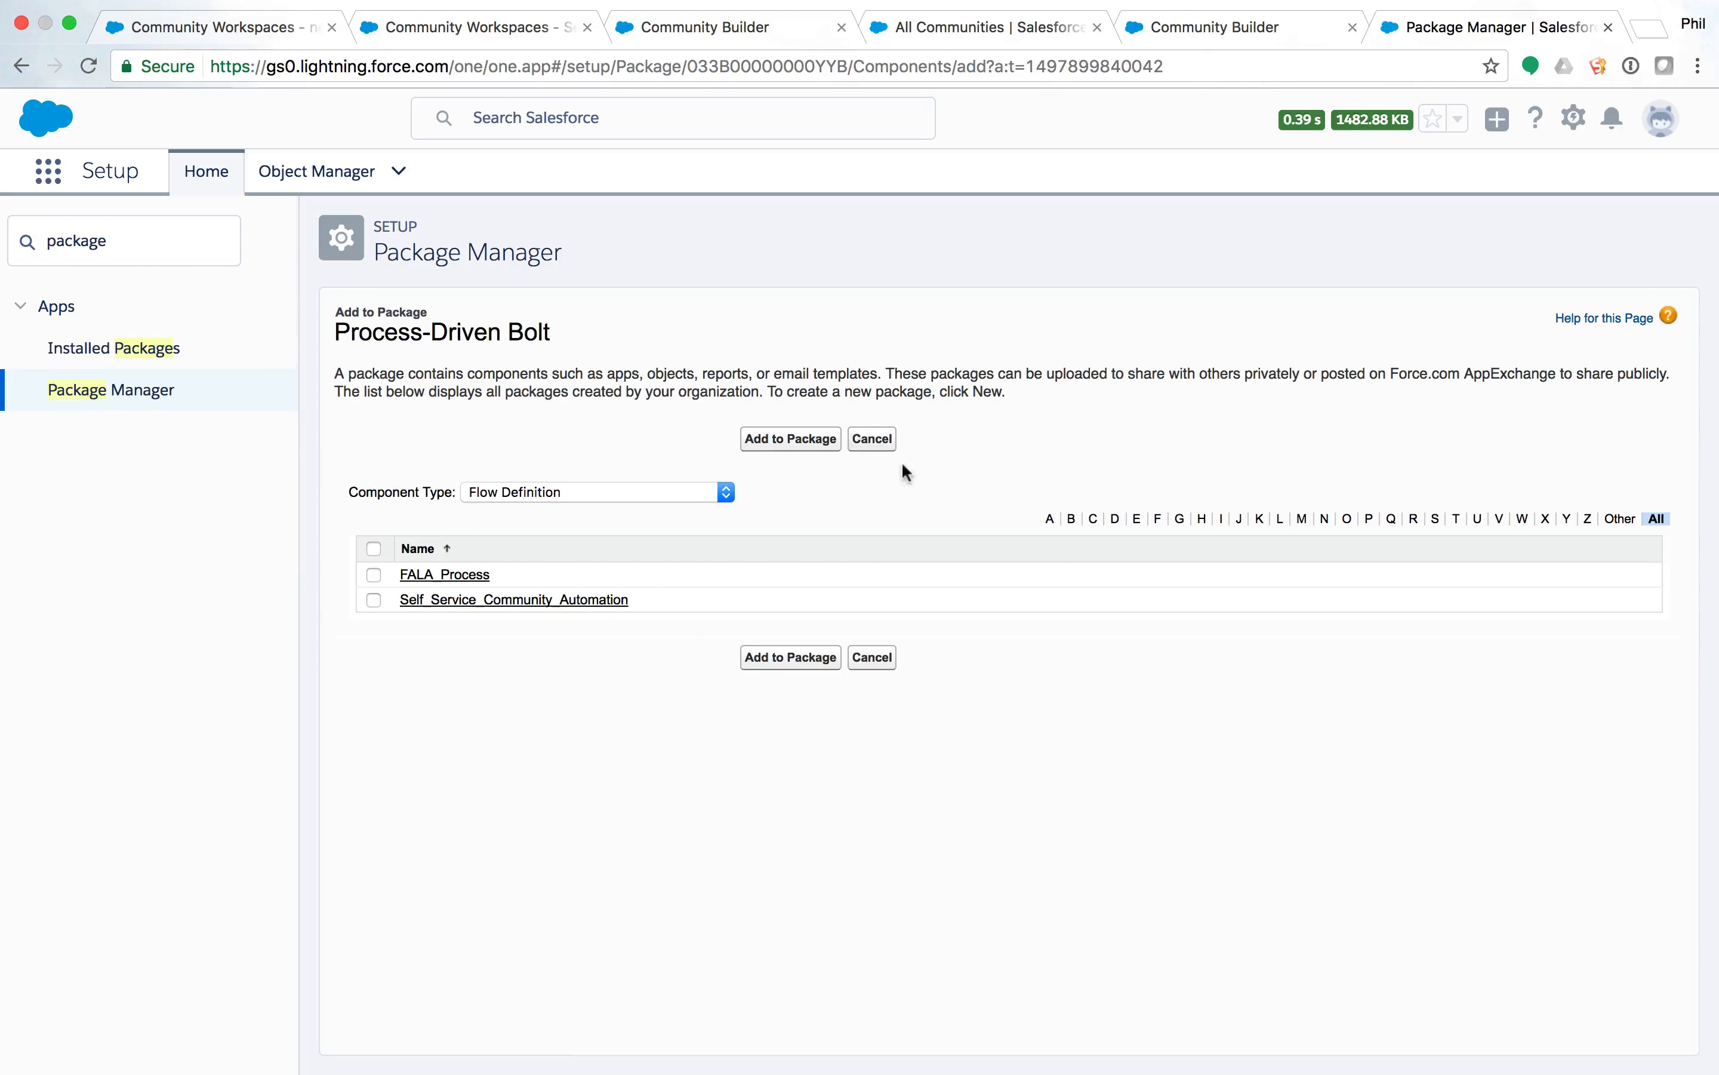
click(889, 444)
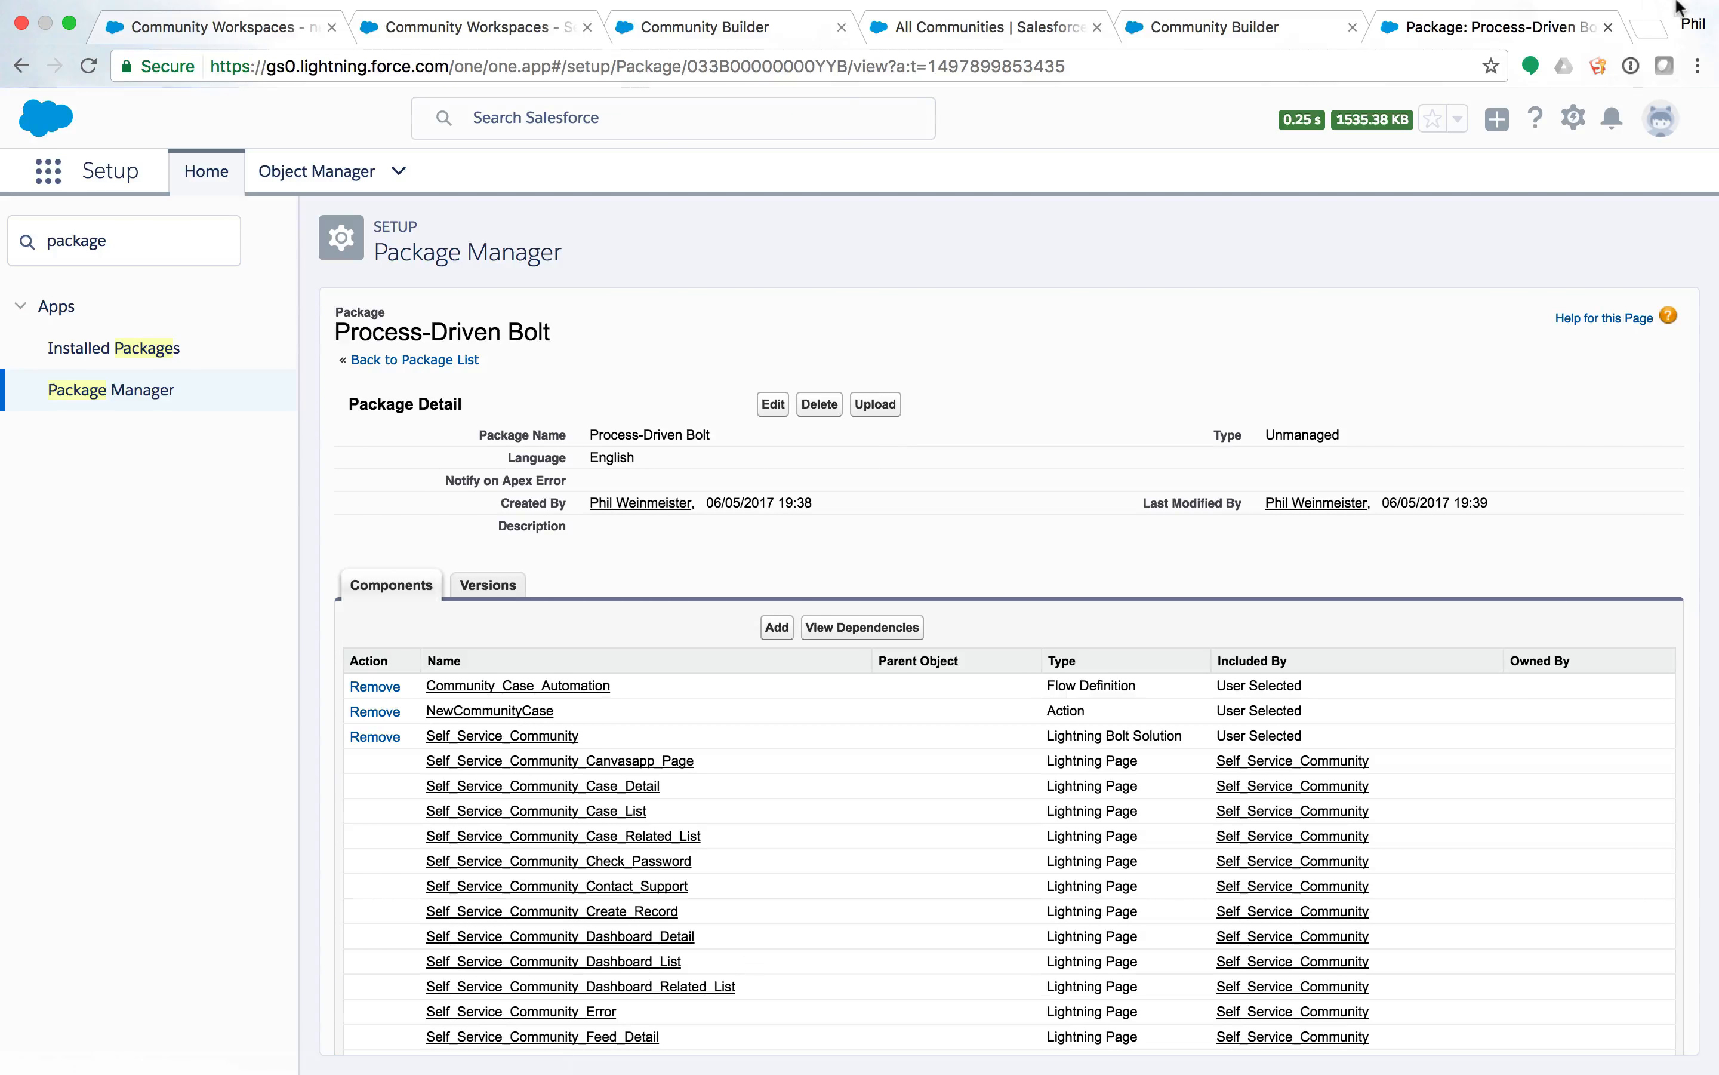
Log out of the current Salesforce org.
mouse_move(1650, 39)
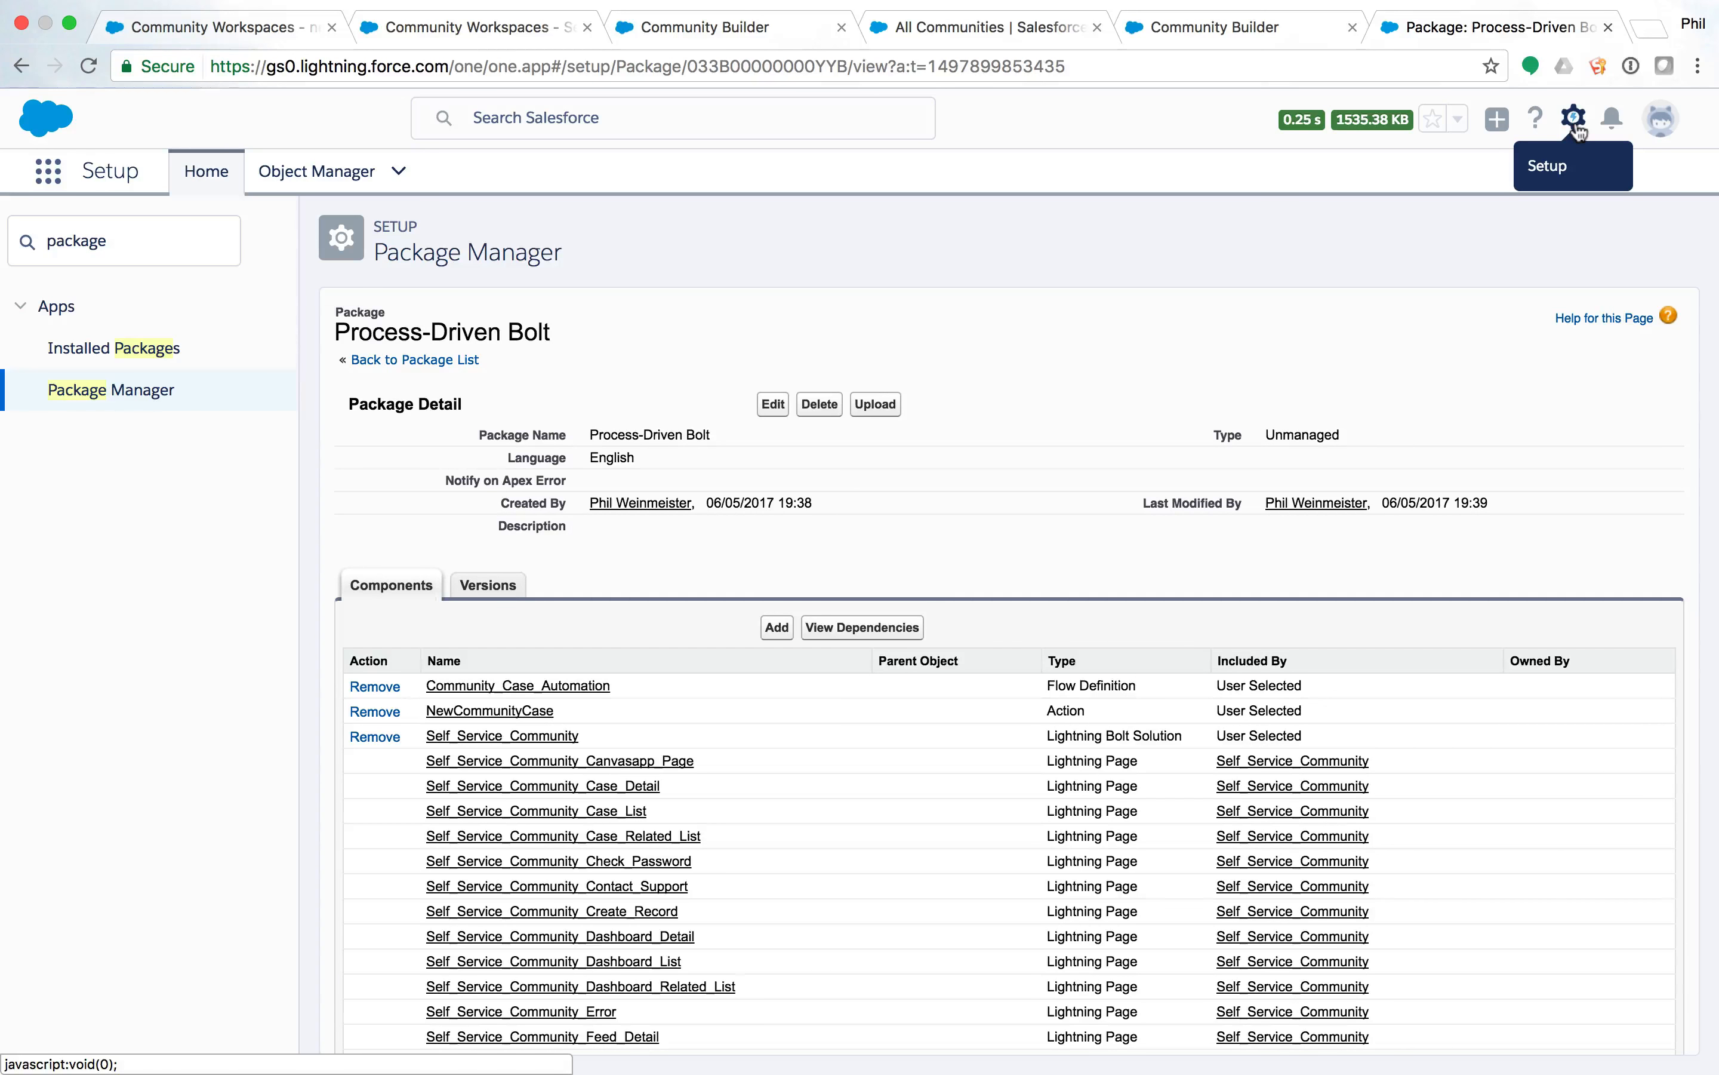
click(1661, 118)
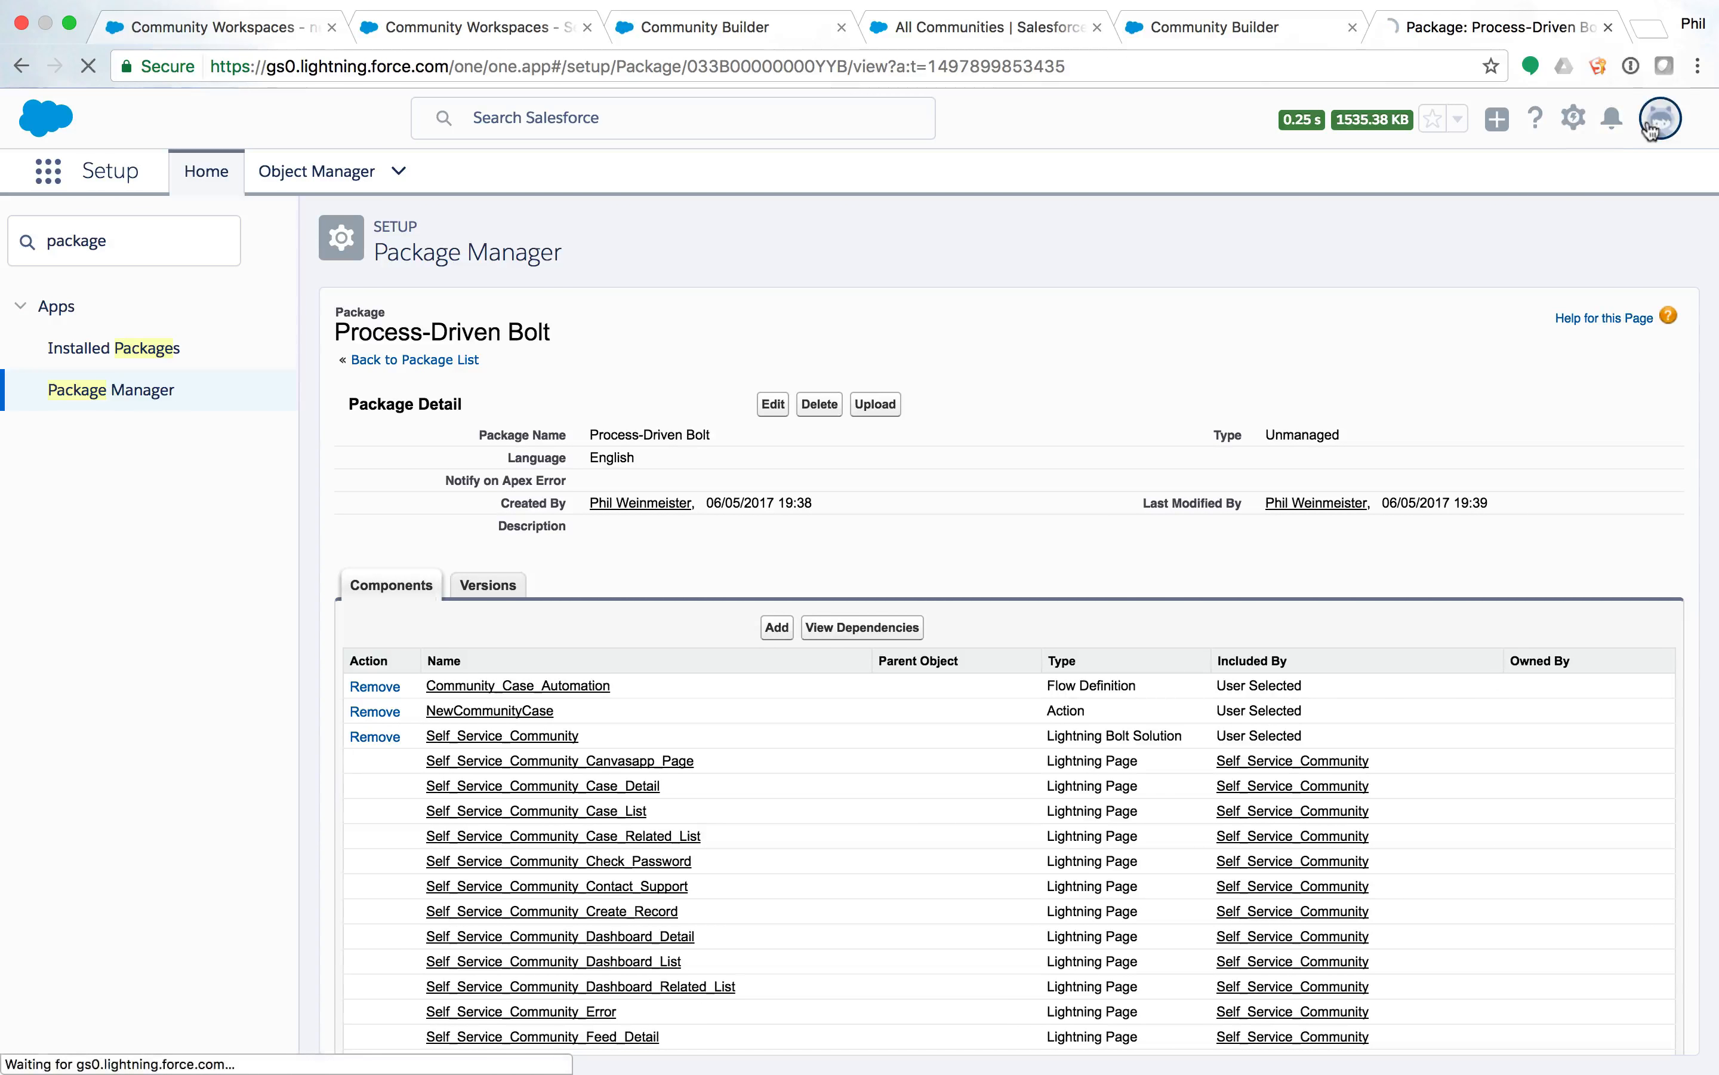
click(1468, 243)
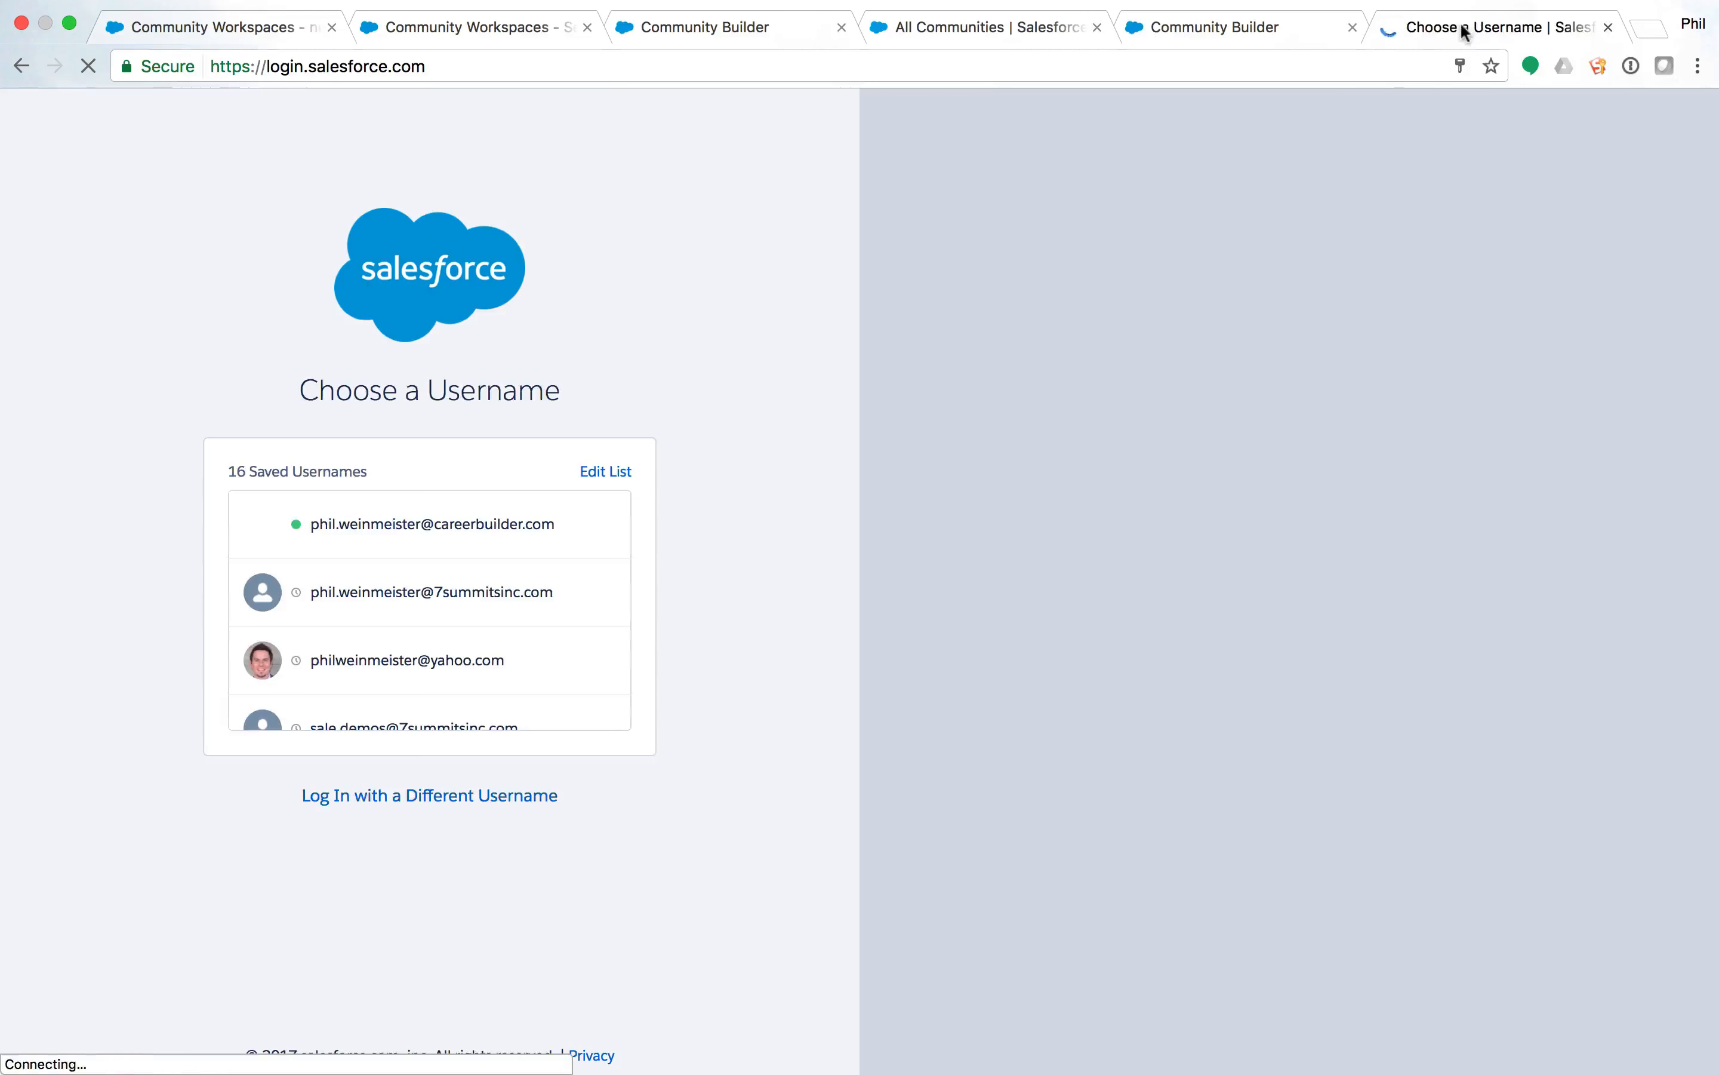
Close all other tabs and load the GSO Demo org in a fresh tab.
right_click(1462, 30)
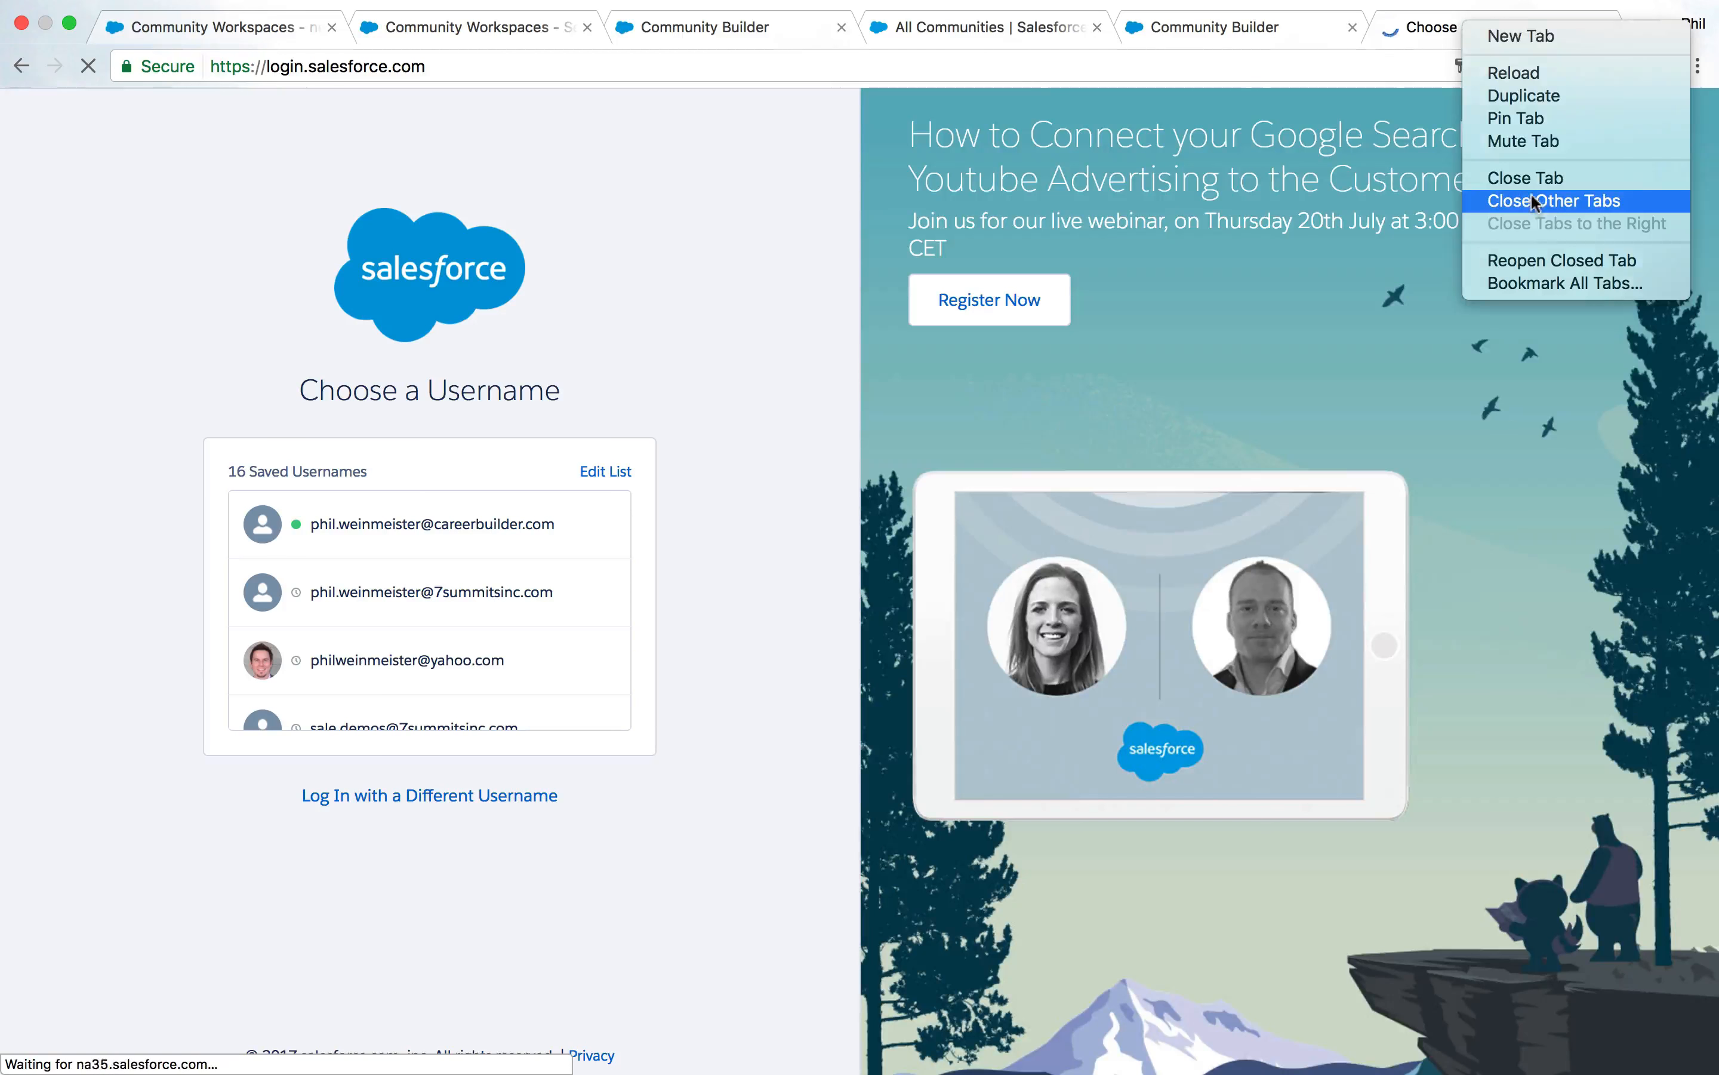
click(1536, 200)
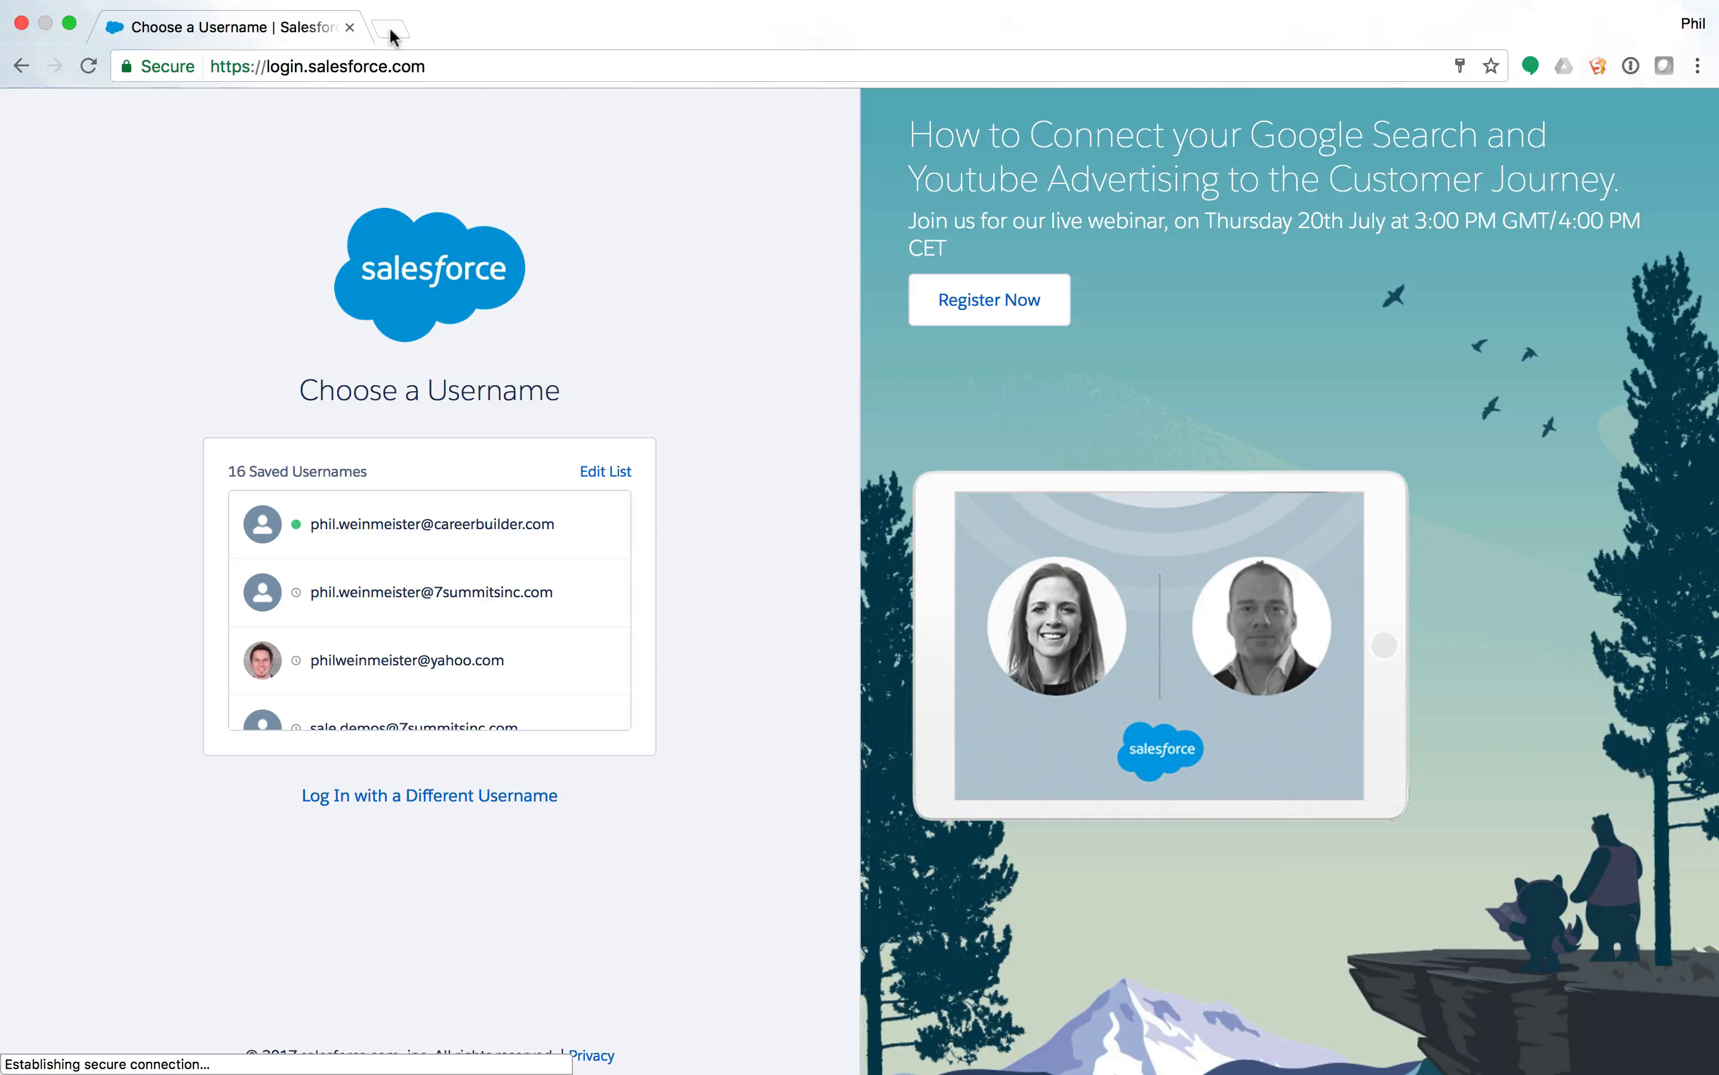
click(385, 33)
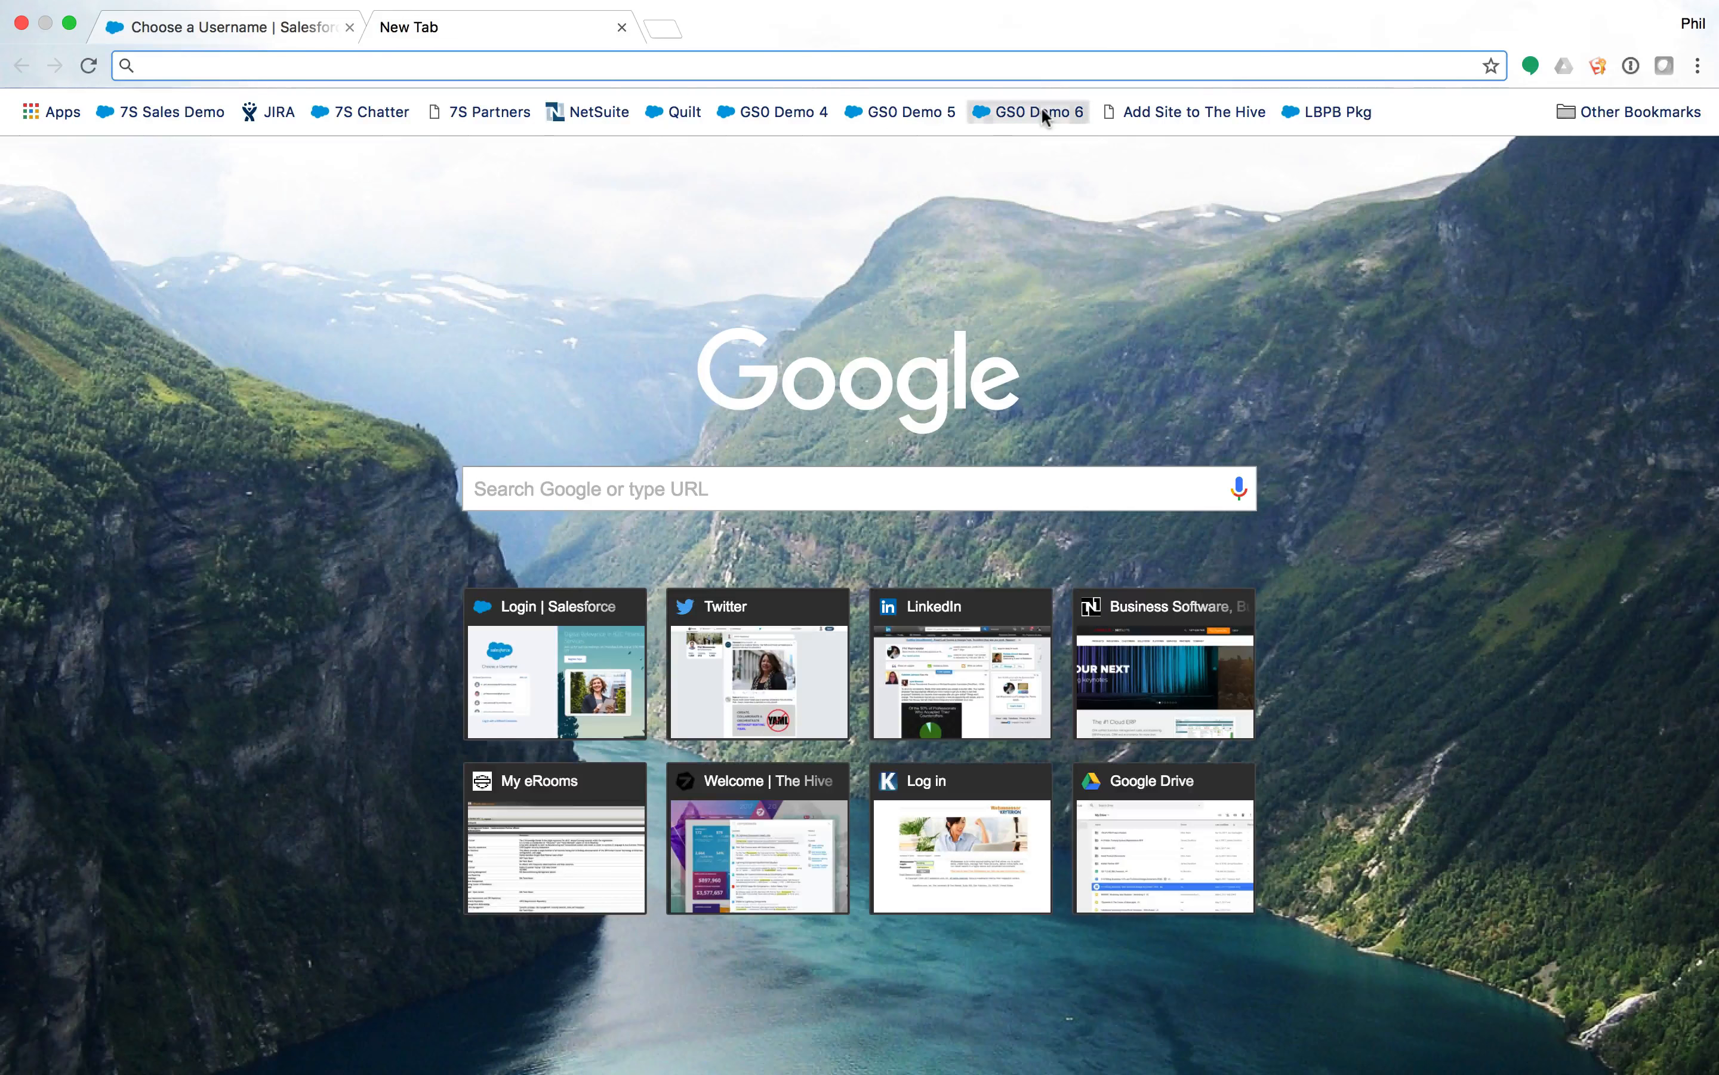
click(1041, 108)
Close the old login tab and open All Communities via a 'comm' Quick Find search.
click(350, 27)
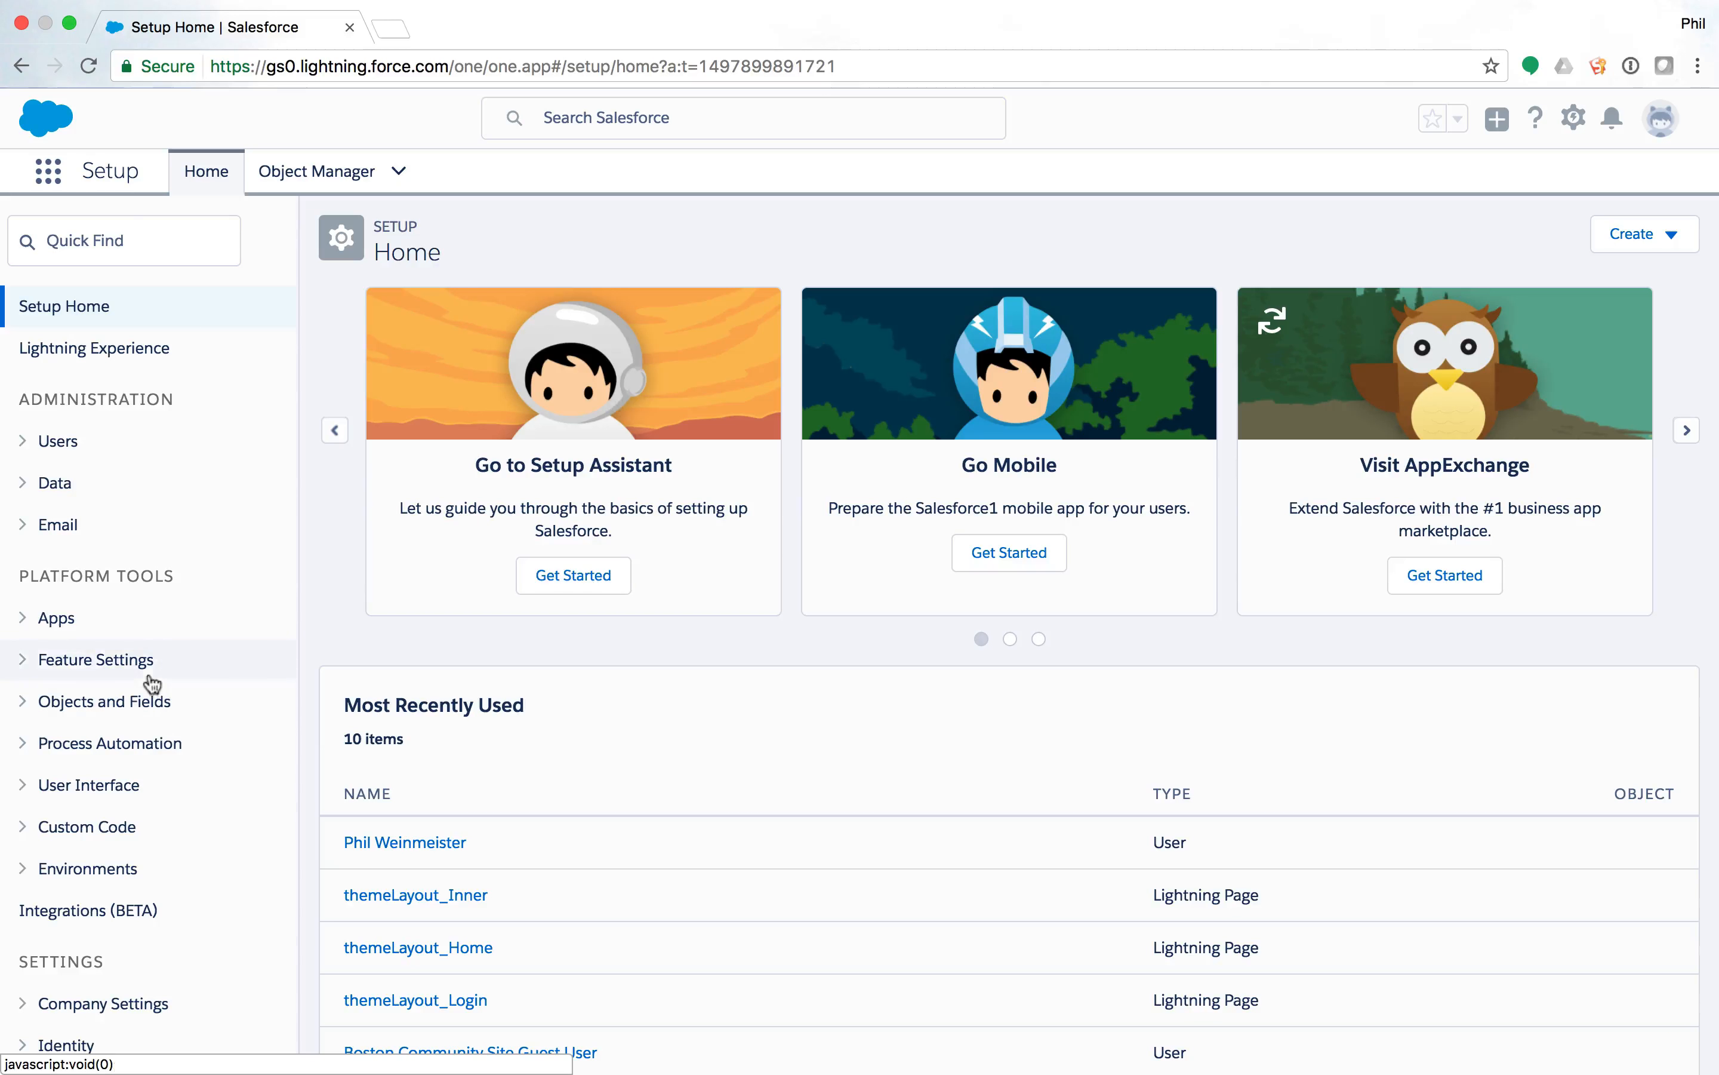
scroll(110, 447, down, 3)
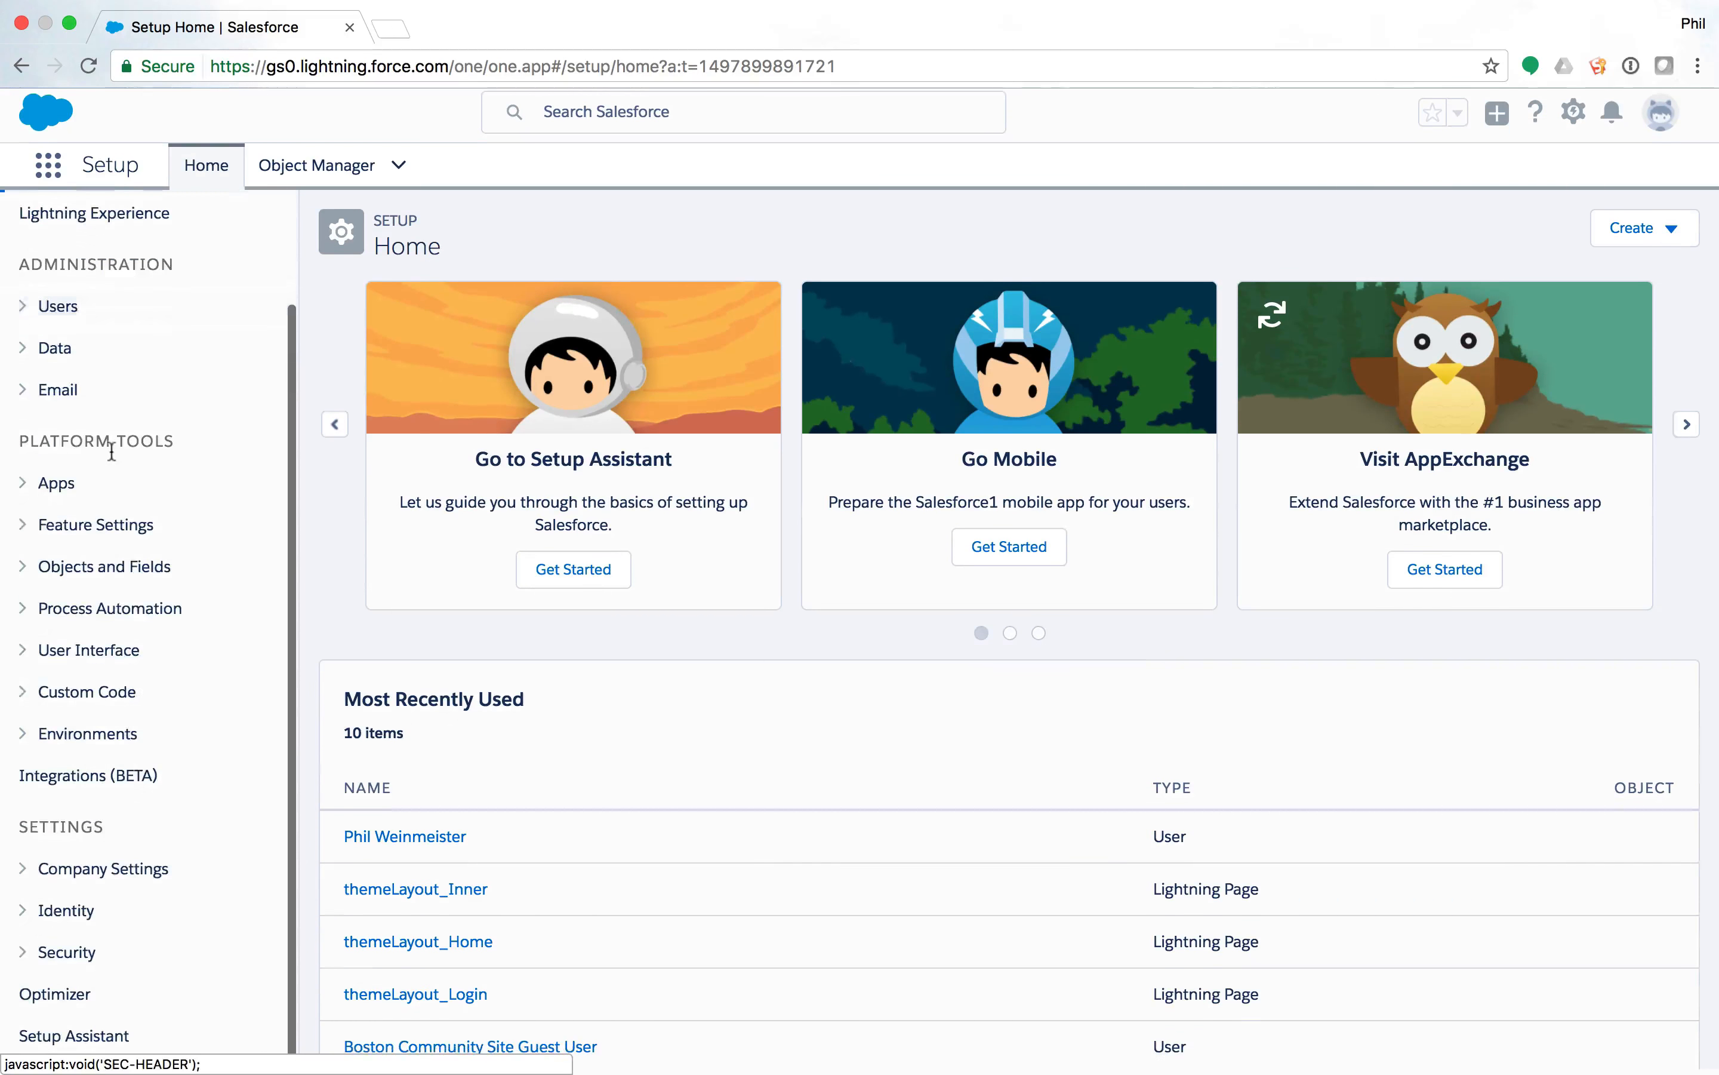
scroll(78, 376, up, 4)
click(82, 242)
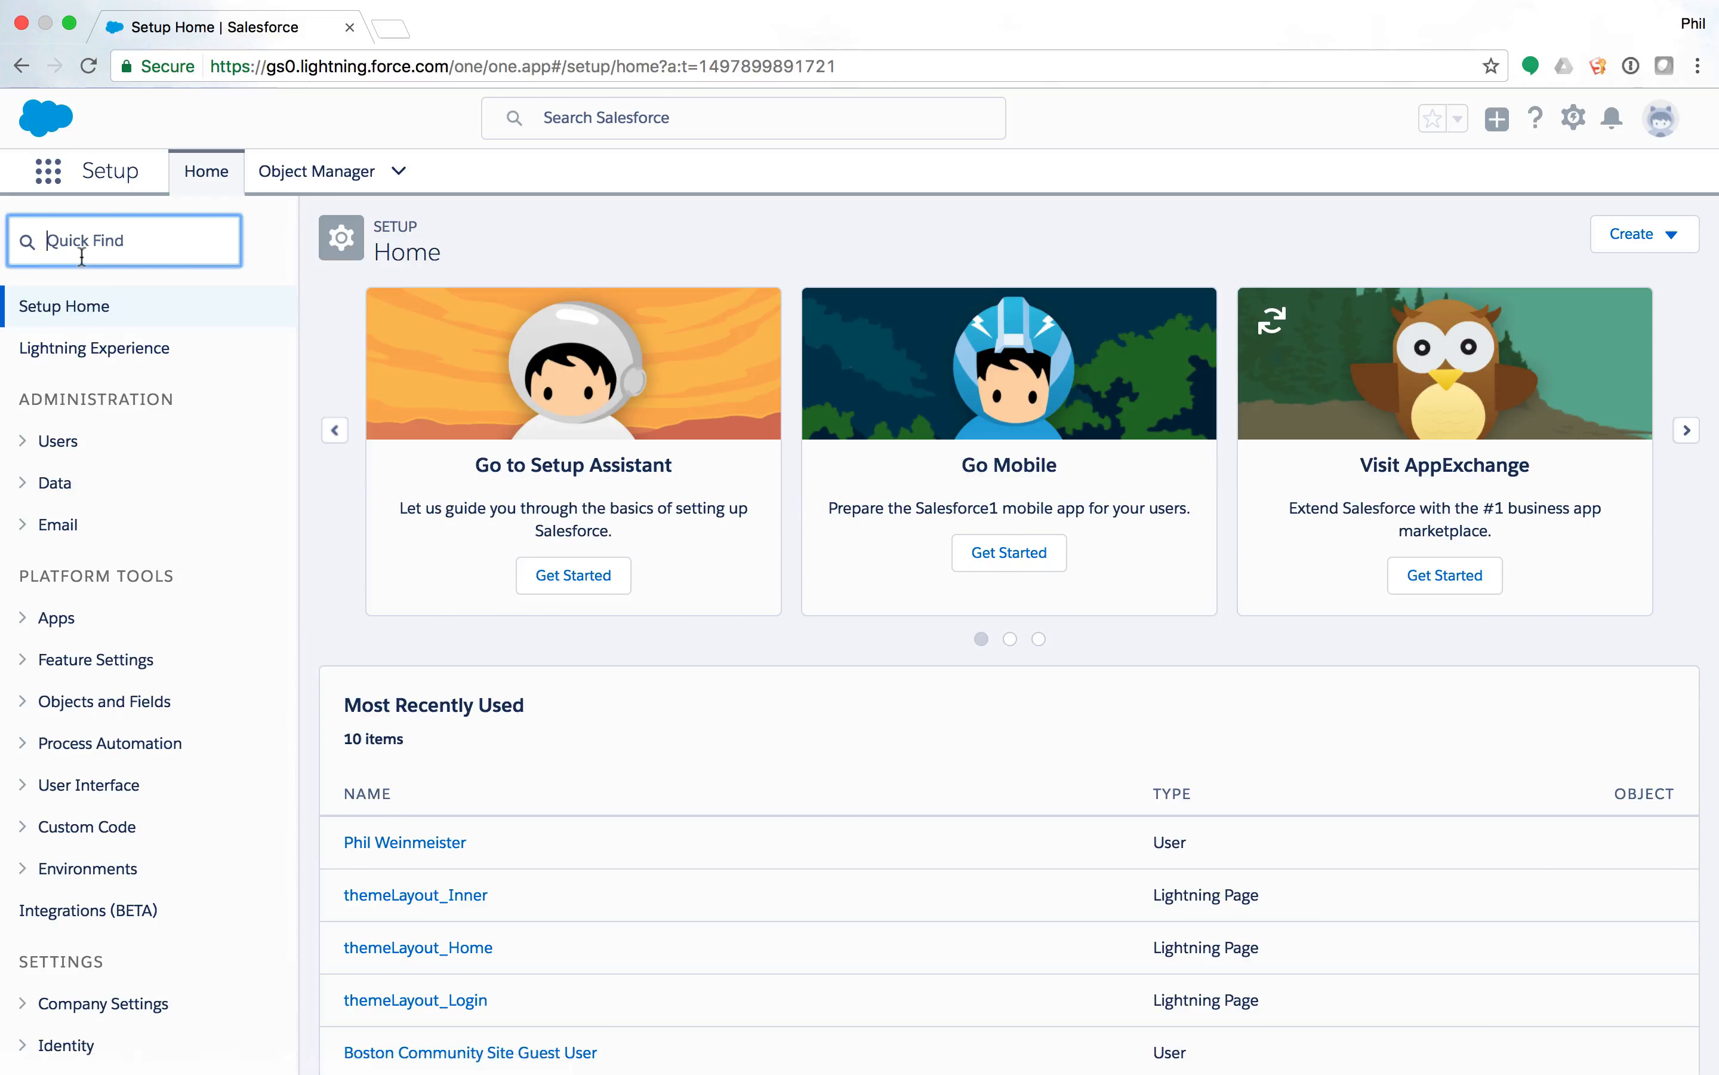
text(comm)
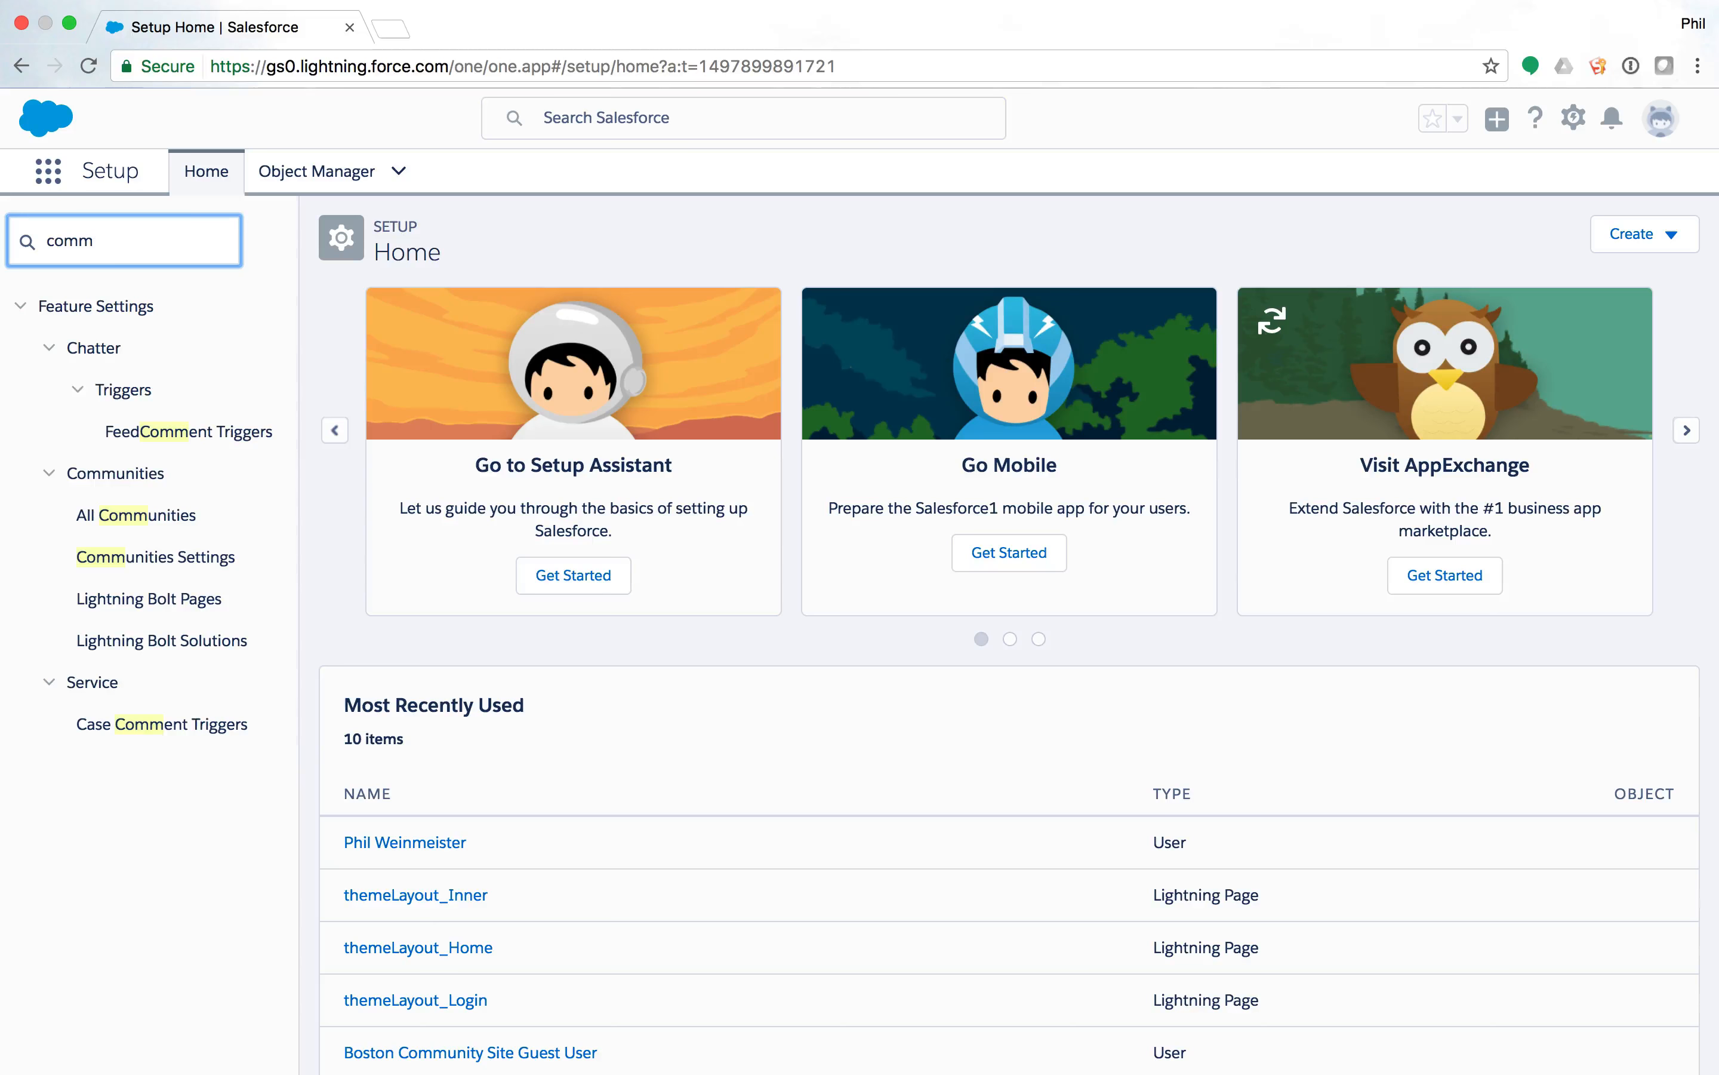
click(157, 517)
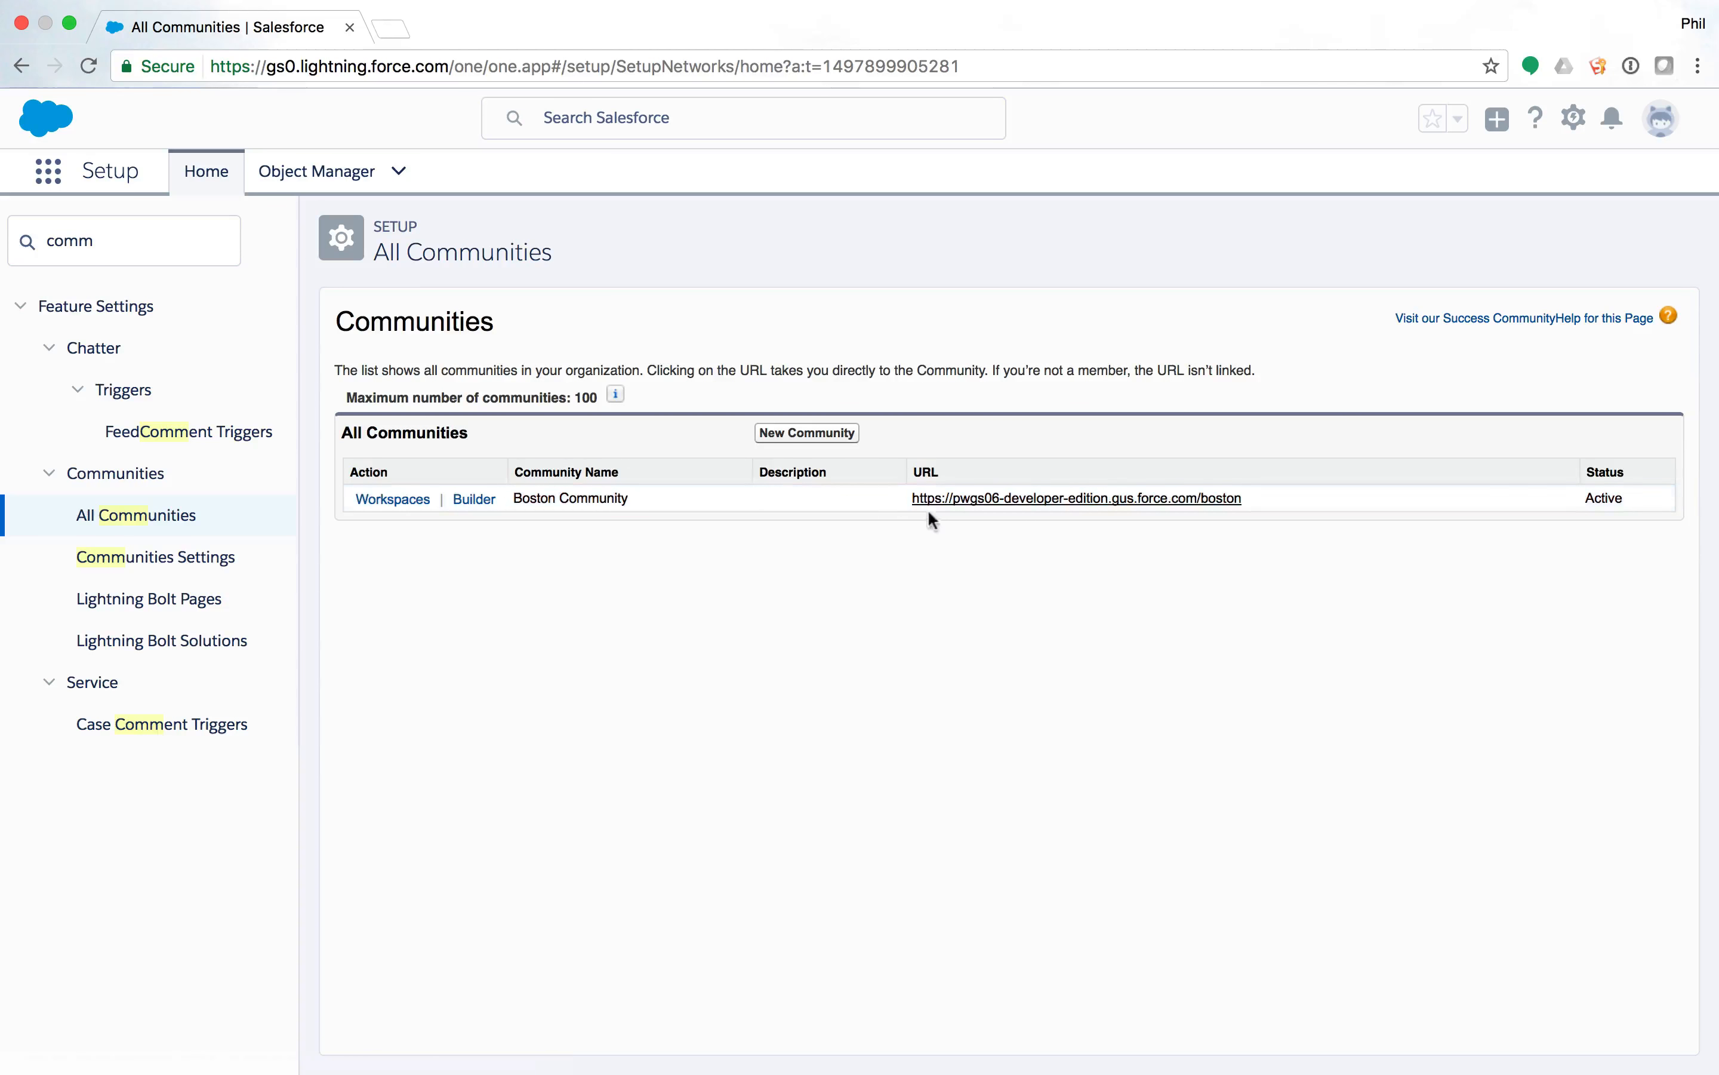
On Boston Community, submit a Quick Case with subject 'This is a test' and description 'This is also a test'.
click(957, 500)
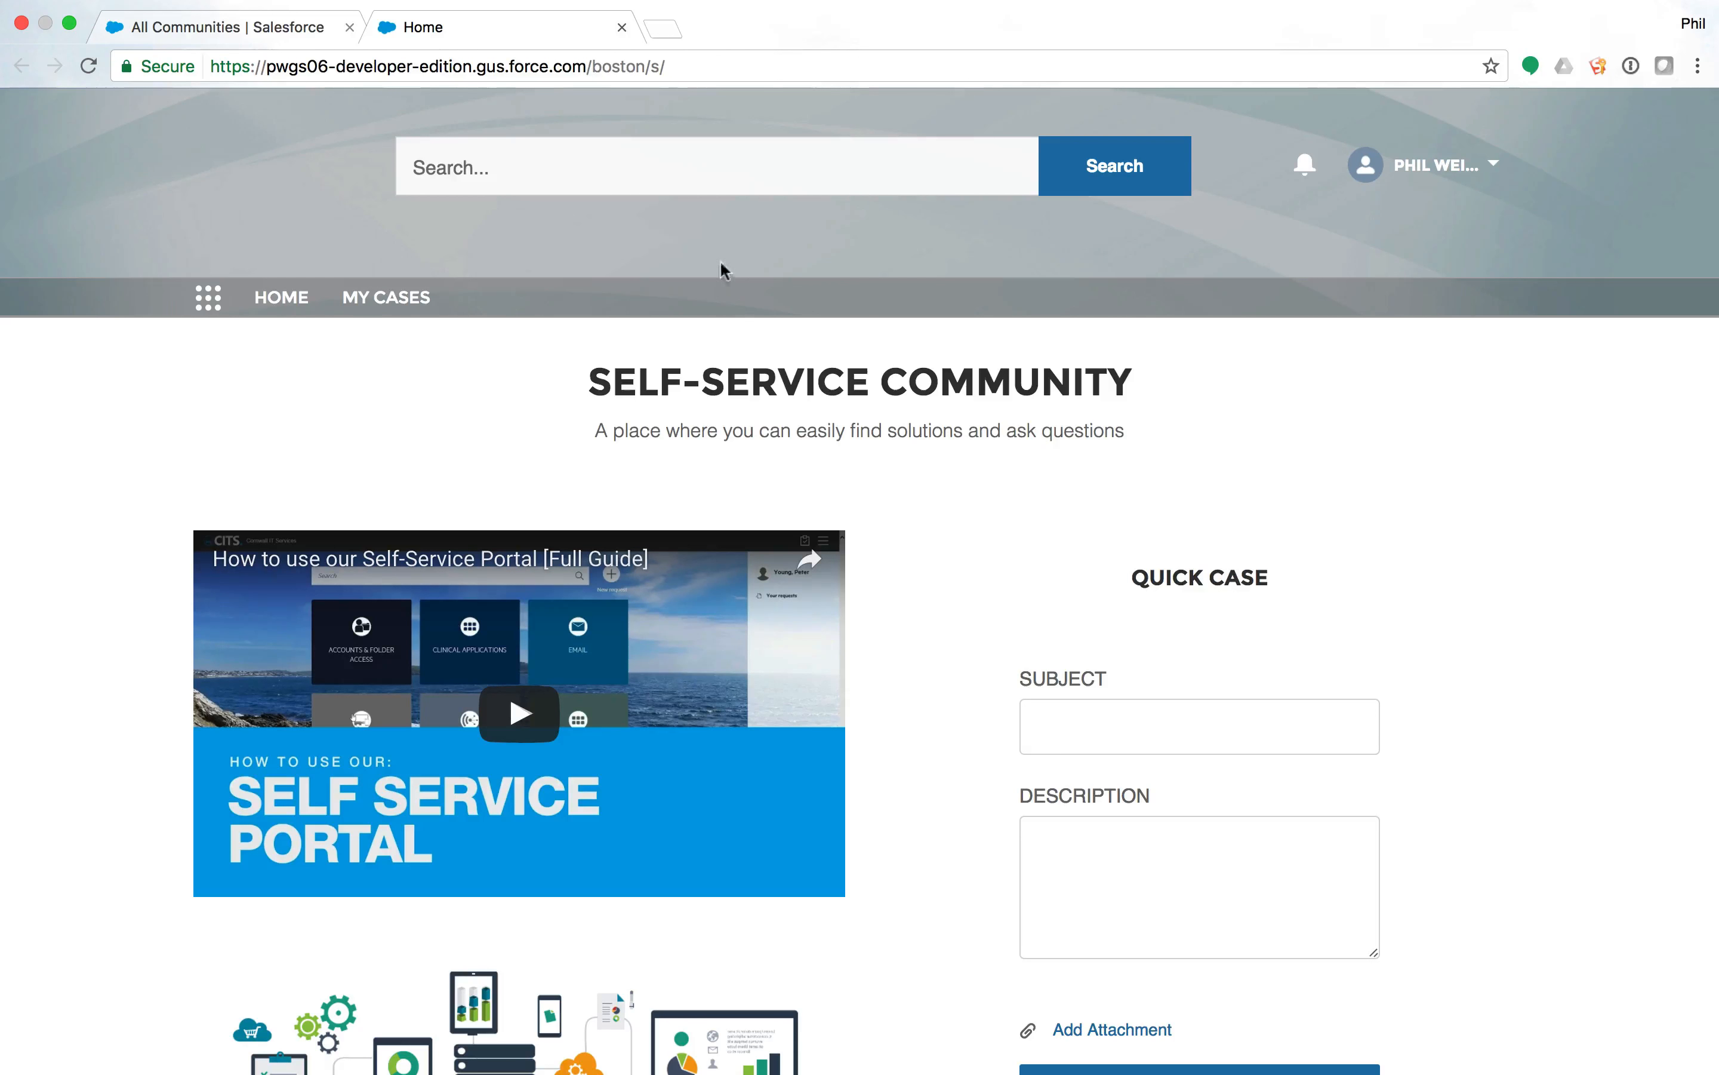
scroll(1069, 402, down, 2)
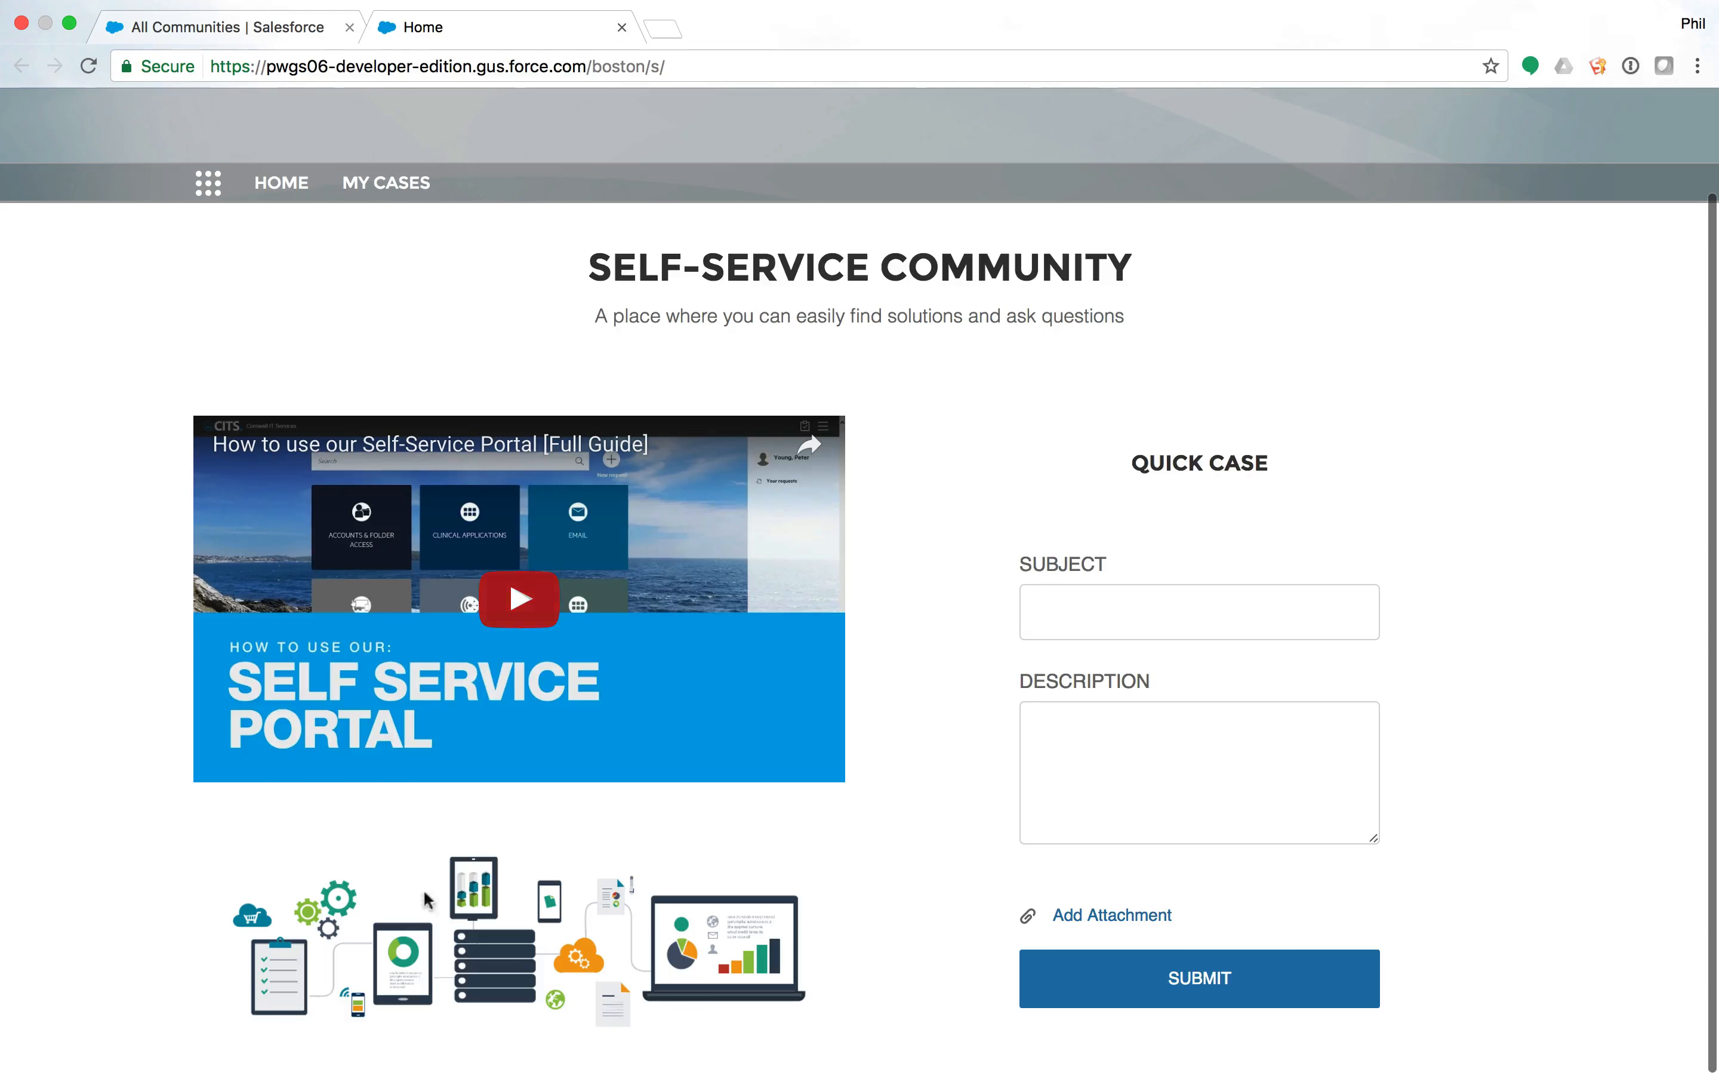
click(1163, 618)
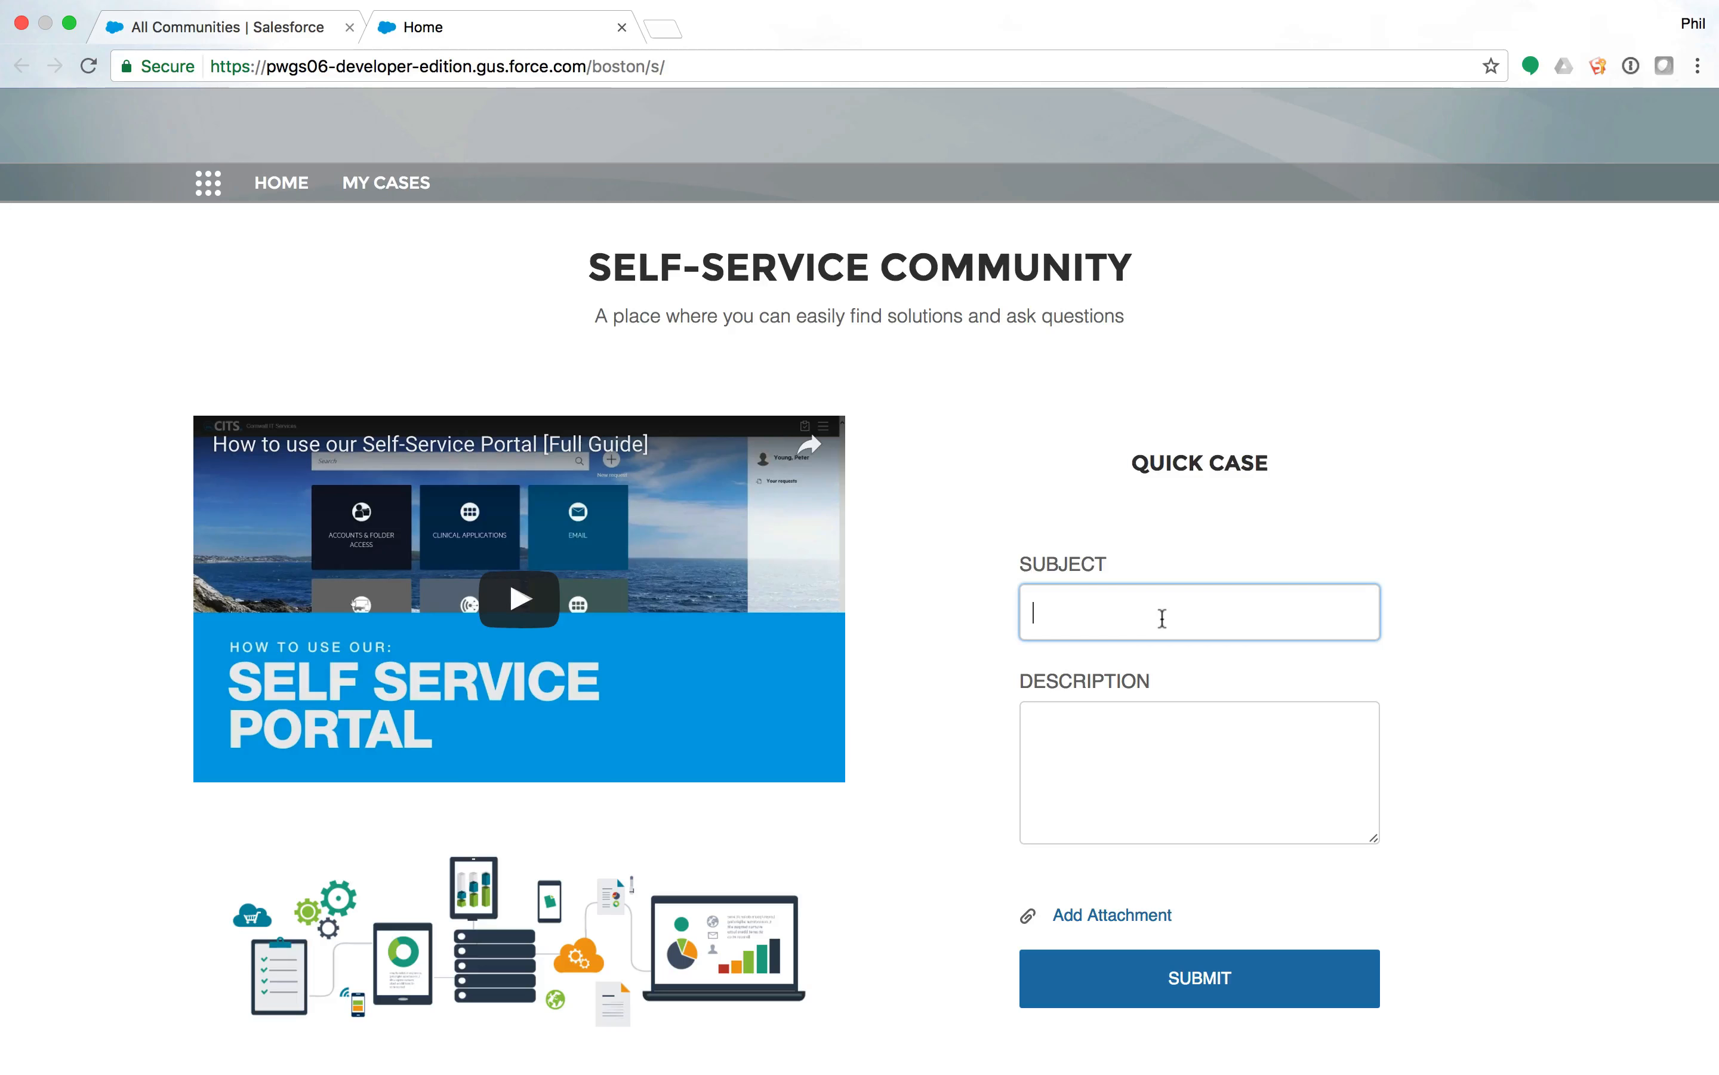
text(This is a test)
key(Tab)
text(This is also)
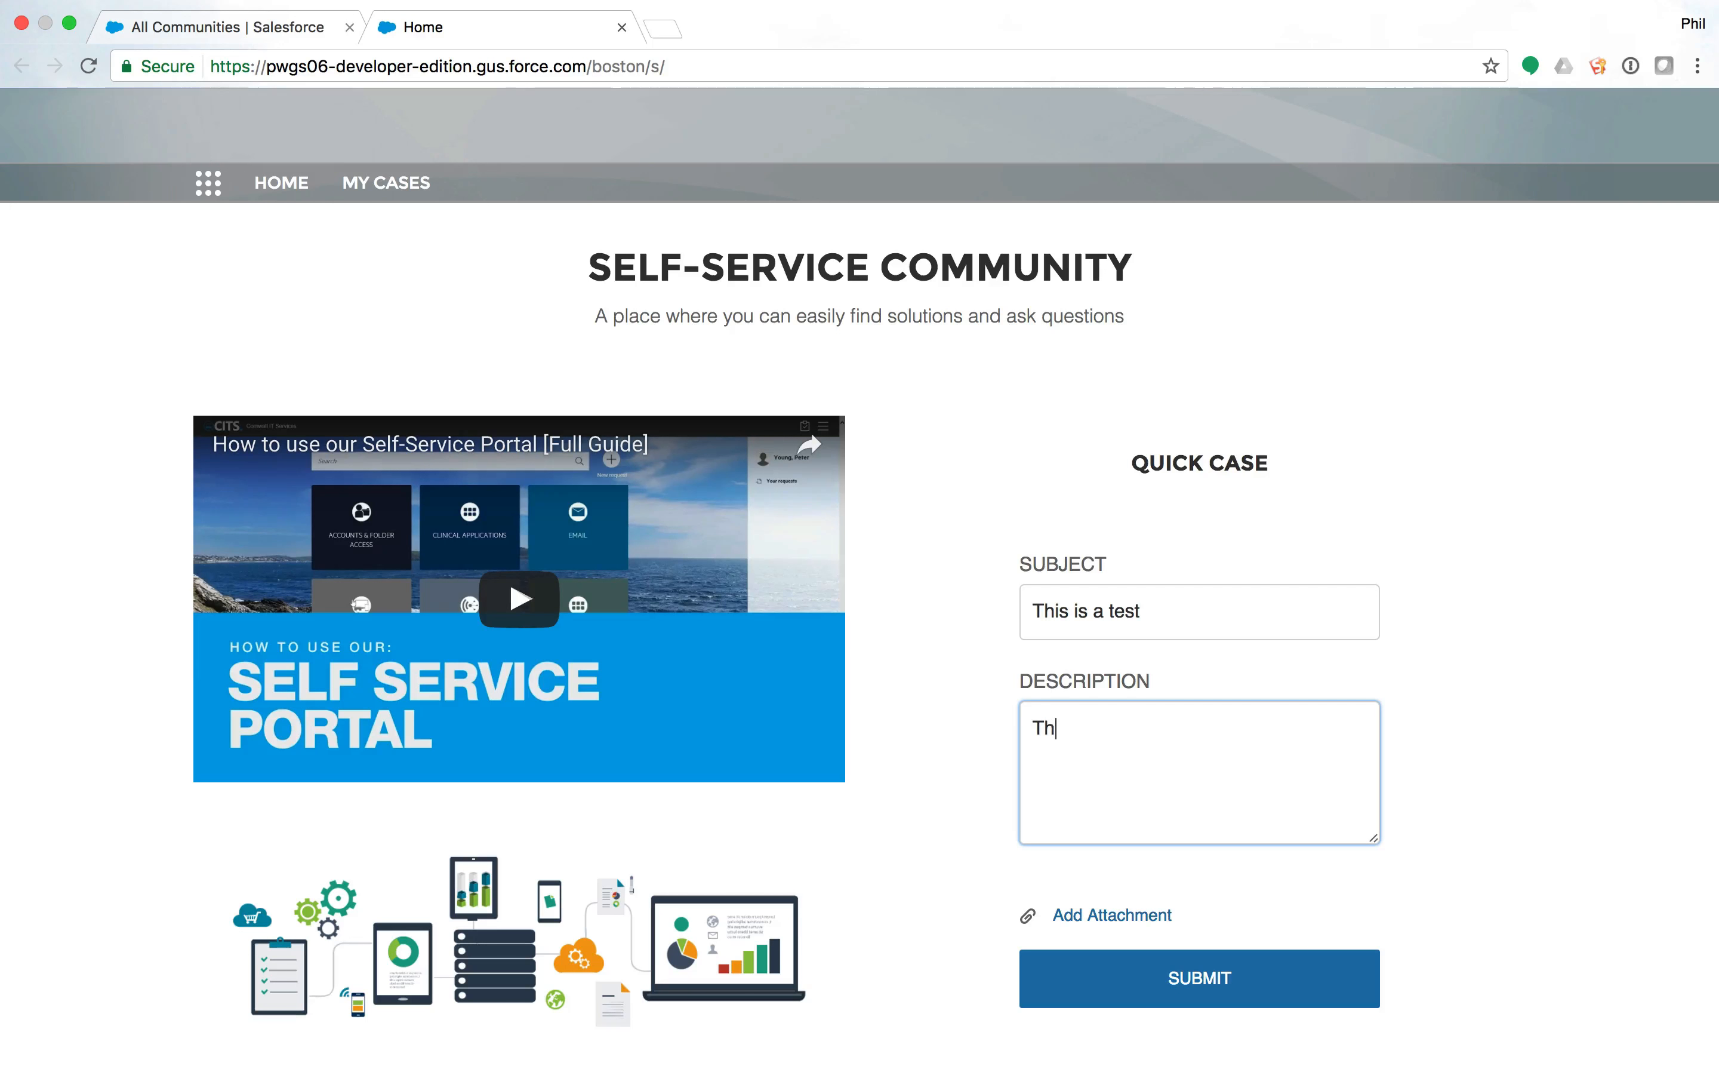
text( a test)
click(1192, 980)
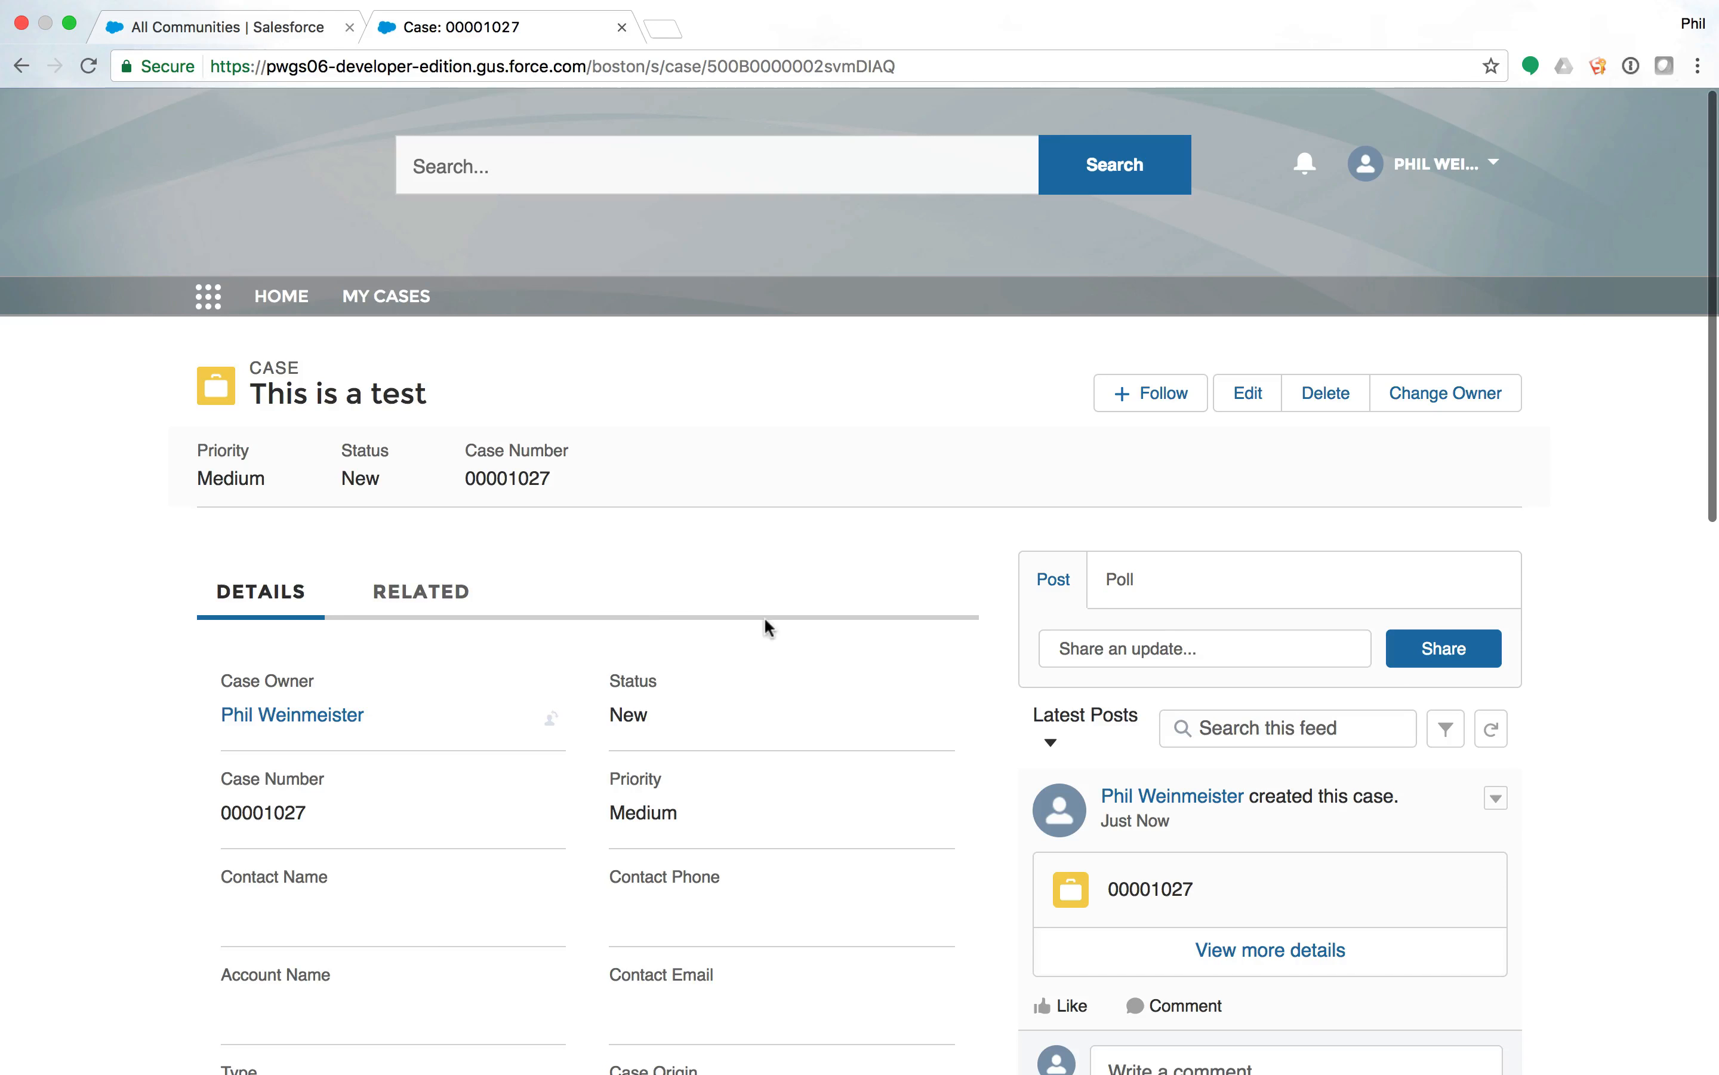
Scroll the new case page to read the feed post 'This case was created from our lightning bolt.'.
scroll(765, 620, down, 4)
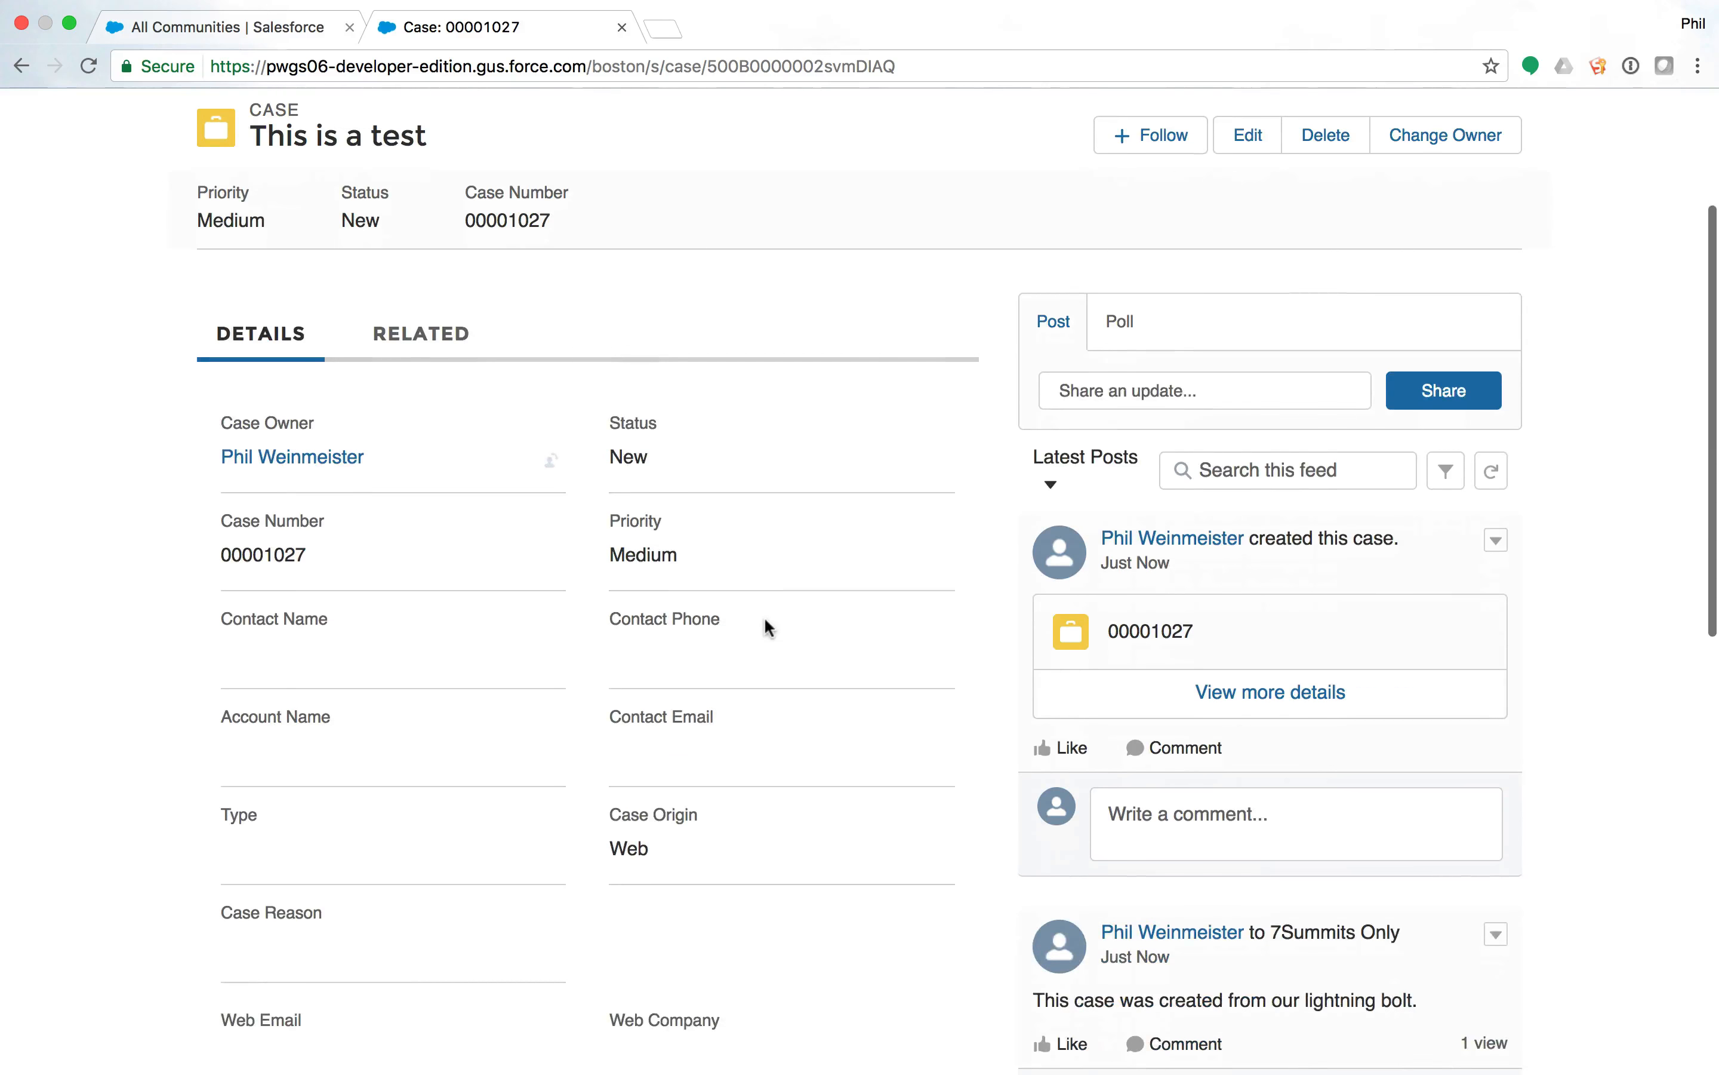
scroll(765, 617, down, 3)
drag(1035, 828, 1423, 827)
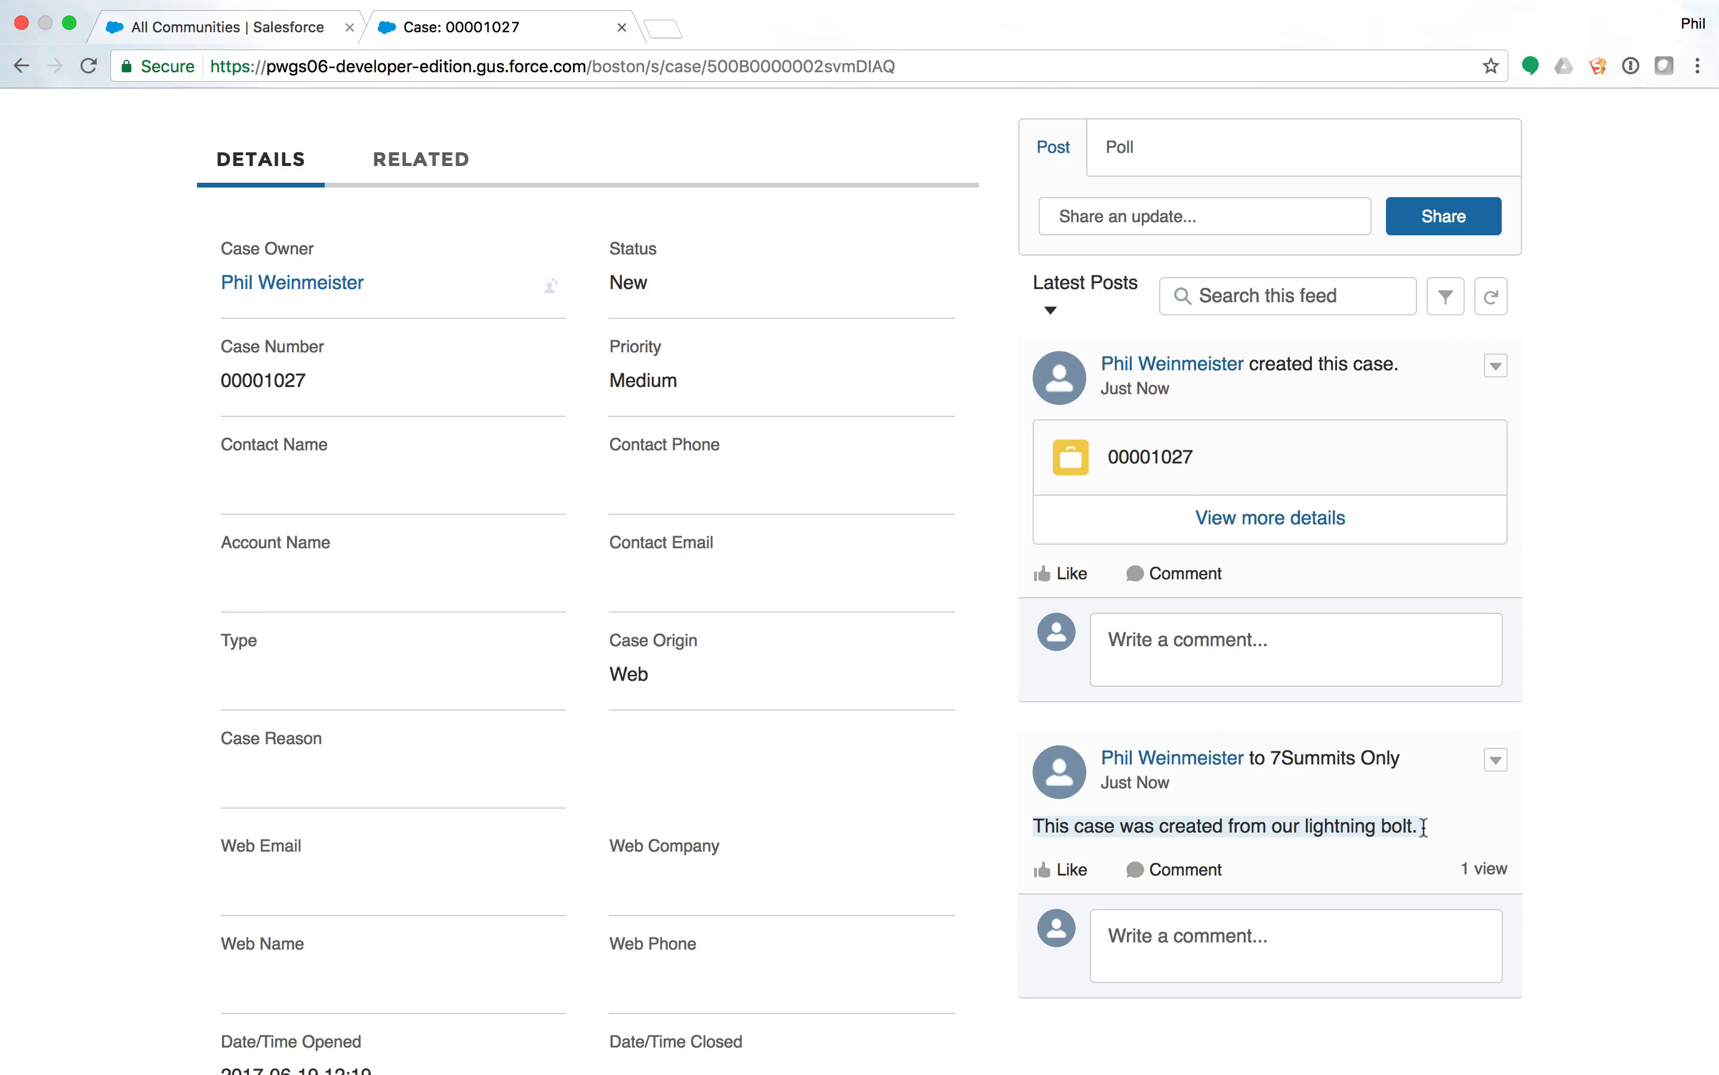
scroll(1423, 827, up, 6)
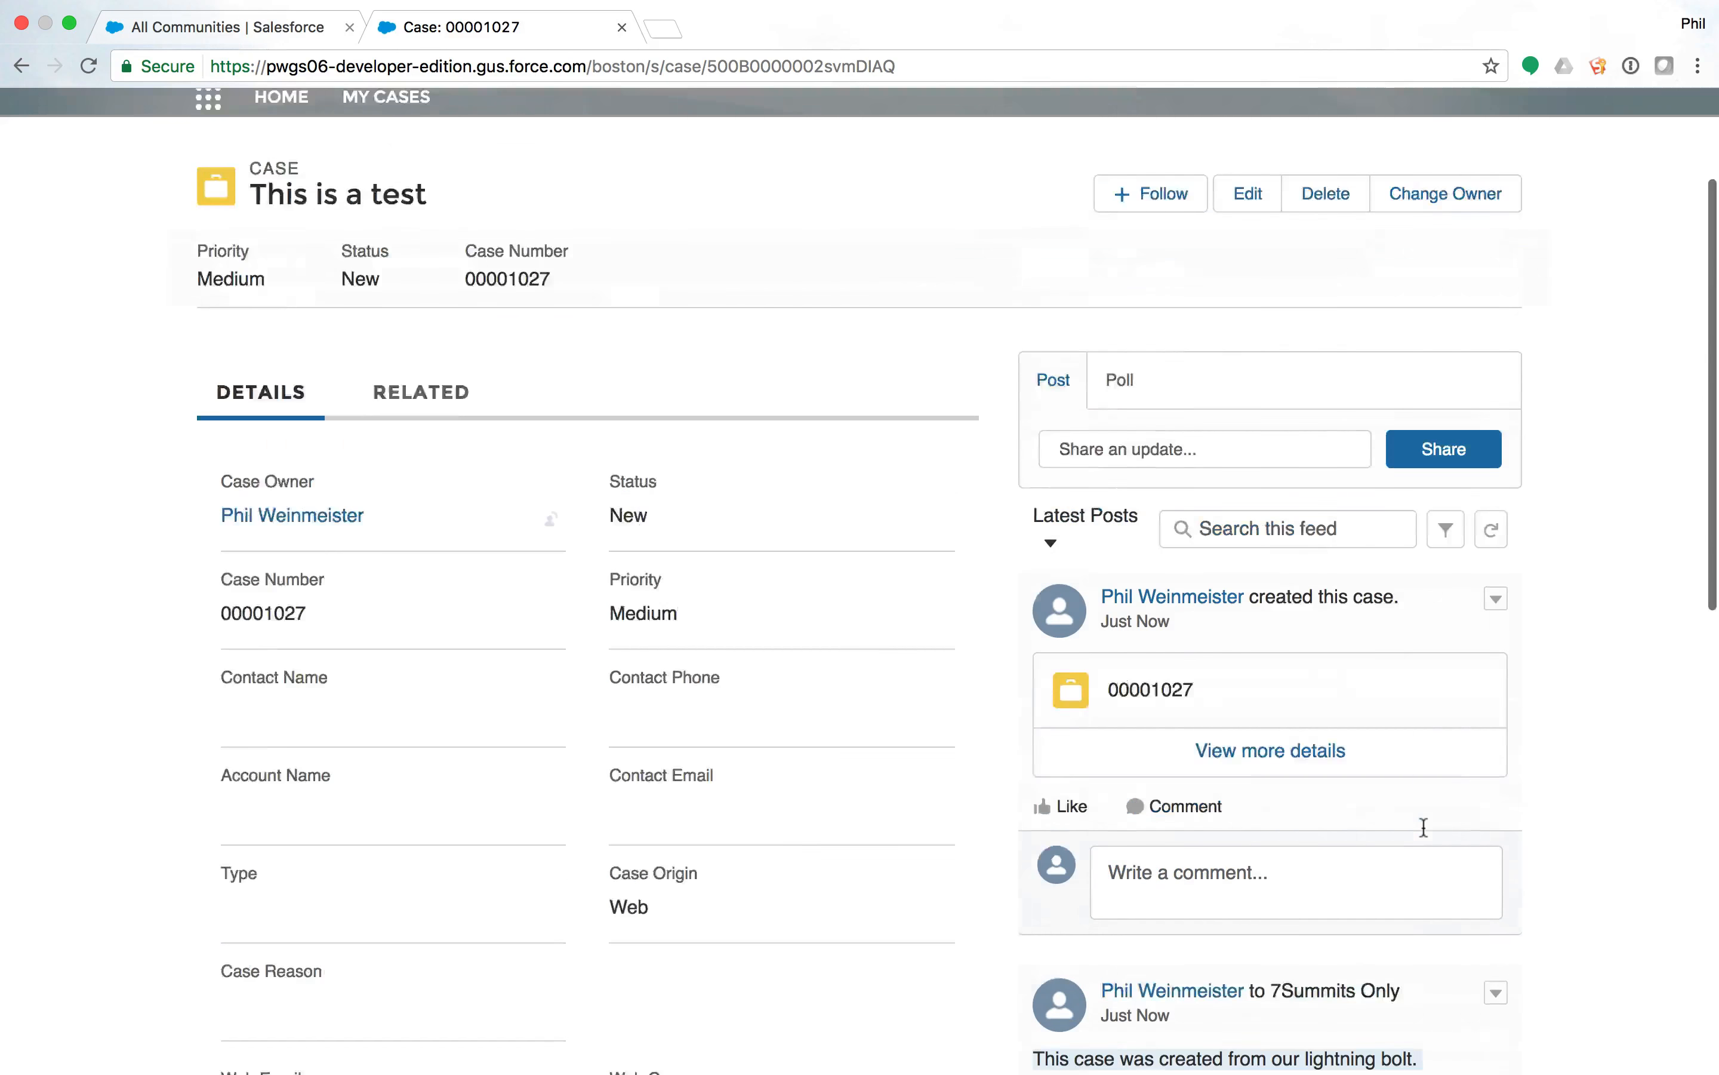